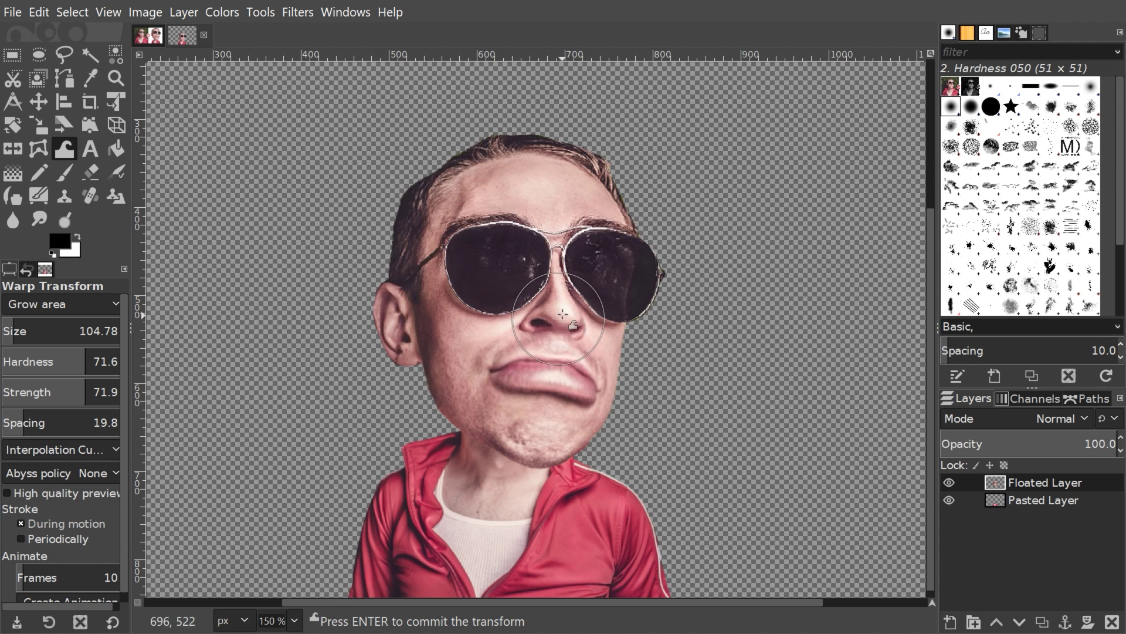
# - Warp the caricature's face around the nose and sunglasses with the Warp Transform tool
pyautogui.moveTo(583, 302)
pyautogui.mouseDown()
pyautogui.moveTo(602, 217)
pyautogui.moveTo(639, 265)
pyautogui.mouseUp()
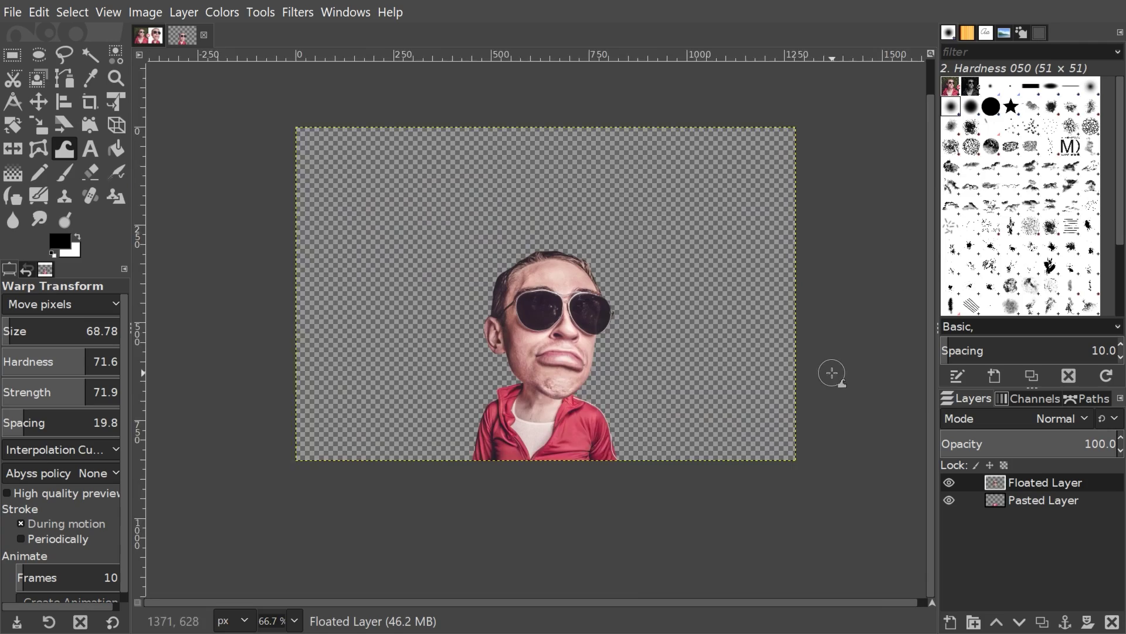
pyautogui.press('1')
pyautogui.press('pagedown')
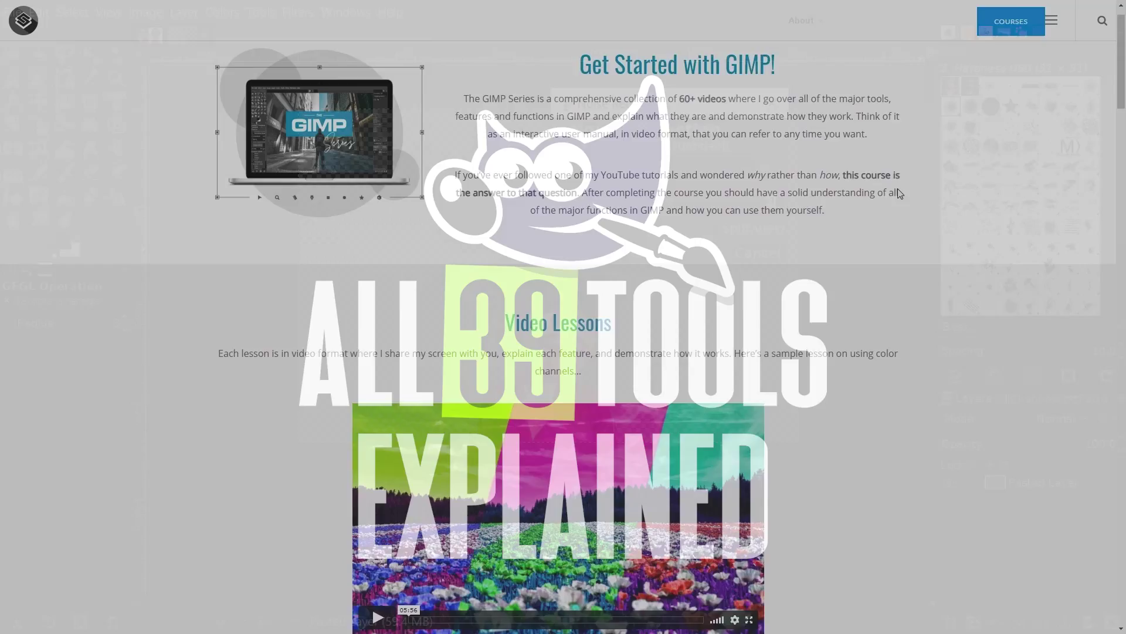
# - Switch to the GIMP Series course website and look through its features, course contents and lecture list
pyautogui.scroll(-5, 897, 193)
pyautogui.scroll(-9, 900, 194)
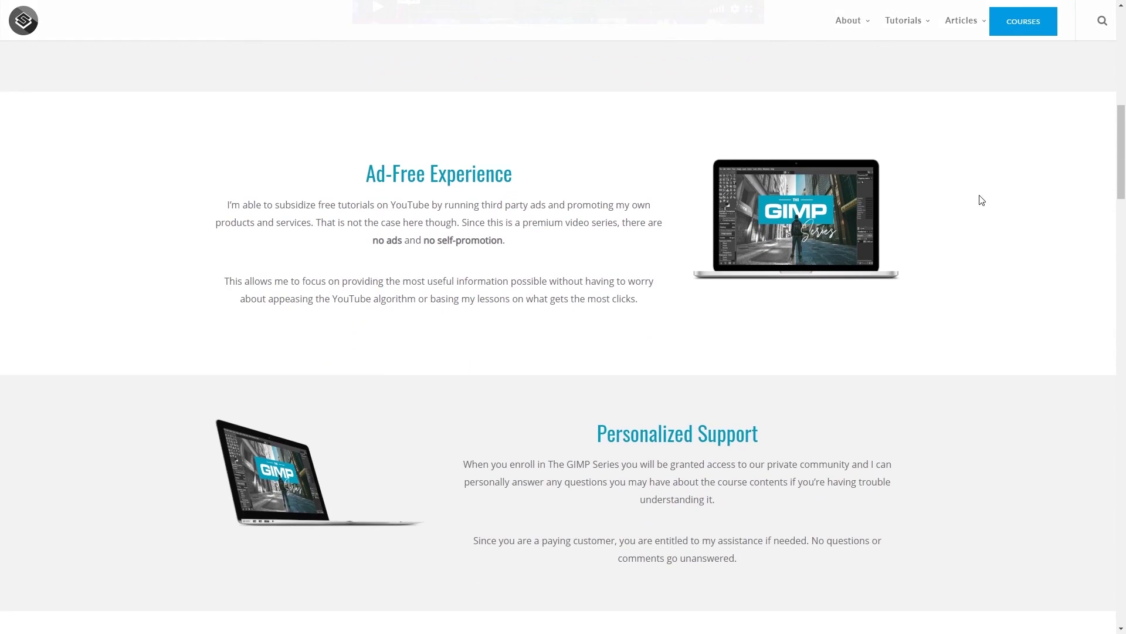
pyautogui.scroll(-10, 1041, 200)
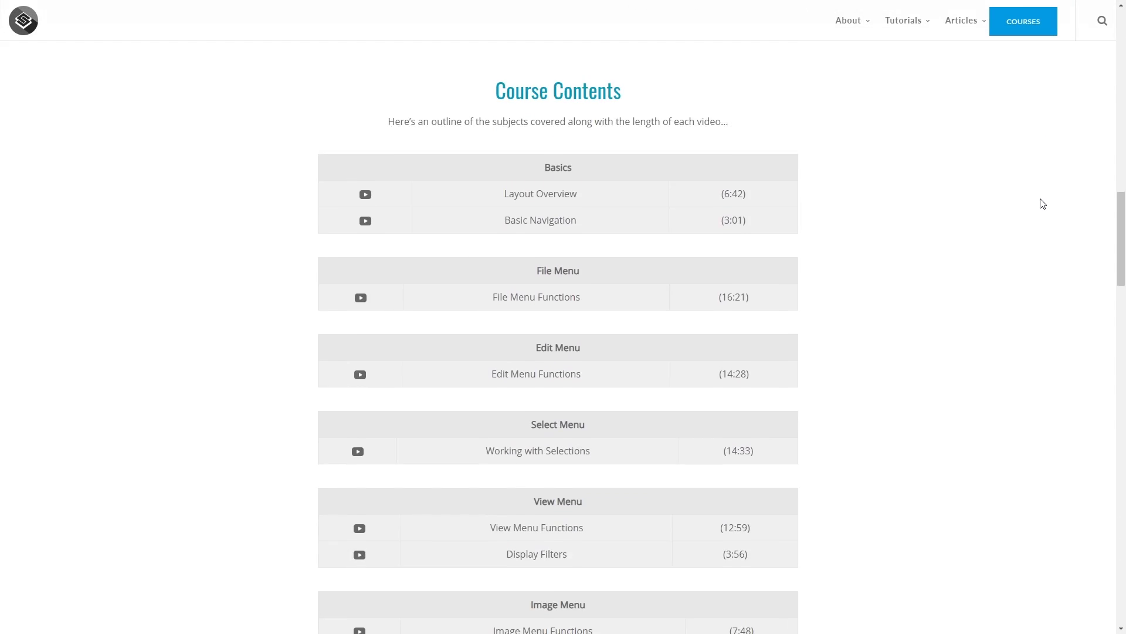
pyautogui.scroll(-13, 1042, 203)
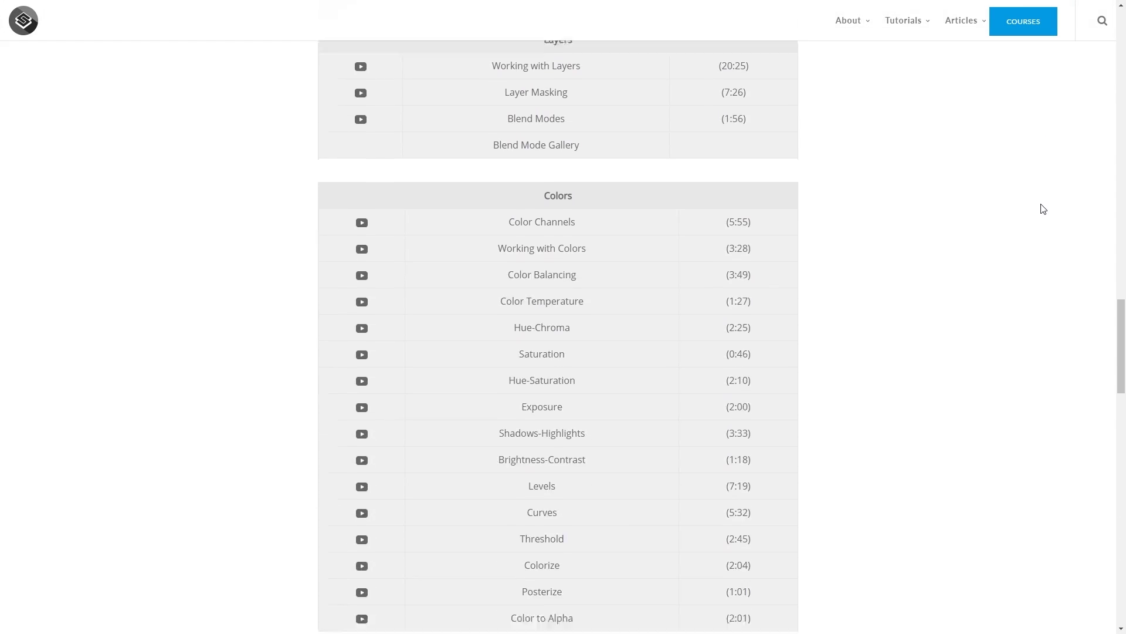
pyautogui.scroll(-8, 158, 130)
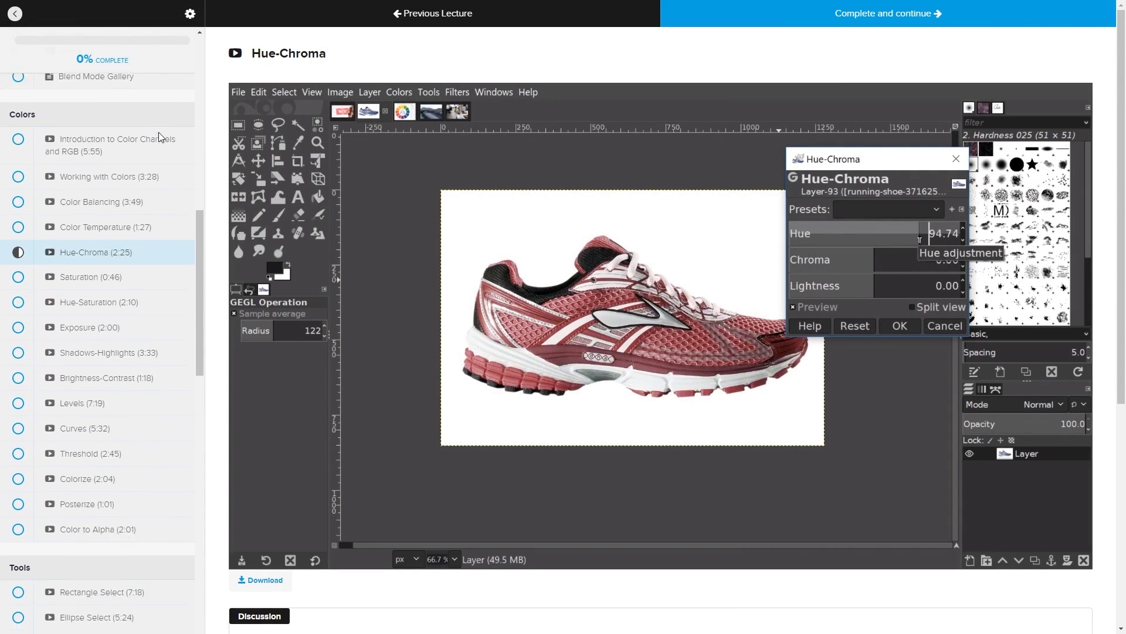
pyautogui.scroll(-10, 158, 132)
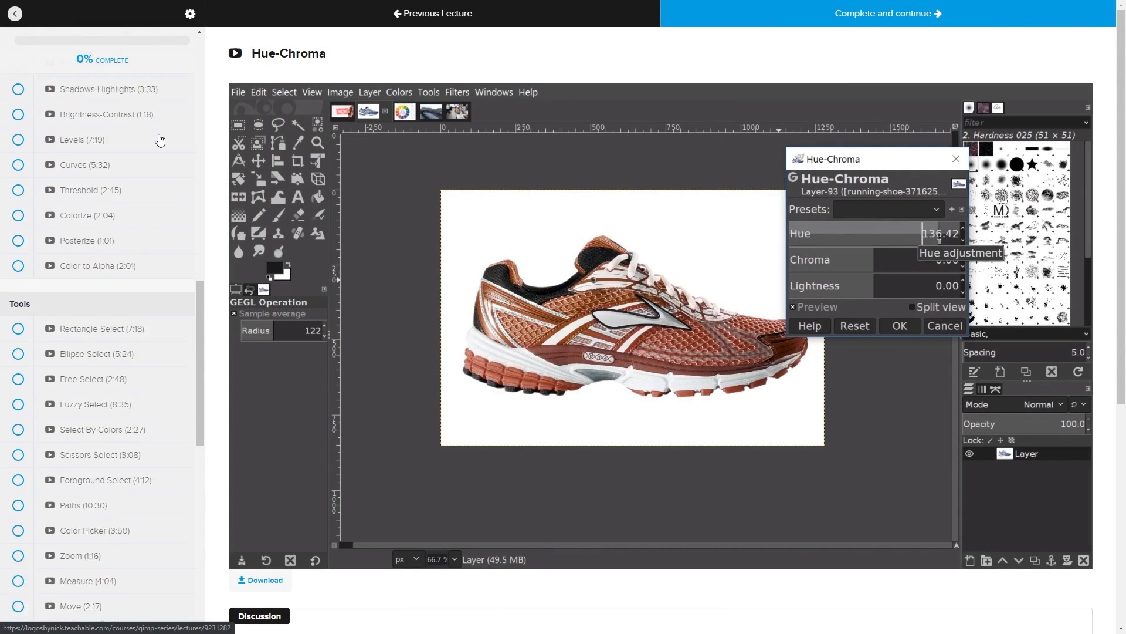
pyautogui.scroll(-8, 158, 145)
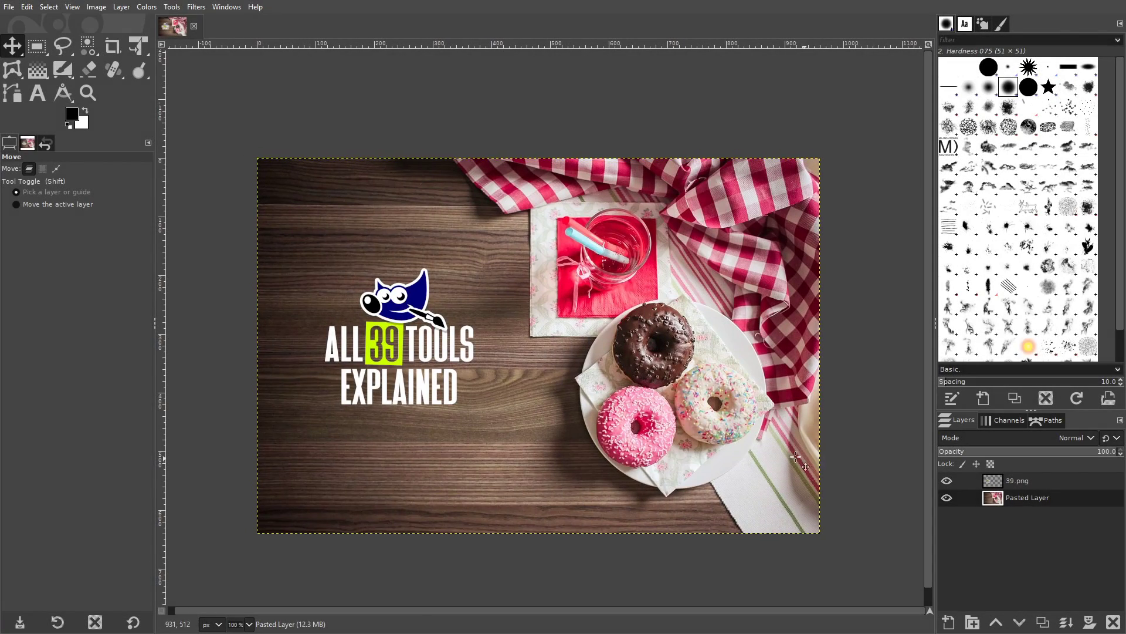
# - Try repositioning the donut photo and the ALL 39 TOOLS EXPLAINED logo with the Move tool, undoing each move
pyautogui.moveTo(648, 293); pyautogui.dragTo(589, 369)
pyautogui.hotkey('ctrl', 'z')
pyautogui.moveTo(414, 298); pyautogui.dragTo(423, 320)
pyautogui.hotkey('ctrl', 'z')
# - Make the 39.png layer active and try shifting the logo on the wooden table, undoing the move
pyautogui.click(1012, 483)
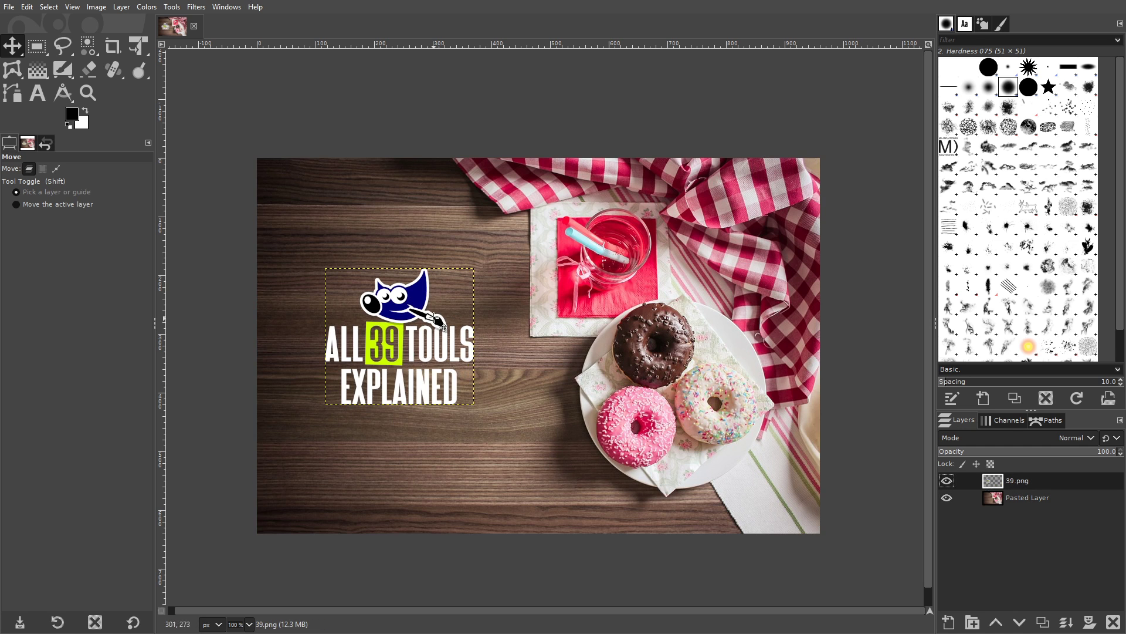
pyautogui.moveTo(417, 300)
pyautogui.mouseDown()
pyautogui.moveTo(436, 322)
pyautogui.moveTo(407, 309)
pyautogui.mouseUp()
pyautogui.hotkey('ctrl', 'z')
pyautogui.moveTo(719, 297); pyautogui.dragTo(603, 297)
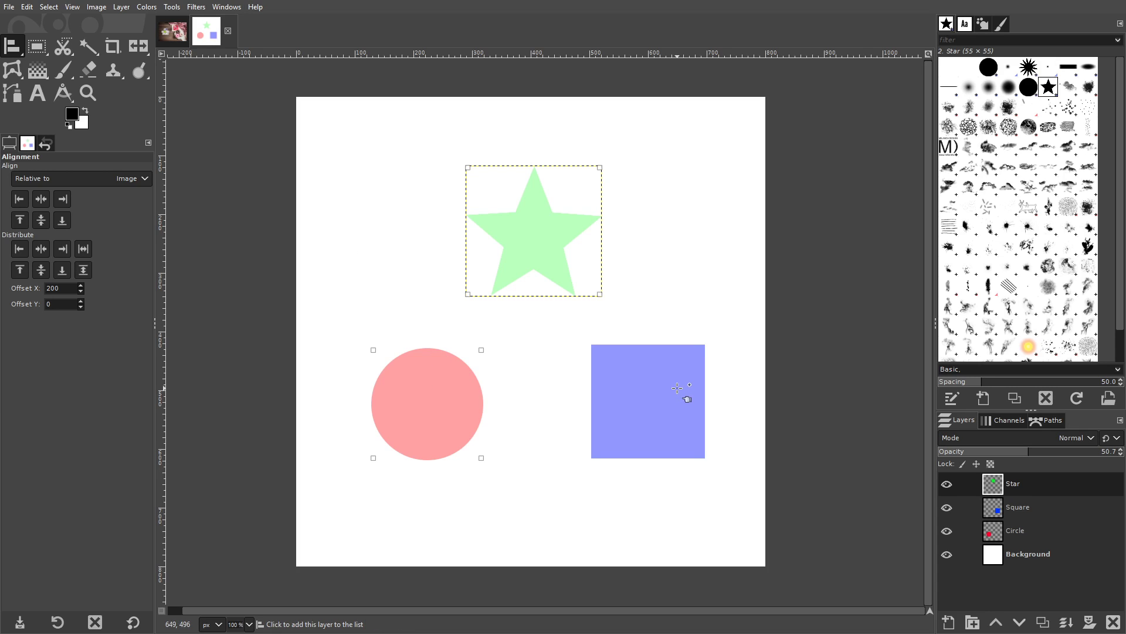
# - Try aligning the star, circle and square to the image's vertical middle, right edge and bottom edge, undoing each alignment
pyautogui.click(41, 221)
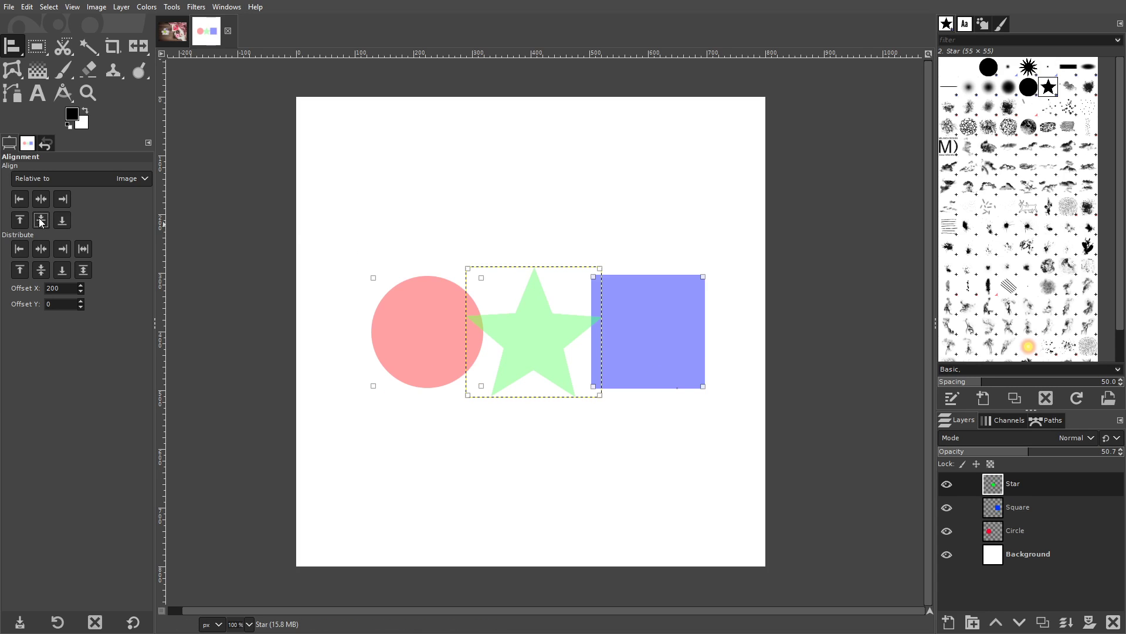
pyautogui.hotkey('ctrl', 'z')
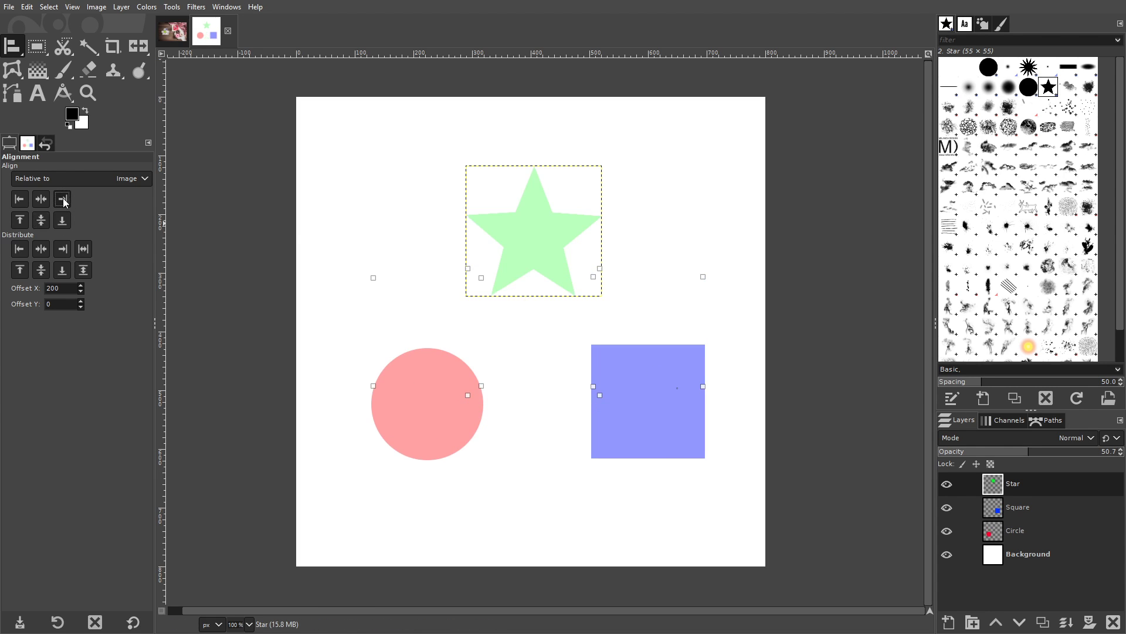
pyautogui.click(62, 199)
pyautogui.hotkey('ctrl', 'z')
pyautogui.click(63, 220)
pyautogui.hotkey('ctrl', 'z')
# - Center the star, circle and square horizontally and vertically relative to the image
pyautogui.click(42, 199)
pyautogui.click(40, 219)
pyautogui.click(125, 182)
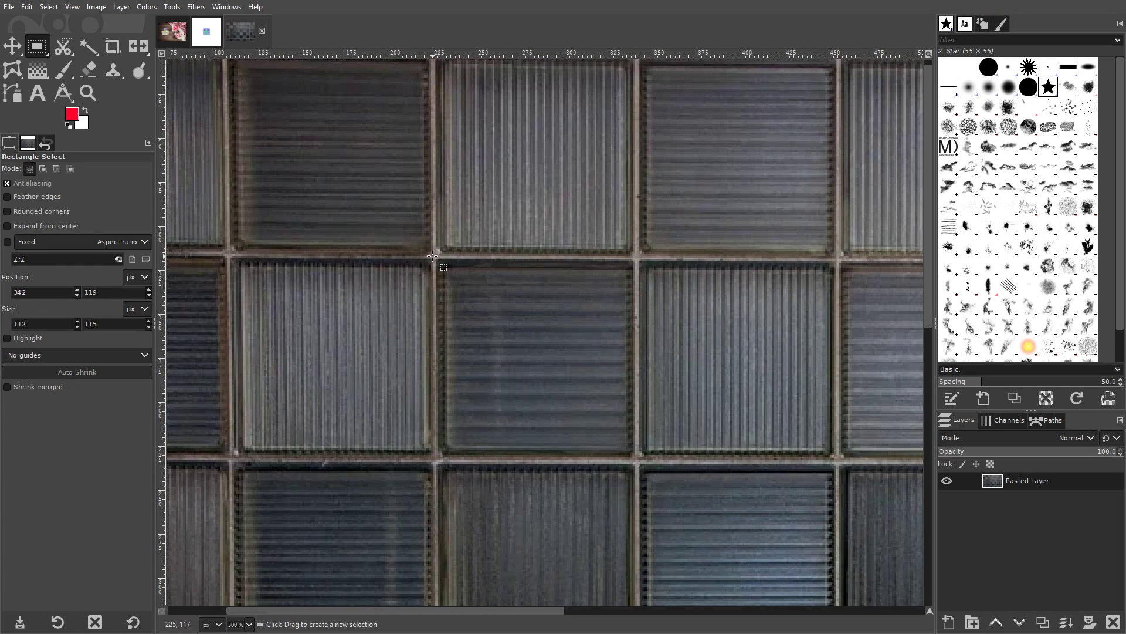
# - Draw a 116 by 117 px rectangle selection around the central pane, trying rounded corners at radius 24.8 before switching them off
pyautogui.moveTo(432, 255); pyautogui.dragTo(636, 461)
pyautogui.click(8, 212)
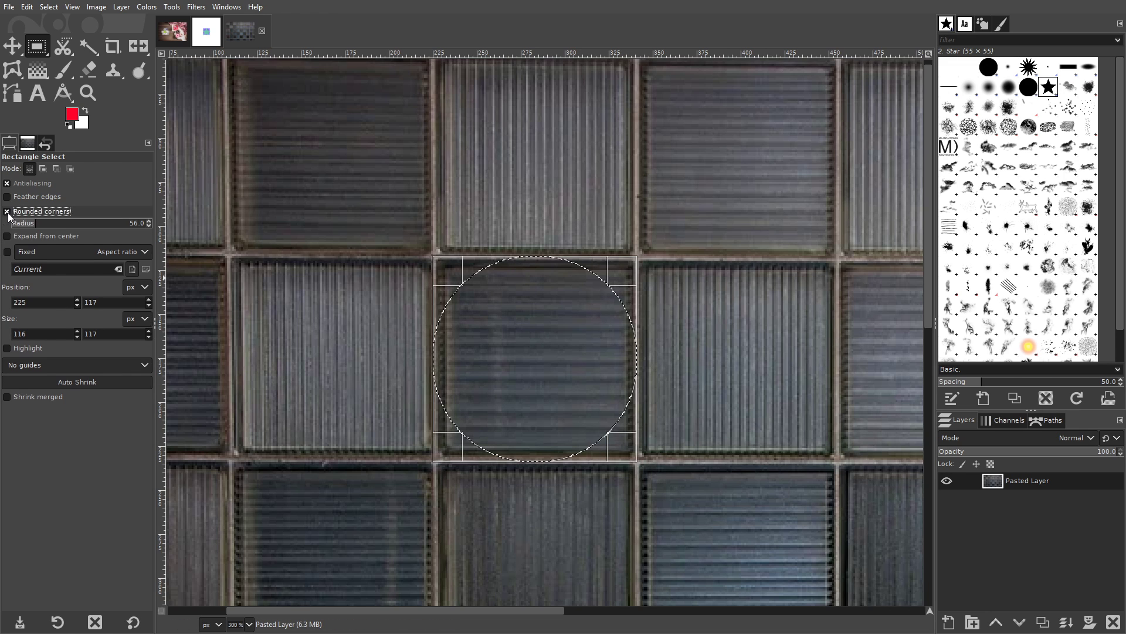
pyautogui.moveTo(32, 228); pyautogui.dragTo(16, 226)
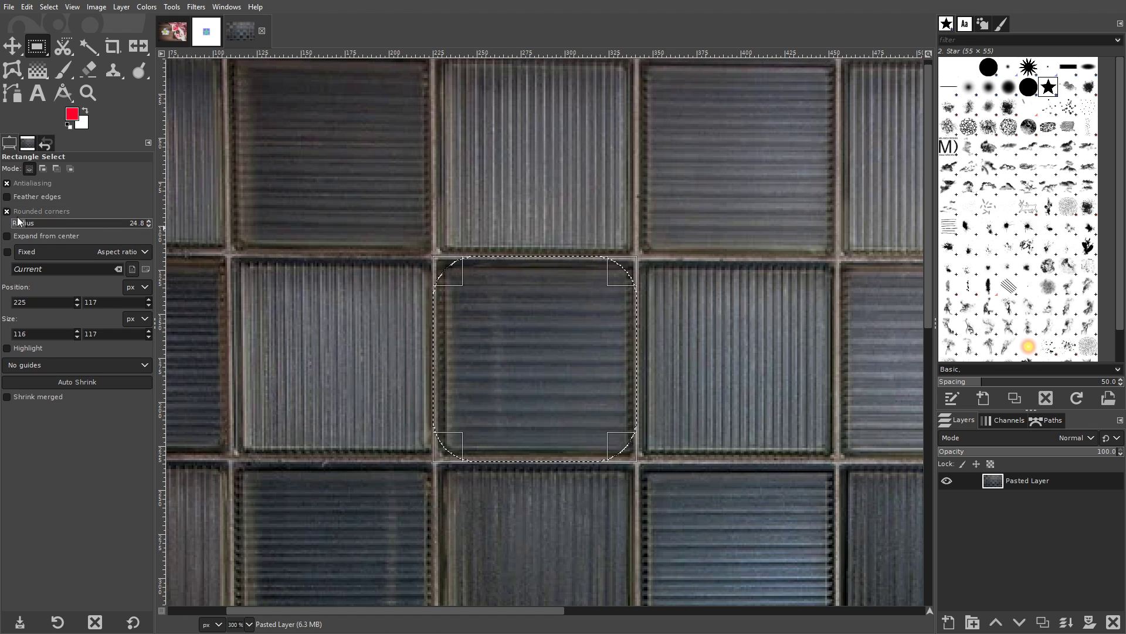
pyautogui.click(8, 213)
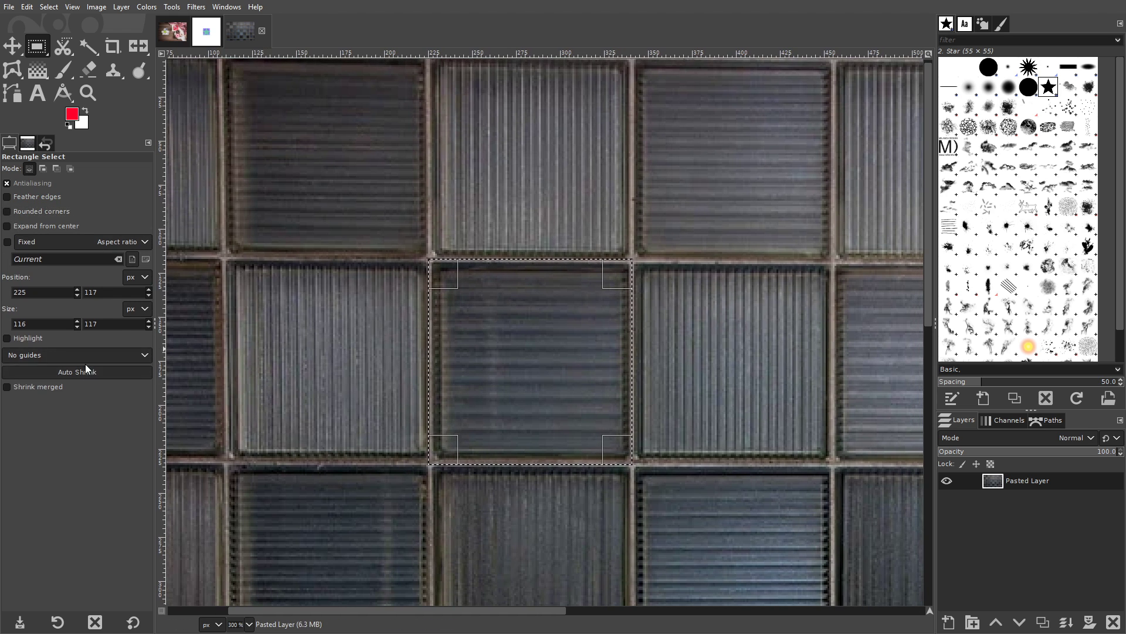
# - Show rule of thirds guides in the pane's selection and fill it with the red foreground color
pyautogui.click(87, 362)
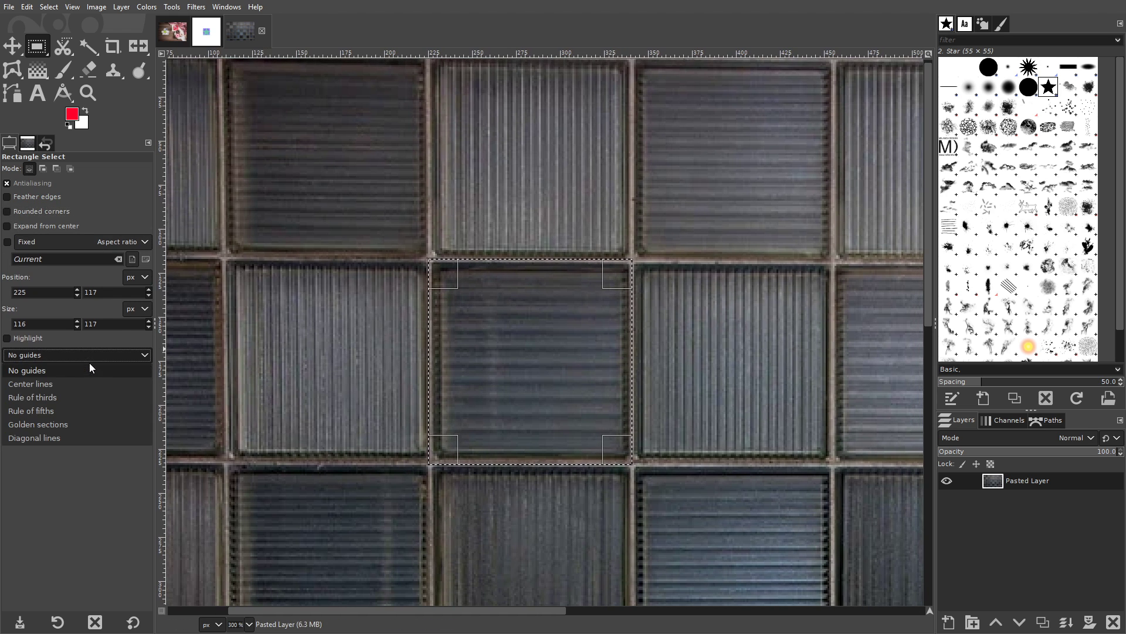
pyautogui.click(49, 393)
pyautogui.moveTo(676, 376); pyautogui.dragTo(713, 384)
pyautogui.moveTo(742, 350); pyautogui.dragTo(709, 366)
pyautogui.hotkey('ctrl', ',')
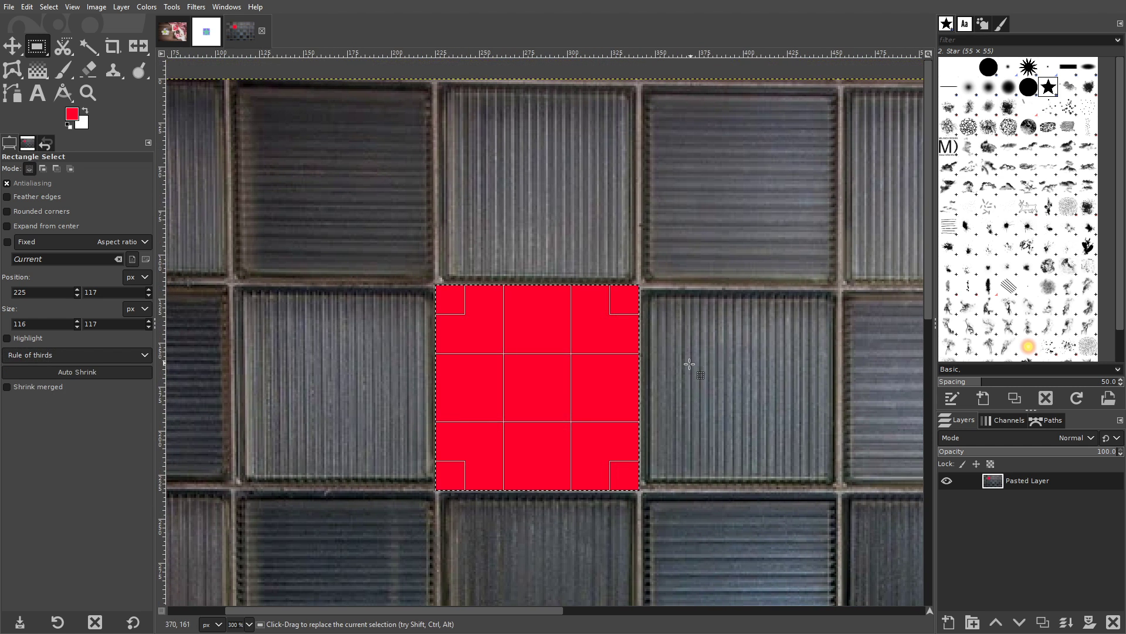
# - Deselect the red pane, restore its selection and delete the selected contents
pyautogui.moveTo(554, 375); pyautogui.dragTo(524, 370)
pyautogui.hotkey('ctrl', 'shift', 'a')
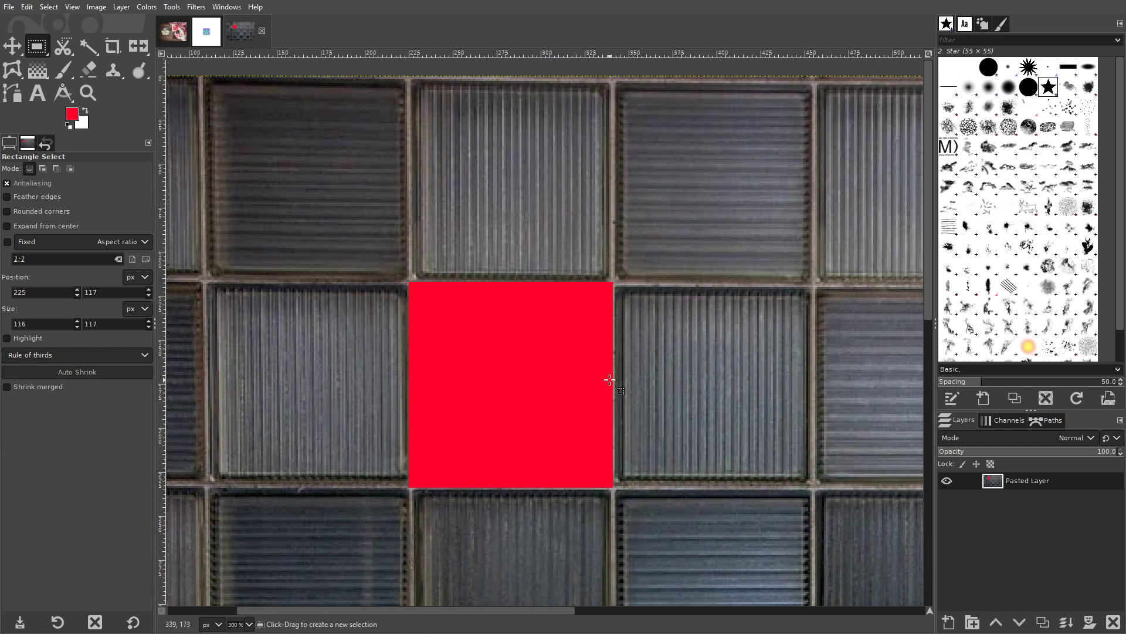
pyautogui.press('ctrl')
pyautogui.press('shift')
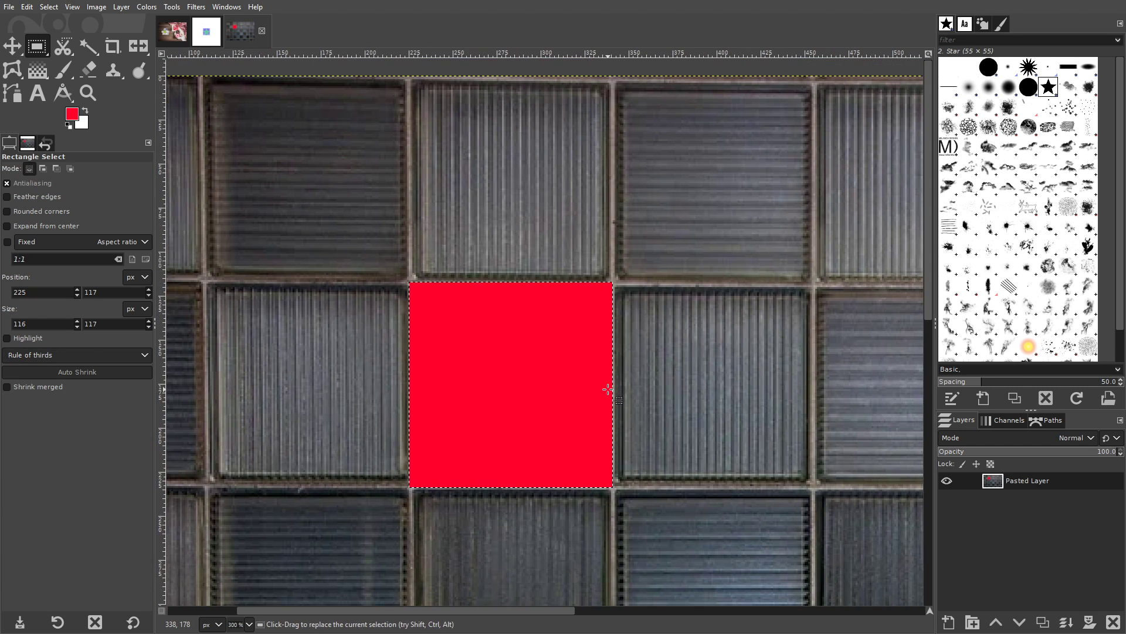
pyautogui.press('Delete')
pyautogui.press('-')
pyautogui.press('-')
pyautogui.press('-')
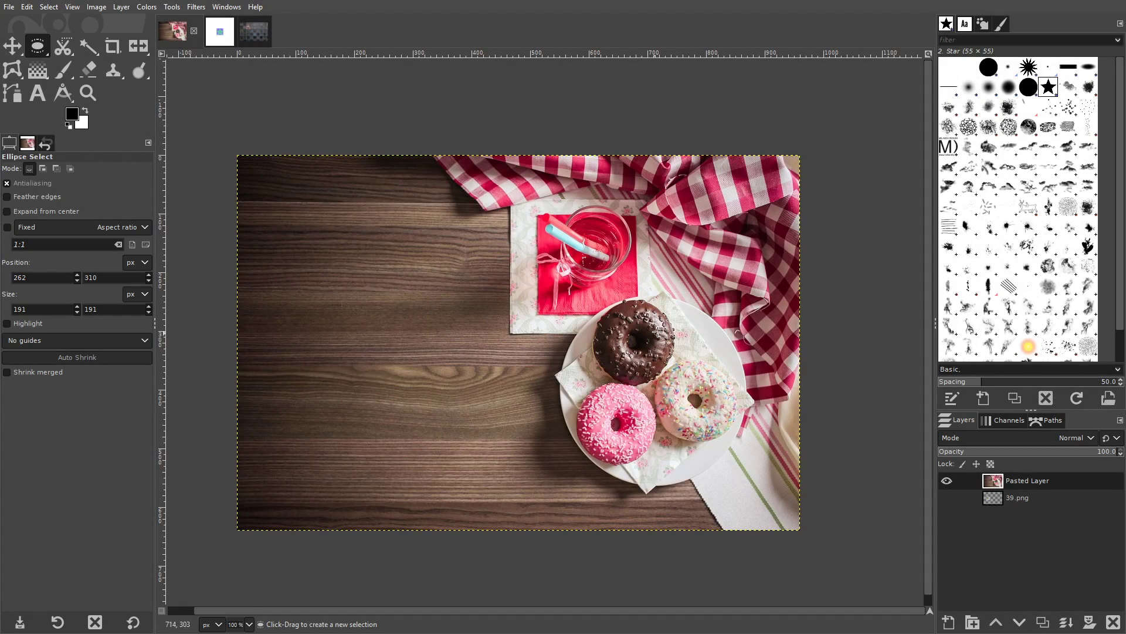
# - Draw a circular Ellipse Select selection of 139 by 139 px around the chocolate donut
pyautogui.press('+')
pyautogui.press('+')
pyautogui.press('+')
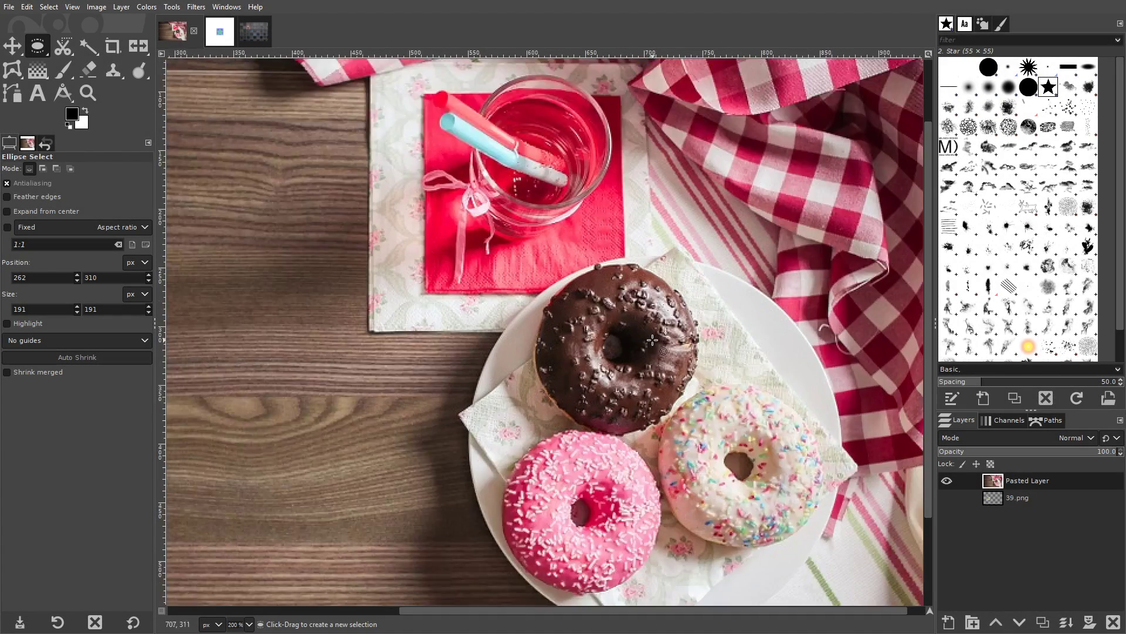
pyautogui.moveTo(482, 229); pyautogui.dragTo(720, 474)
pyautogui.moveTo(483, 371); pyautogui.dragTo(475, 371)
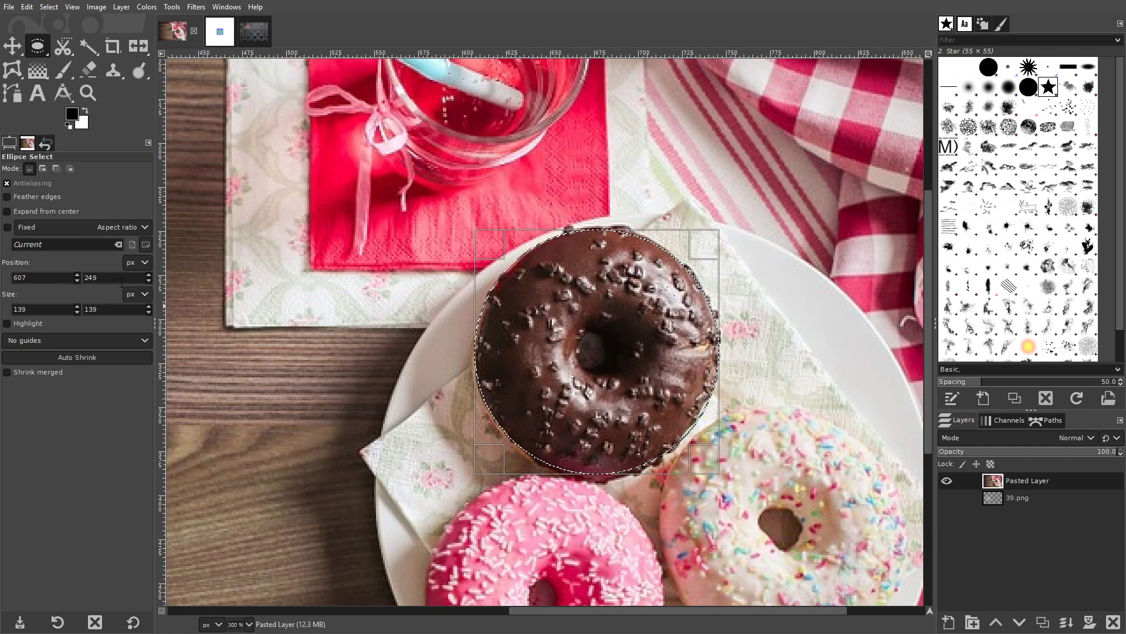
# - Feather the donut selection's edges with a radius of 2.2 and commit the selection
pyautogui.click(15, 196)
pyautogui.moveTo(29, 211); pyautogui.dragTo(26, 211)
pyautogui.press('Return')
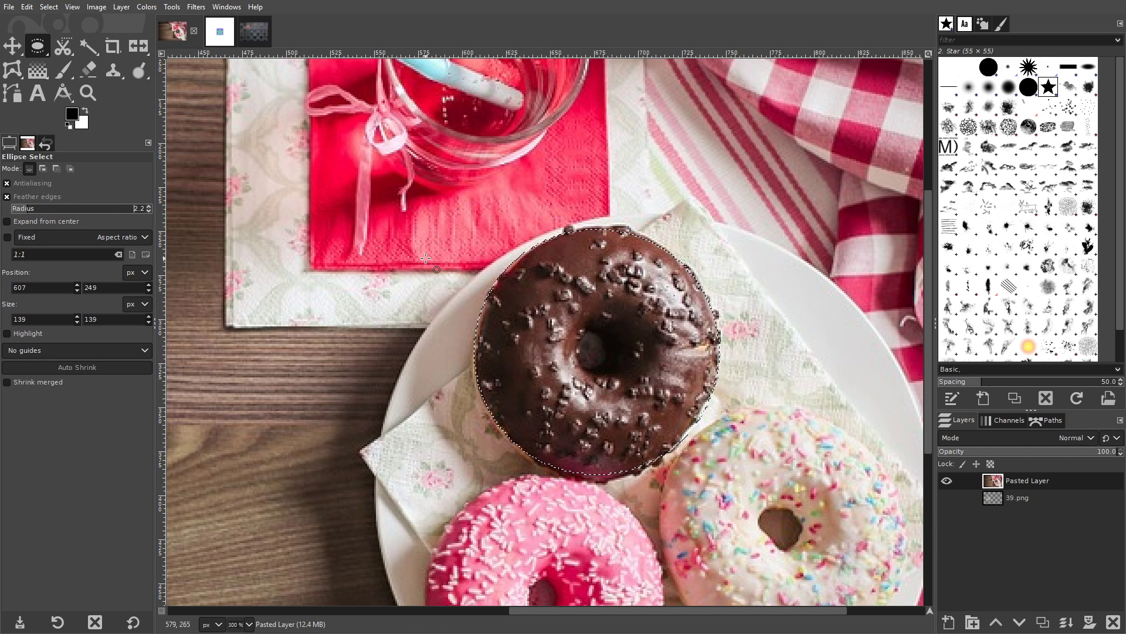
# - Invert the selection, delete everything outside the chocolate donut and deselect
pyautogui.moveTo(457, 266); pyautogui.dragTo(505, 269)
pyautogui.hotkey('ctrl', 'i')
pyautogui.press('Delete')
pyautogui.hotkey('ctrl', 'shift', 'a')
pyautogui.moveTo(547, 325); pyautogui.dragTo(521, 336)
pyautogui.press('1')
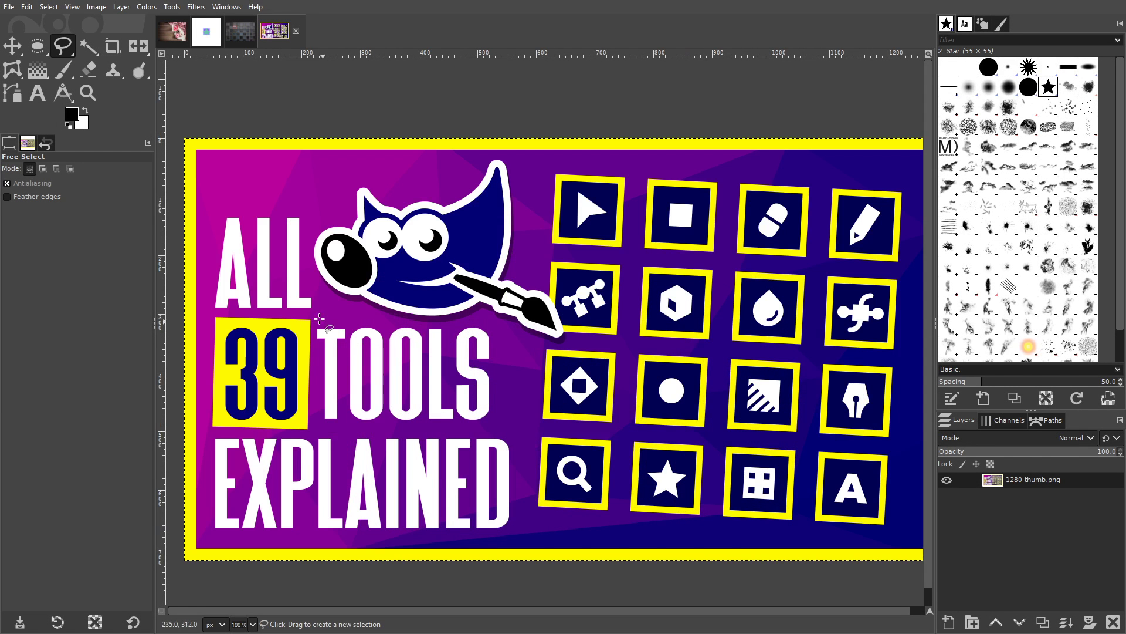
# - Try outlining the mascot with Free Select, first with straight segments and again freehand, clearing each selection
pyautogui.click(305, 237)
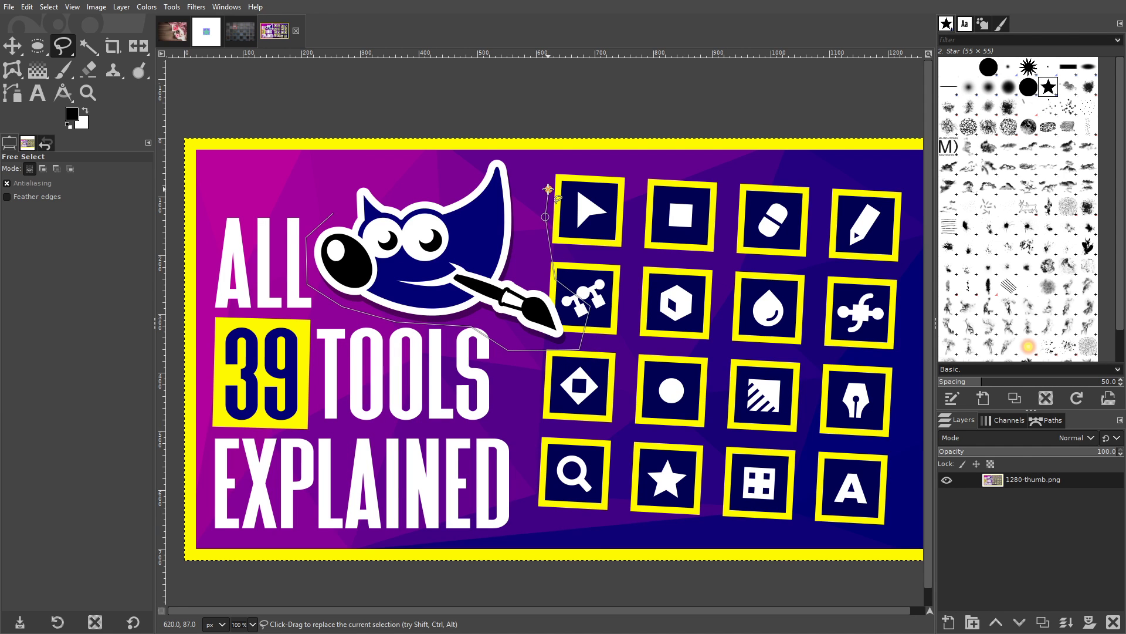
pyautogui.hotkey('ctrl', 'shift', 'a')
pyautogui.click(378, 181)
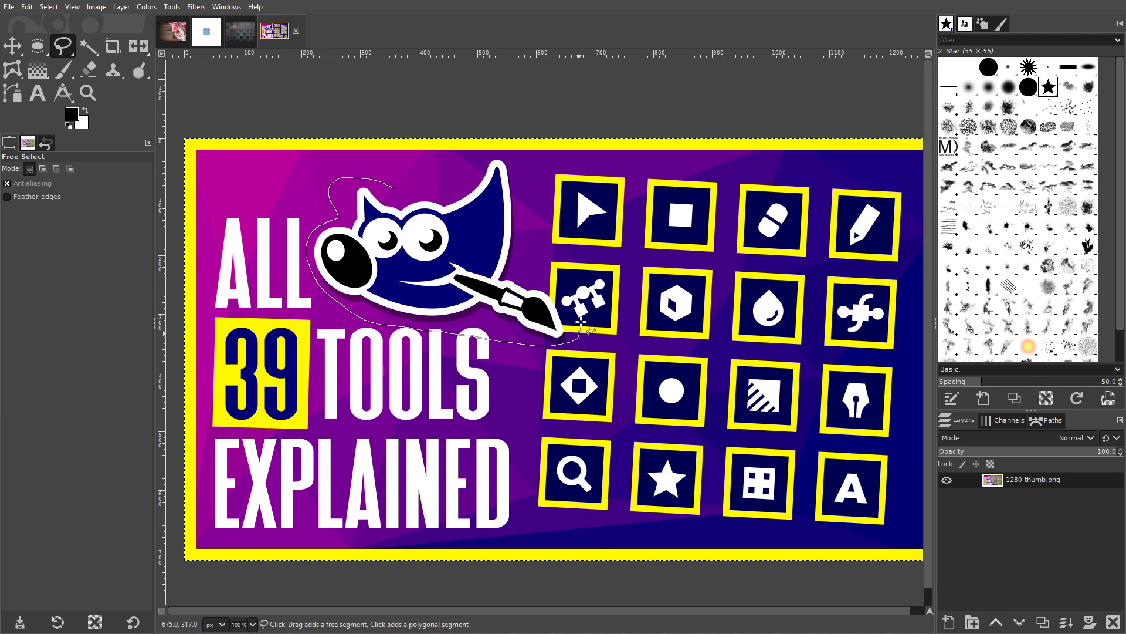
pyautogui.moveTo(466, 170); pyautogui.dragTo(393, 188)
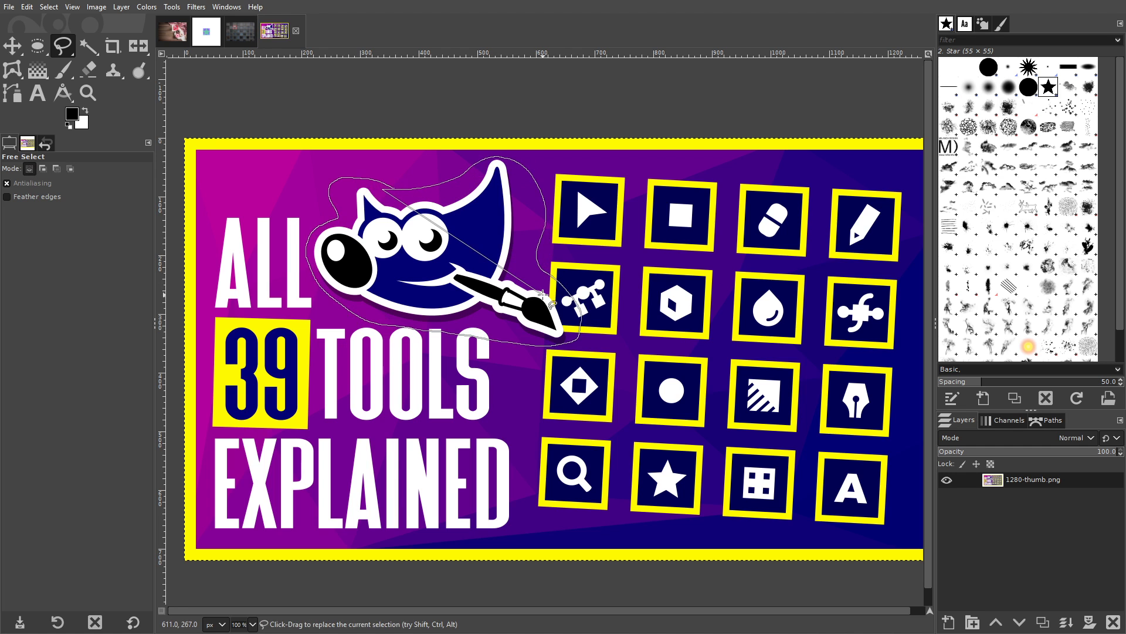
pyautogui.press('Return')
pyautogui.hotkey('ctrl', 'shift', 'a')
# - Select the yellow box around the number 39 with straight Free Select segments
pyautogui.scroll(3, 227, 324)
pyautogui.moveTo(289, 362); pyautogui.dragTo(388, 240)
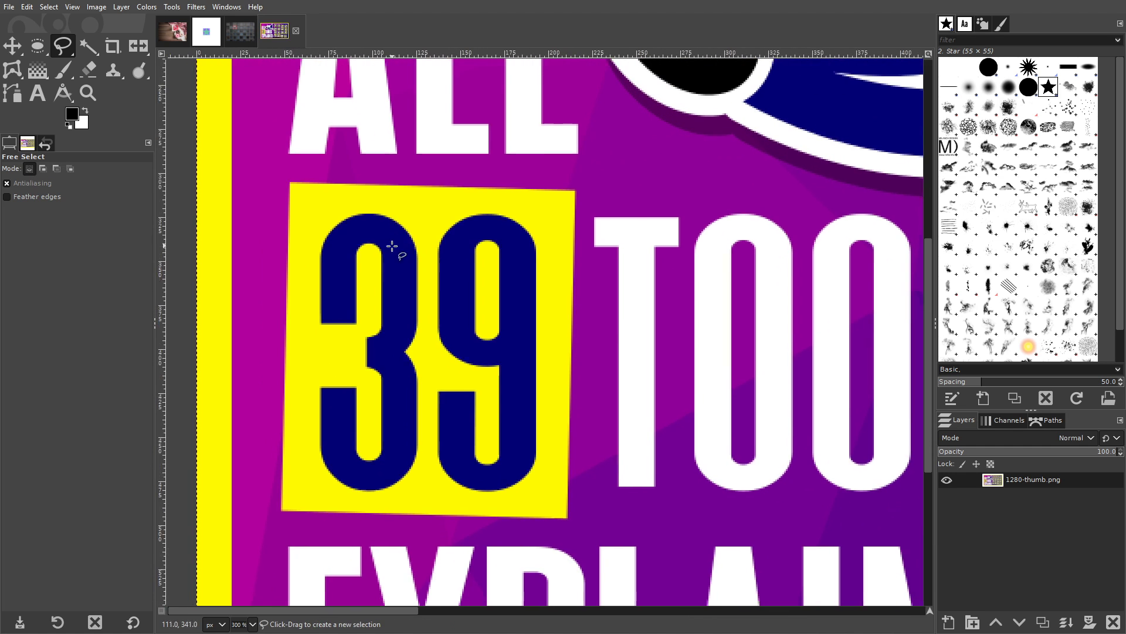
pyautogui.moveTo(290, 183)
pyautogui.mouseDown()
pyautogui.moveTo(274, 515)
pyautogui.moveTo(566, 521)
pyautogui.moveTo(600, 237)
pyautogui.moveTo(584, 183)
pyautogui.moveTo(574, 191)
pyautogui.moveTo(289, 182)
pyautogui.mouseUp()
pyautogui.press('Return')
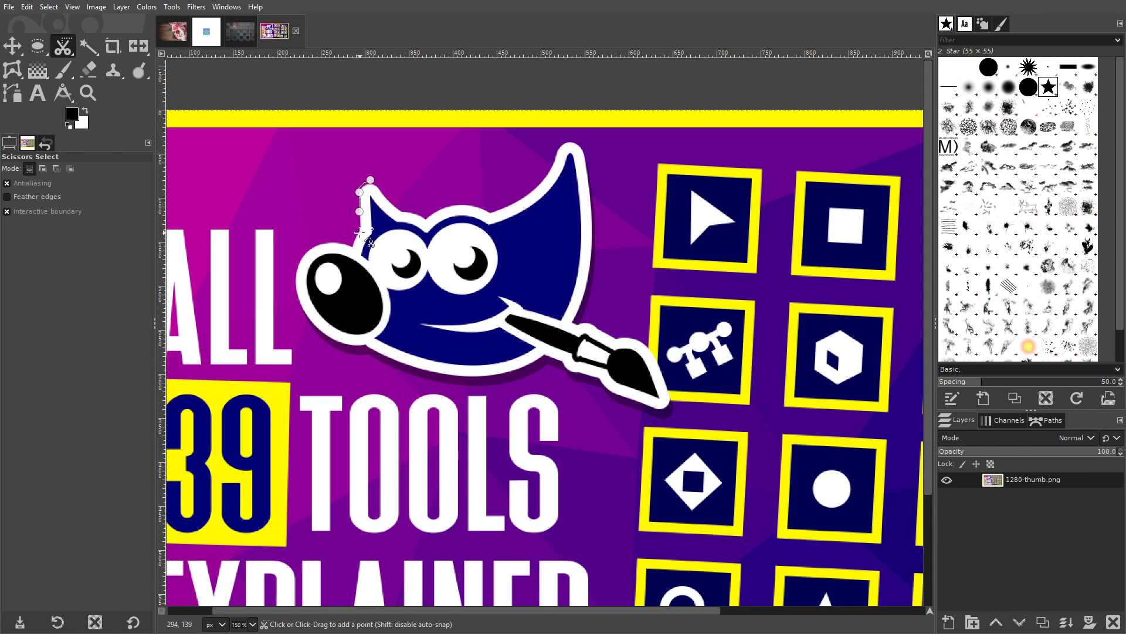
# - Trace the mascot with Scissors Select points from the ear around the nose and chin to the paintbrush tip
pyautogui.click(360, 232)
pyautogui.click(355, 247)
pyautogui.click(327, 247)
pyautogui.click(308, 257)
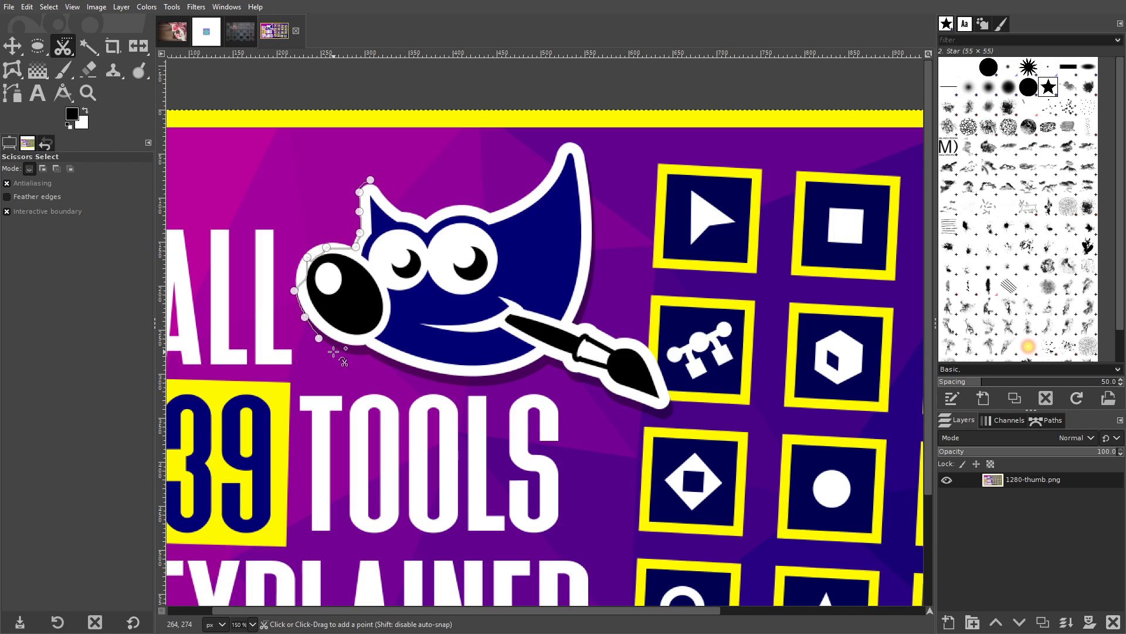
pyautogui.click(540, 368)
pyautogui.click(561, 368)
pyautogui.click(584, 383)
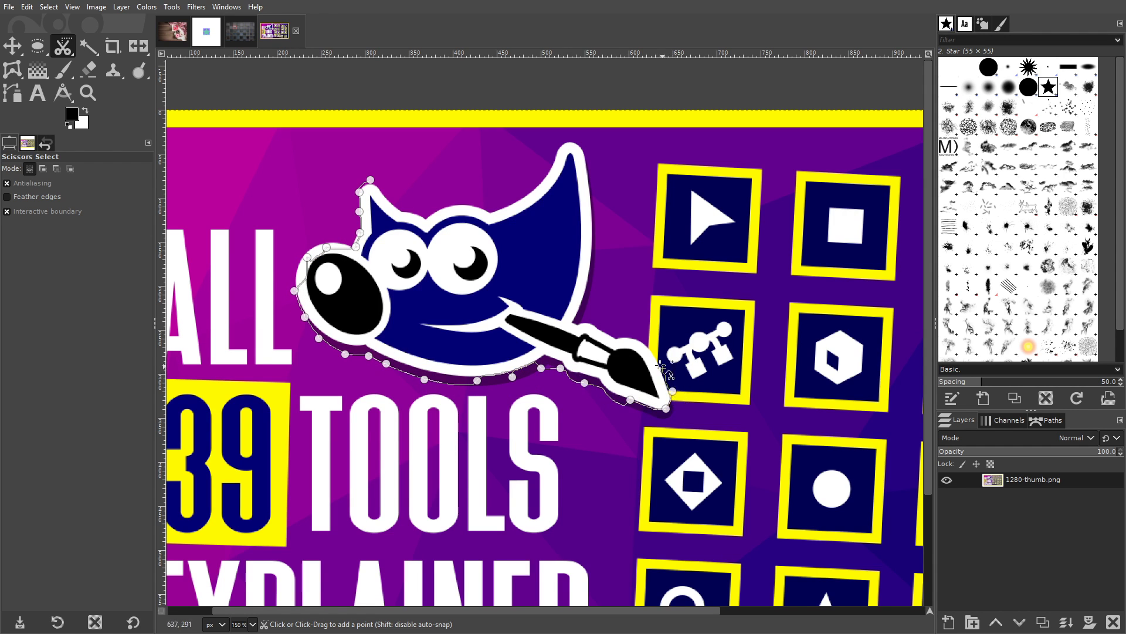
# - Reposition the Scissors Select points under the mascot's chin and paintbrush onto the edge of the white outline
pyautogui.scroll(2, 470, 384)
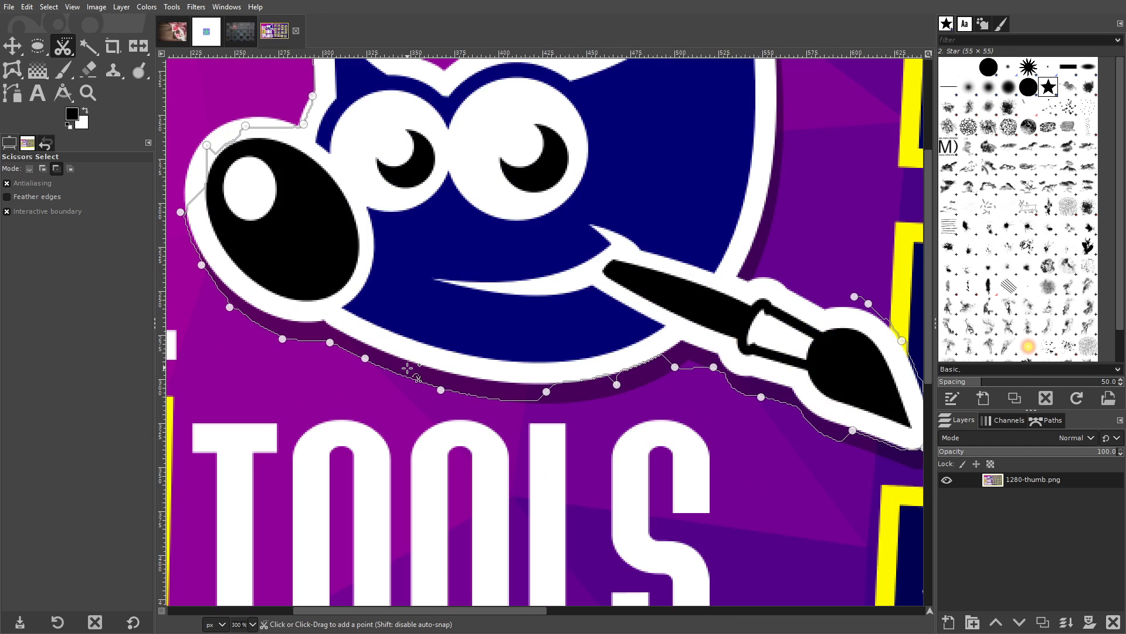
pyautogui.click(440, 390)
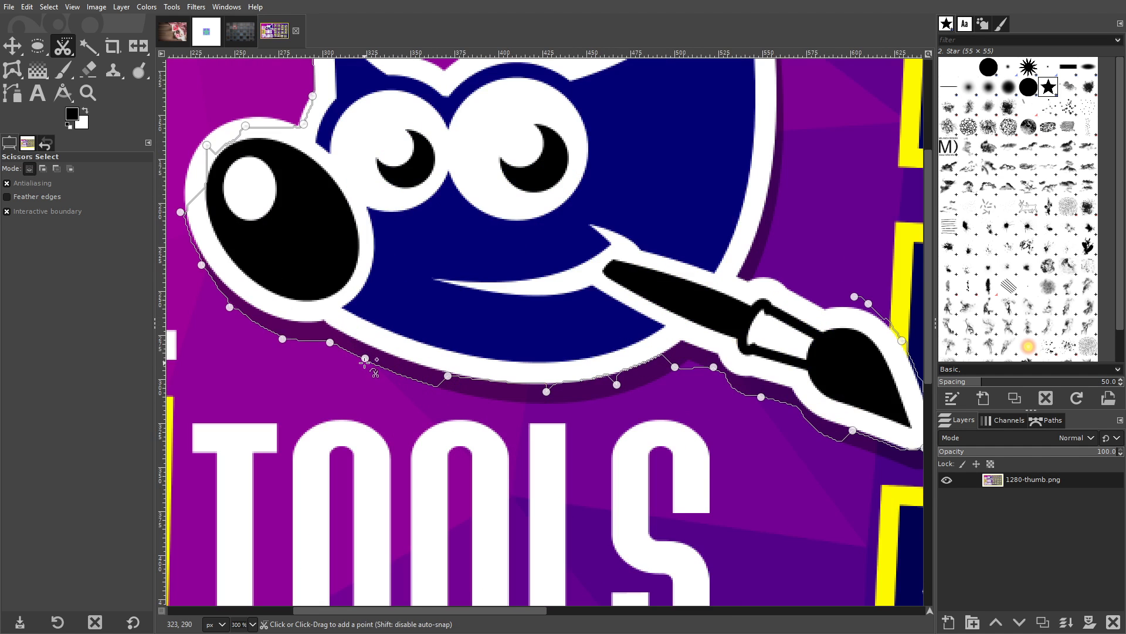
pyautogui.moveTo(364, 358); pyautogui.dragTo(332, 333)
pyautogui.moveTo(546, 391); pyautogui.dragTo(555, 385)
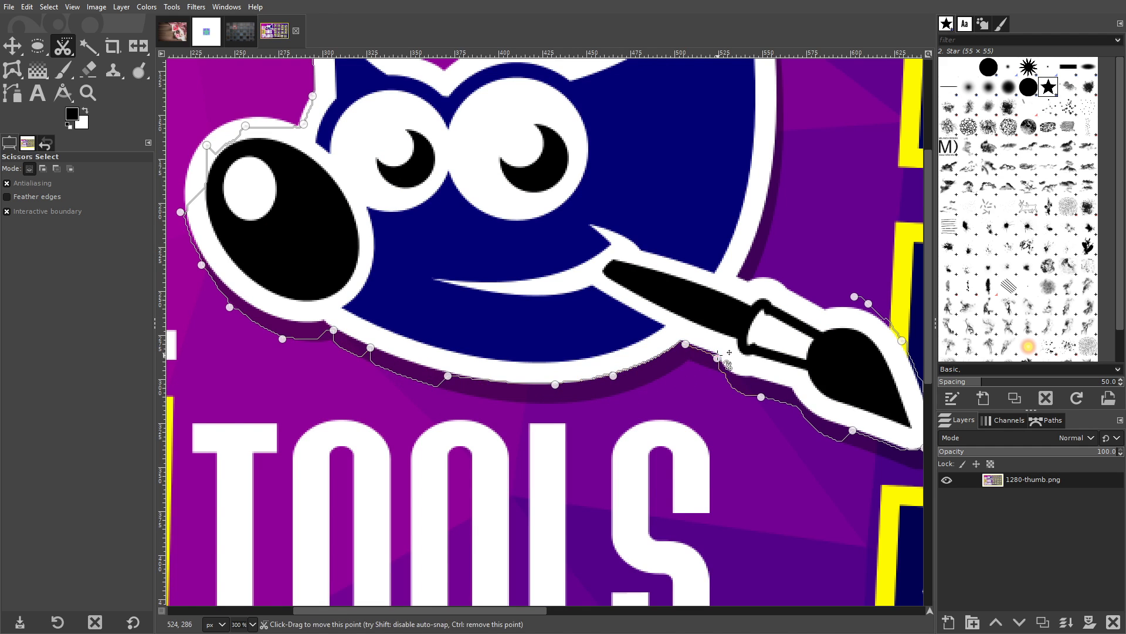
pyautogui.moveTo(792, 385); pyautogui.dragTo(793, 384)
pyautogui.moveTo(853, 430); pyautogui.dragTo(855, 425)
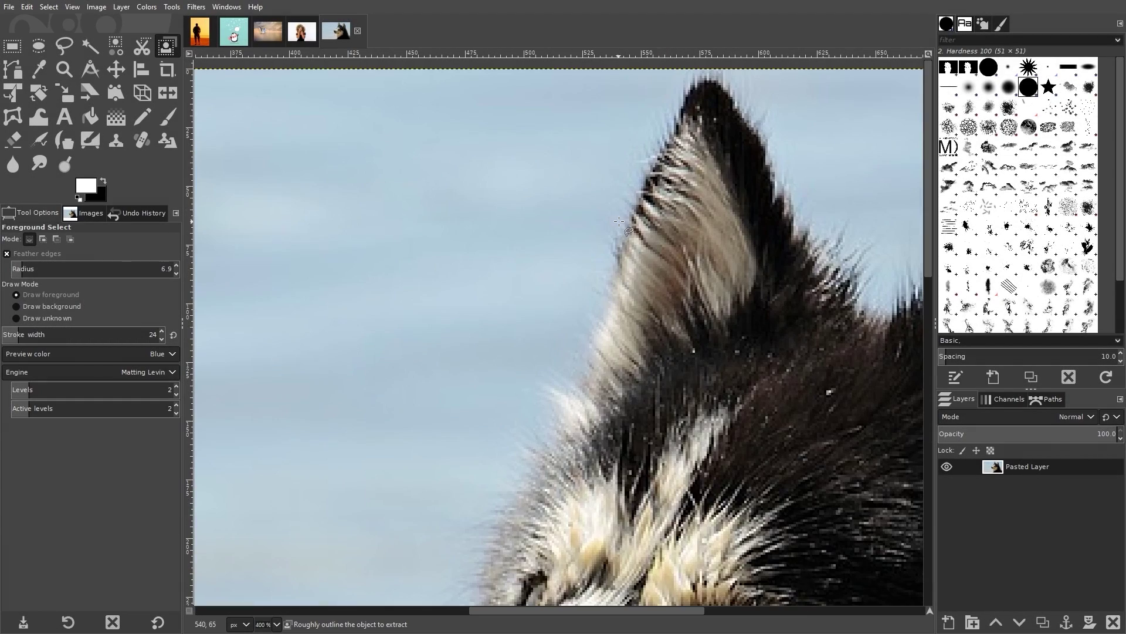
# - Draw a rough closed Foreground Select outline around the whole husky and confirm it for refinement
pyautogui.scroll(-4, 847, 262)
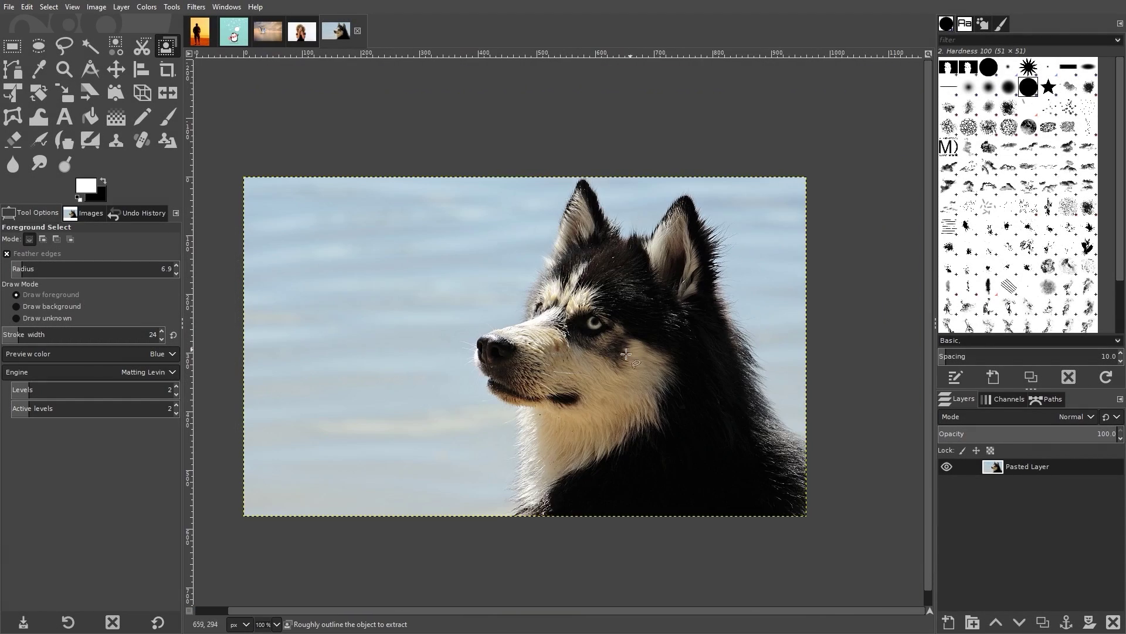
pyautogui.moveTo(482, 532); pyautogui.dragTo(505, 482)
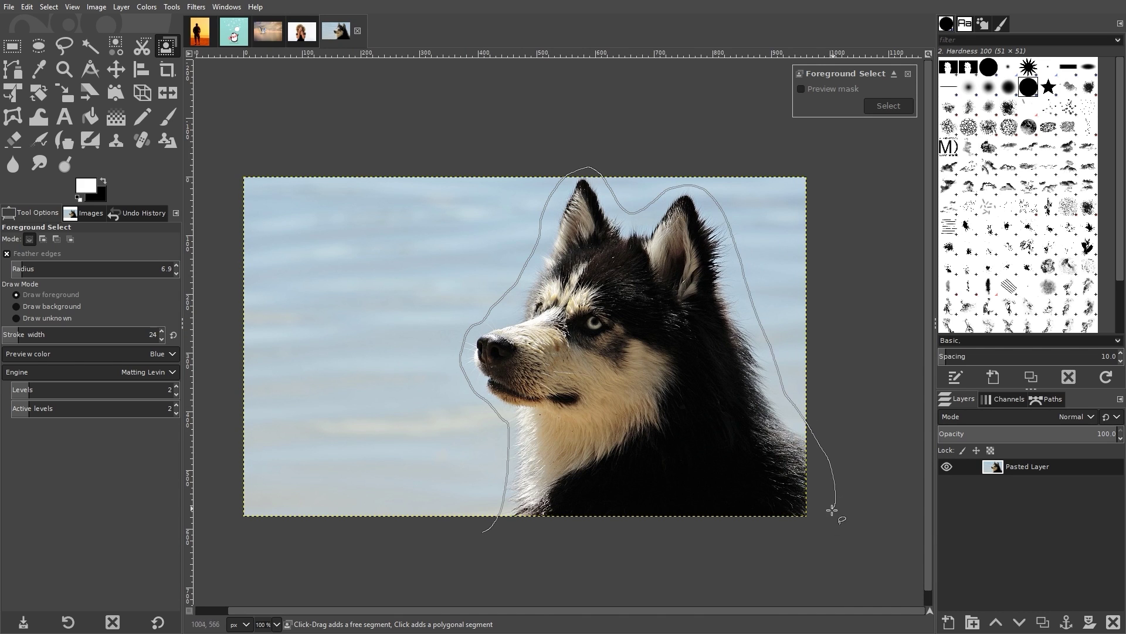
pyautogui.click(482, 532)
pyautogui.press('Return')
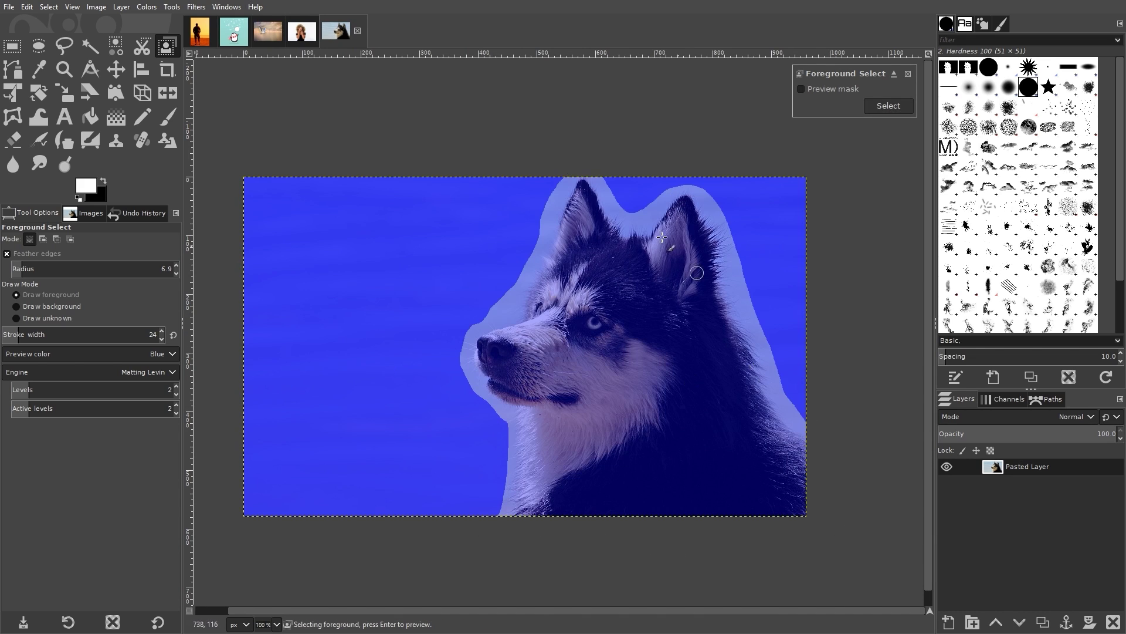
# - Paint over the husky's face, ears, chest and body as foreground with stroke widths between 24 and 68, preview the mask and create the selection
pyautogui.moveTo(637, 298); pyautogui.dragTo(648, 273)
pyautogui.scroll(1, 646, 297)
pyautogui.moveTo(618, 326); pyautogui.dragTo(582, 330)
pyautogui.press(']')
pyautogui.press(']')
pyautogui.press(']')
pyautogui.press(']')
pyautogui.press(']')
pyautogui.press(']')
pyautogui.press(']')
pyautogui.press(']')
pyautogui.press(']')
pyautogui.press(']')
pyautogui.press(']')
pyautogui.press(']')
pyautogui.press(']')
pyautogui.press(']')
pyautogui.press(']')
pyautogui.press(']')
pyautogui.press(']')
pyautogui.press(']')
pyautogui.press(']')
pyautogui.press(']')
pyautogui.moveTo(472, 330); pyautogui.dragTo(583, 276)
pyautogui.moveTo(463, 347)
pyautogui.mouseDown()
pyautogui.moveTo(483, 379)
pyautogui.moveTo(589, 409)
pyautogui.mouseUp()
pyautogui.moveTo(503, 349); pyautogui.dragTo(607, 293)
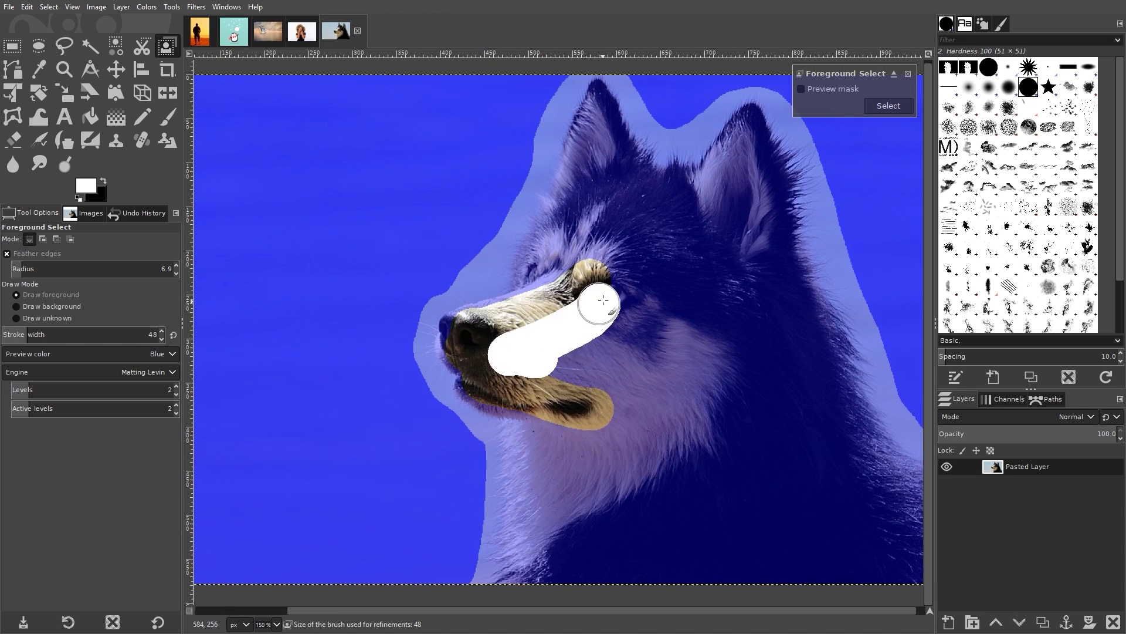
pyautogui.press(']')
pyautogui.press(']')
pyautogui.press(']')
pyautogui.press(']')
pyautogui.moveTo(672, 265); pyautogui.dragTo(765, 522)
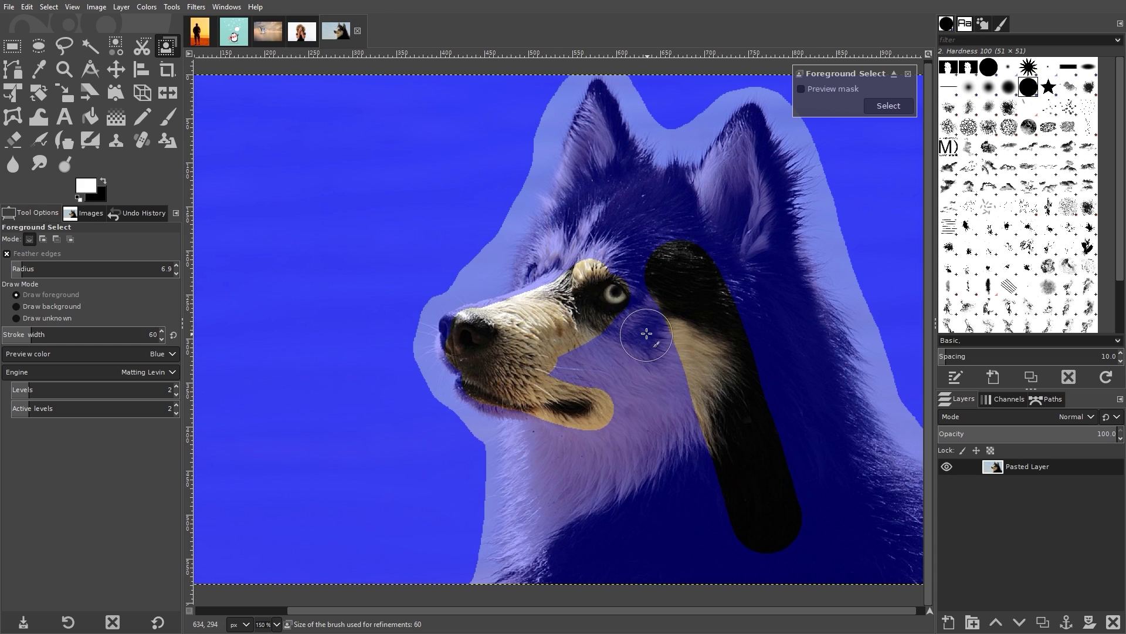
pyautogui.press('[')
pyautogui.press('[')
pyautogui.moveTo(549, 277); pyautogui.dragTo(599, 164)
pyautogui.moveTo(626, 224); pyautogui.dragTo(600, 266)
pyautogui.moveTo(653, 236)
pyautogui.mouseDown()
pyautogui.moveTo(695, 213)
pyautogui.moveTo(631, 380)
pyautogui.moveTo(699, 470)
pyautogui.mouseUp()
pyautogui.moveTo(712, 405); pyautogui.dragTo(659, 477)
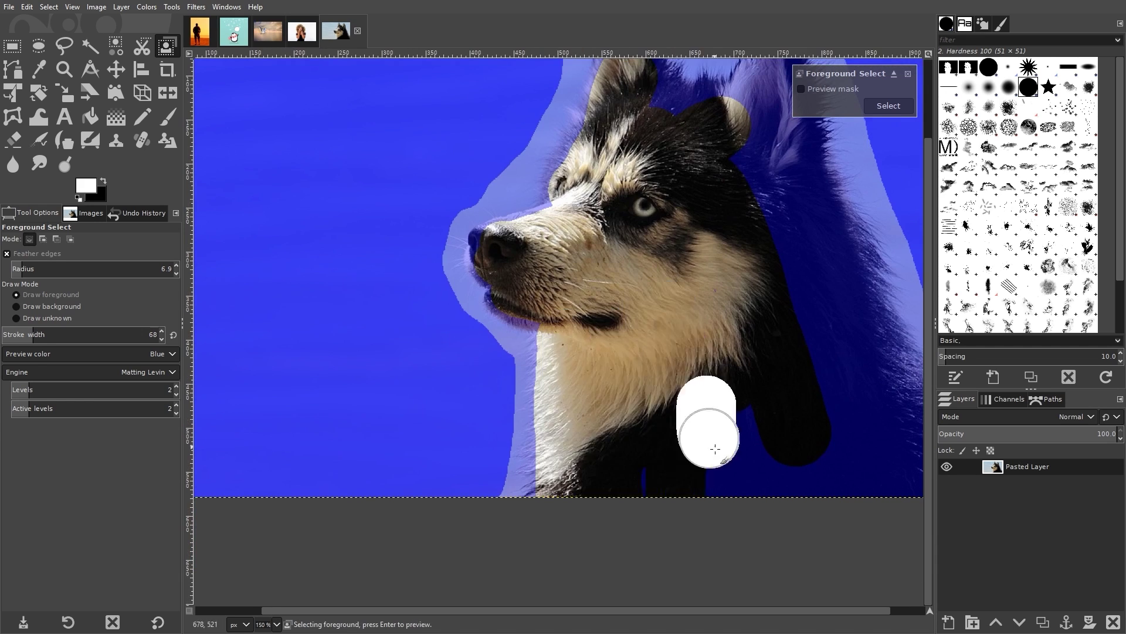
pyautogui.moveTo(616, 244); pyautogui.dragTo(704, 498)
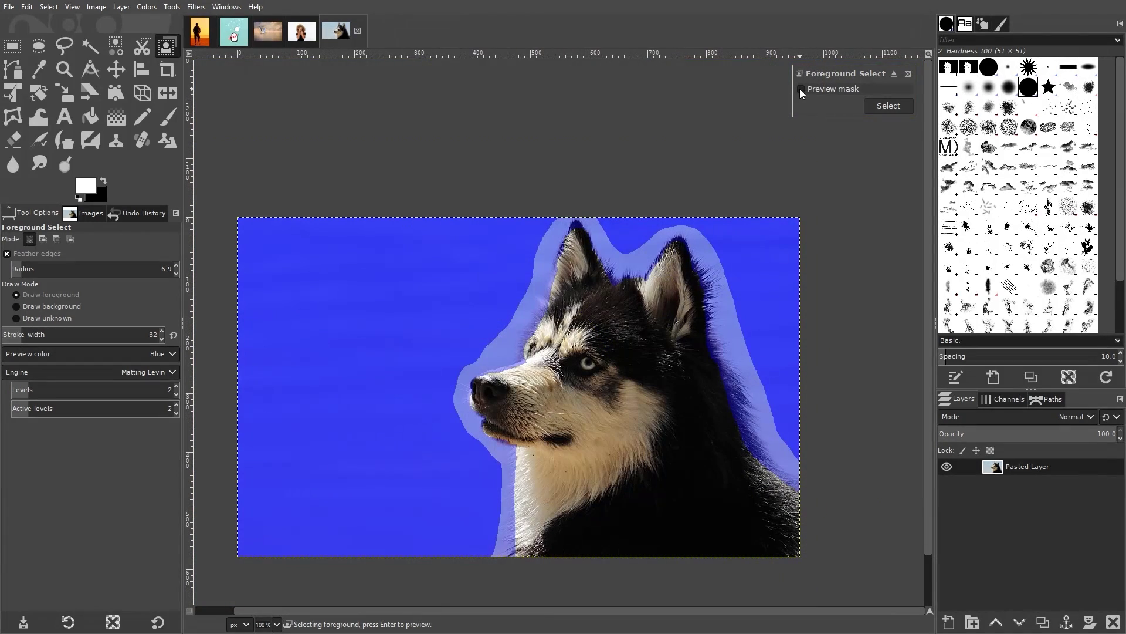
pyautogui.click(802, 89)
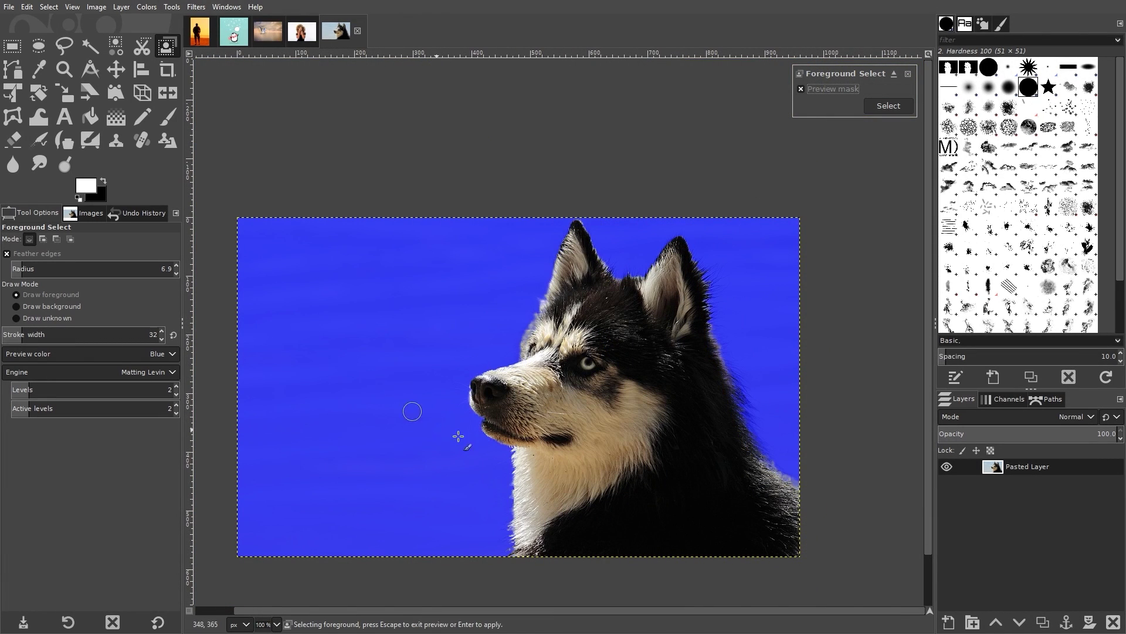
pyautogui.click(888, 106)
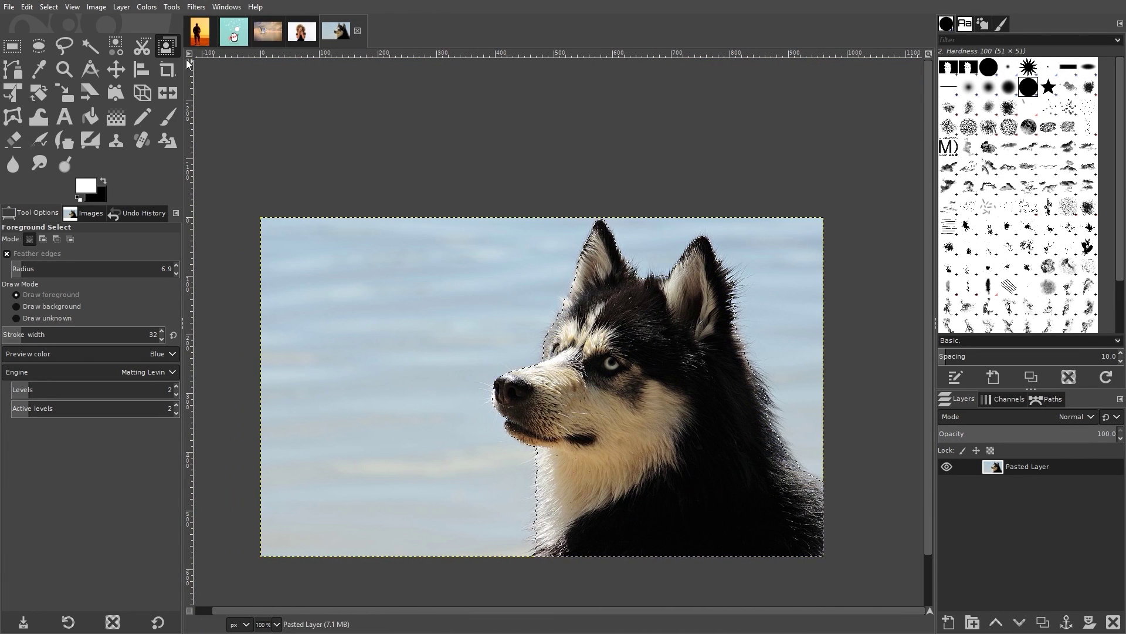
# - Invert the husky selection and delete the water background
pyautogui.click(49, 7)
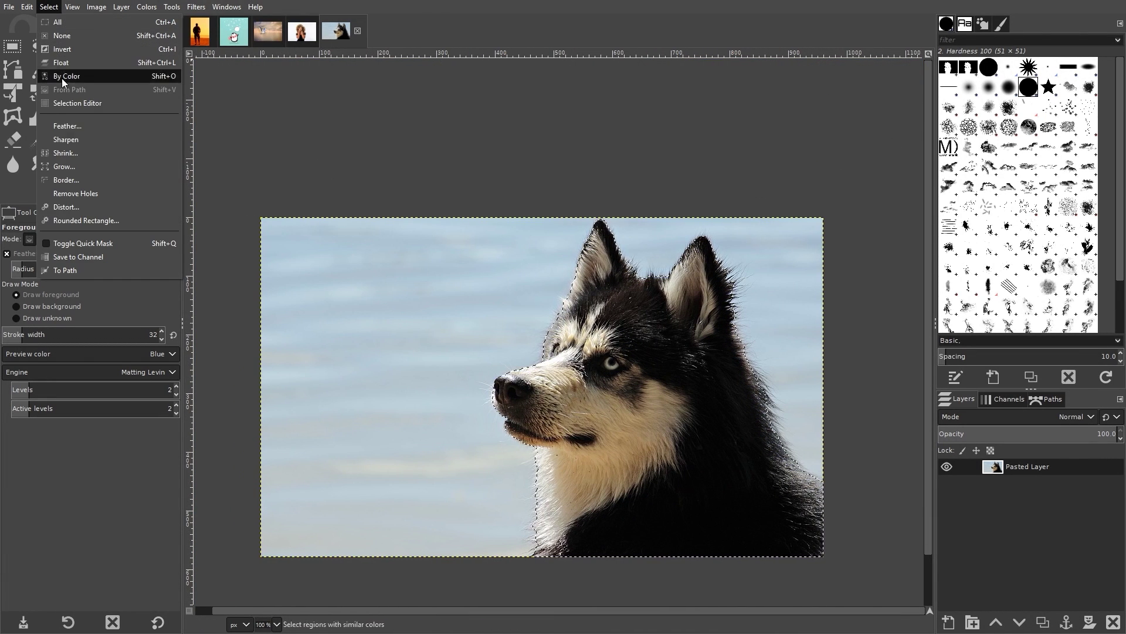
pyautogui.click(69, 50)
pyautogui.press('Delete')
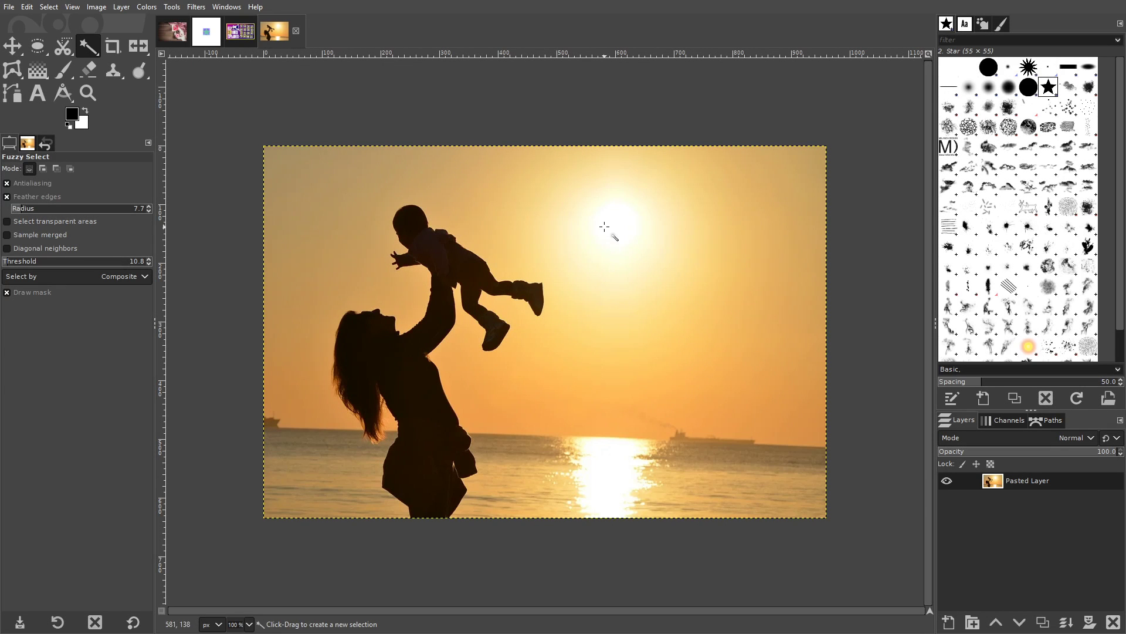
# - Try Fuzzy Select outward from the sun with Draw mask on and again with it off, and re-enable Draw mask
pyautogui.moveTo(613, 219); pyautogui.dragTo(652, 358)
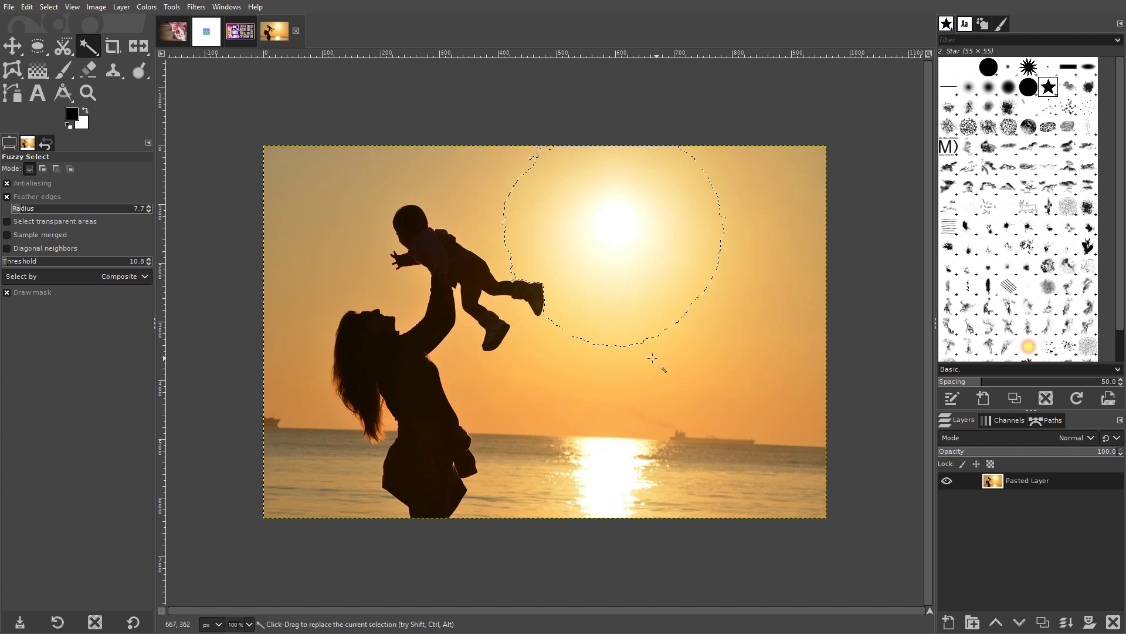
pyautogui.click(8, 293)
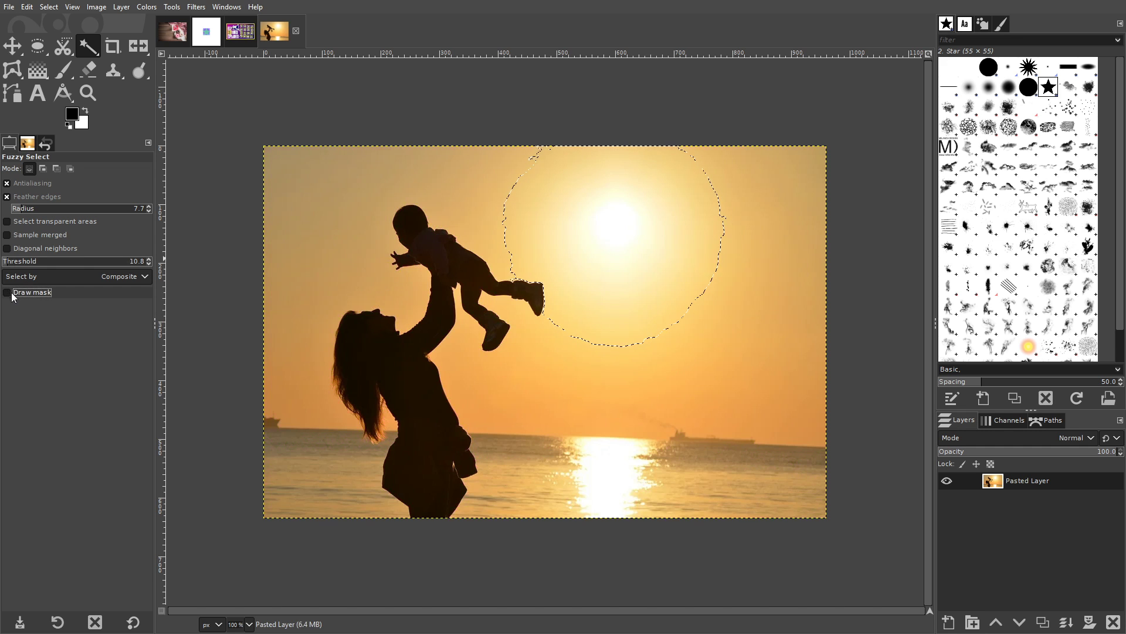
pyautogui.moveTo(594, 255); pyautogui.dragTo(613, 378)
pyautogui.click(7, 292)
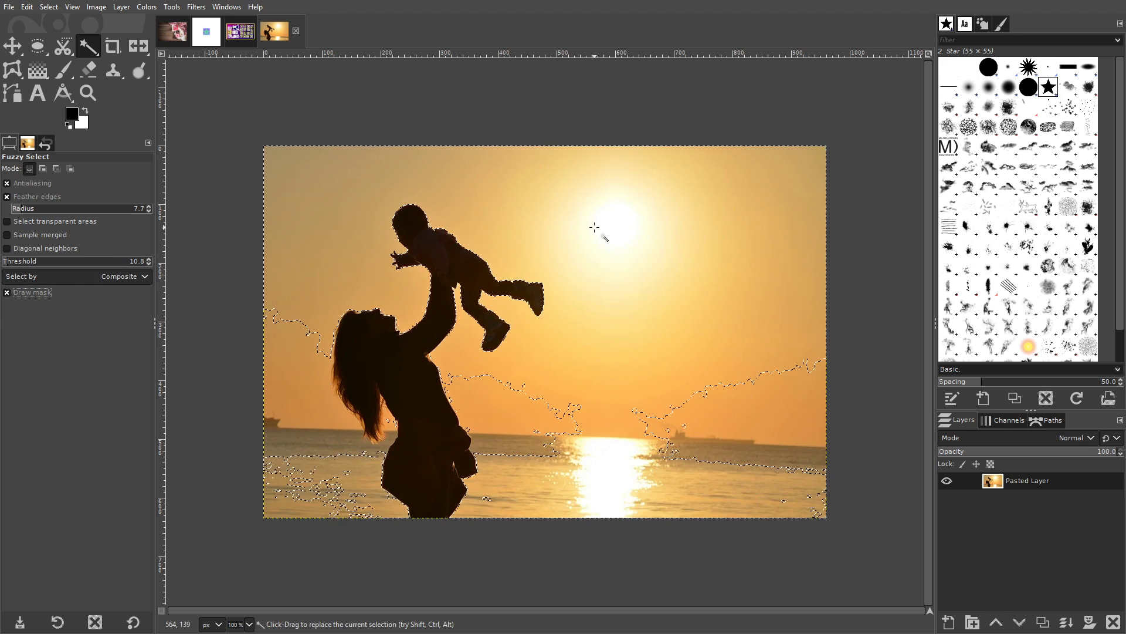
# - Select the sky around the sun with Fuzzy Select and delete the selected area
pyautogui.moveTo(594, 228); pyautogui.dragTo(637, 367)
pyautogui.moveTo(604, 234); pyautogui.dragTo(646, 359)
pyautogui.press('Delete')
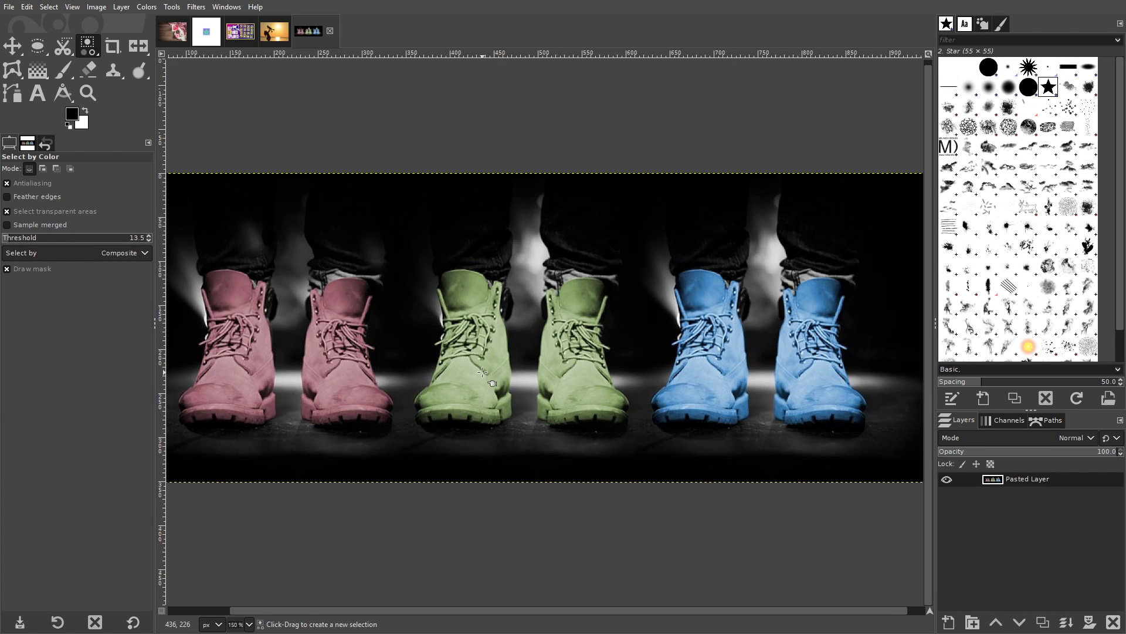
# - Select the green of the middle boots with Select by Color, delete the matching areas and clear the selection
pyautogui.moveTo(482, 371); pyautogui.dragTo(508, 353)
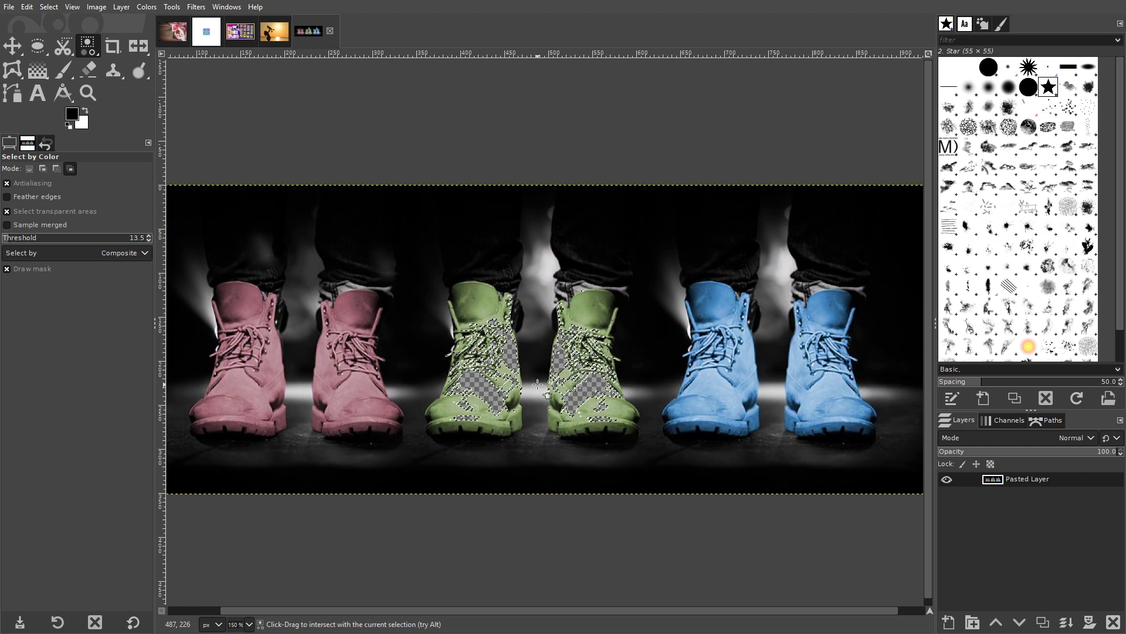
pyautogui.hotkey('ctrl', 'shift', 'a')
pyautogui.scroll(2, 530, 379)
pyautogui.scroll(-2, 530, 378)
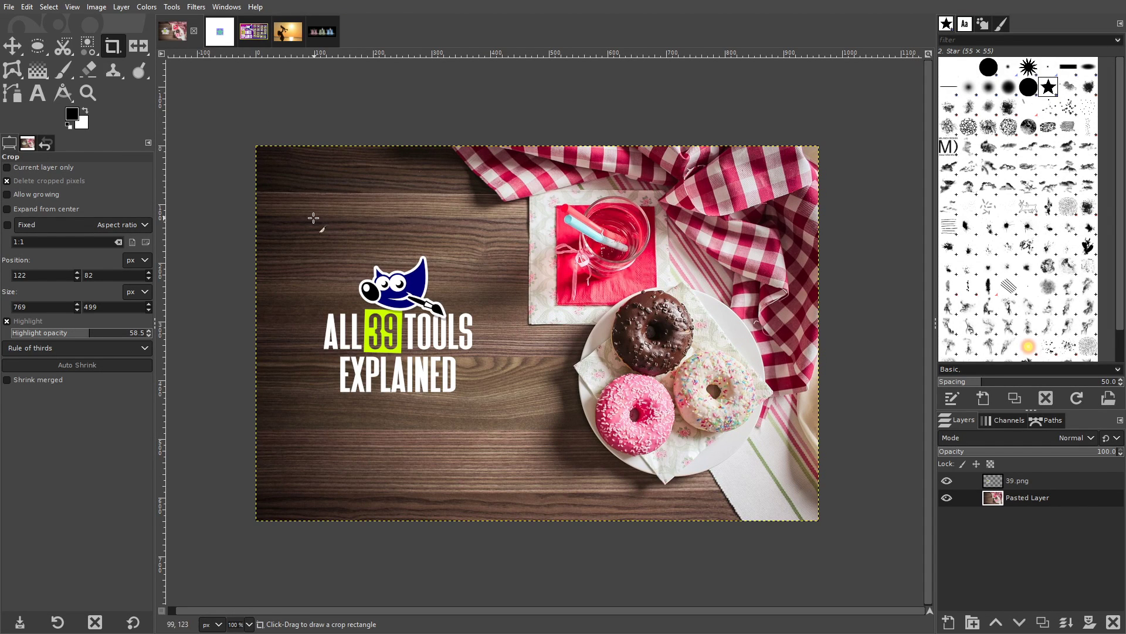
# - Try cropping the whole image to about 794 × 434 px around the logo and donuts, and undo the crop
pyautogui.moveTo(321, 235); pyautogui.dragTo(787, 489)
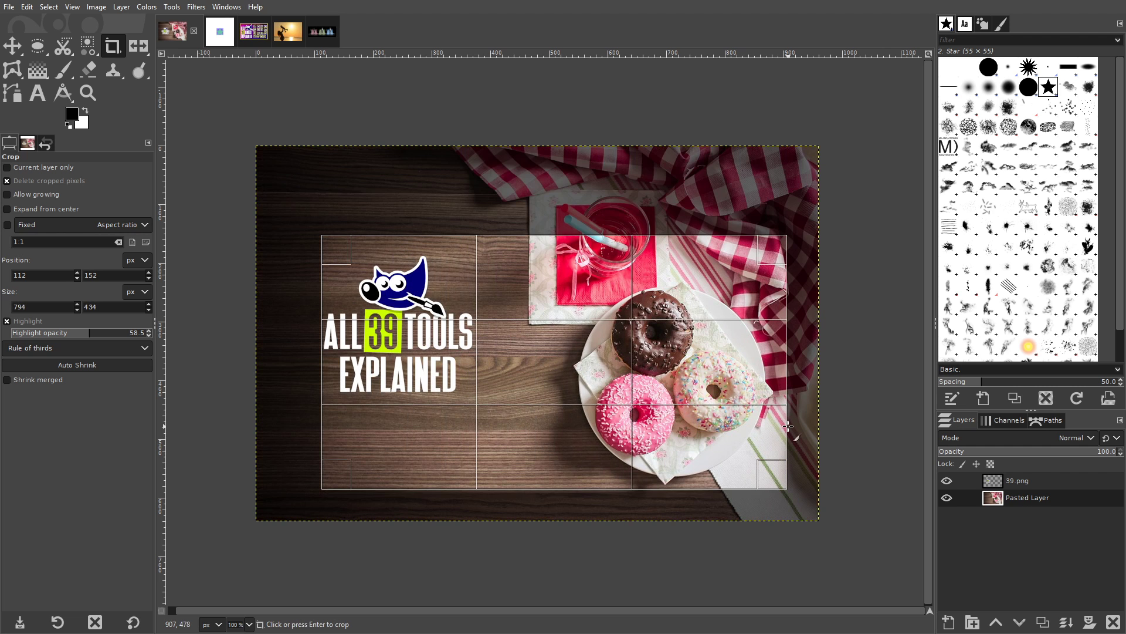
pyautogui.press('Return')
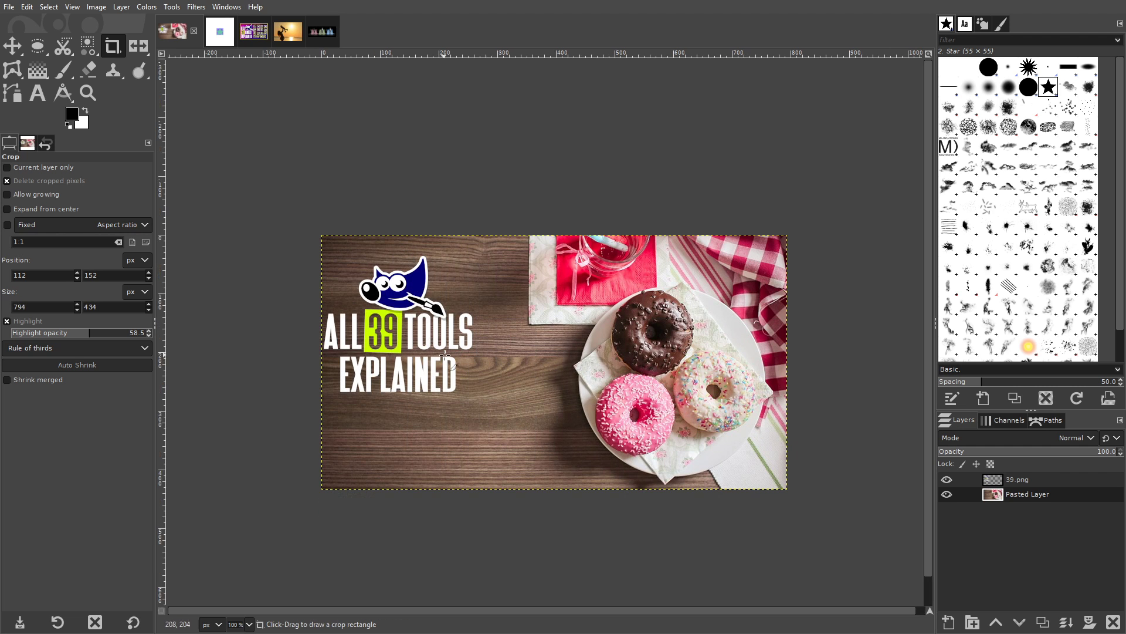
pyautogui.hotkey('ctrl', 'z')
# - Try cropping only the 39.png layer to about 138 × 198 px with Current layer only enabled, and undo the crop
pyautogui.click(1044, 481)
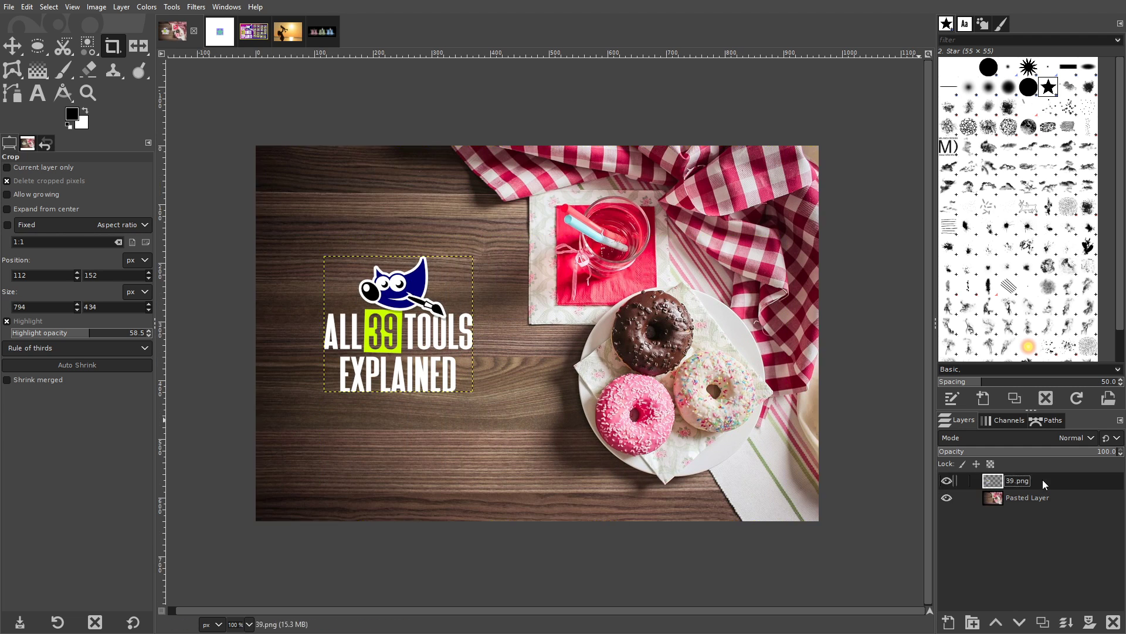
pyautogui.click(23, 168)
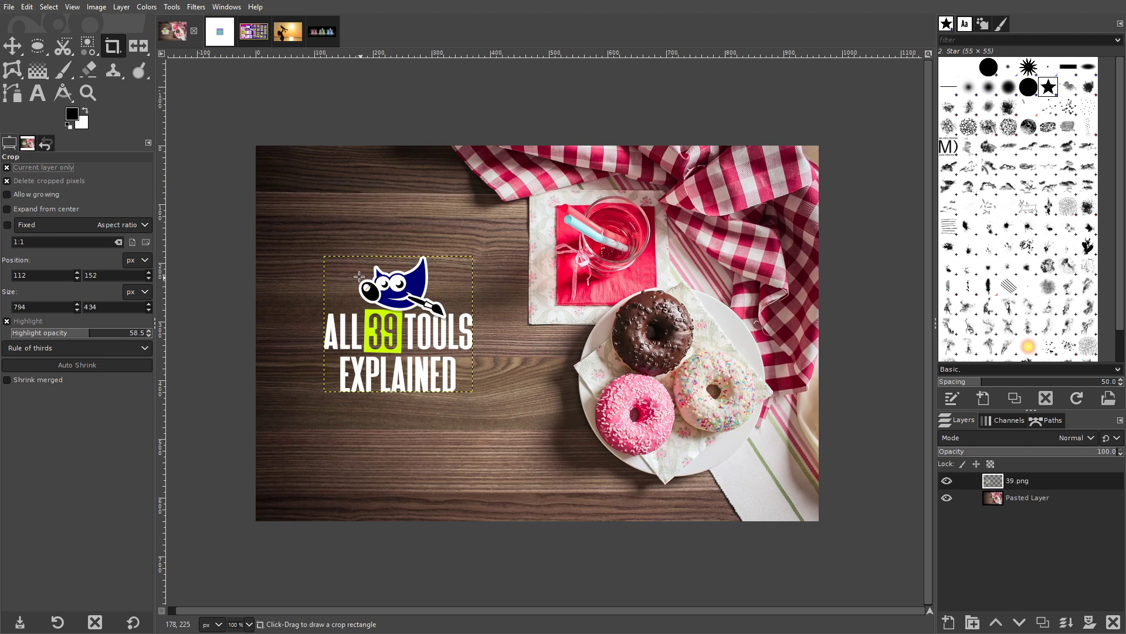
pyautogui.moveTo(360, 273); pyautogui.dragTo(440, 389)
pyautogui.press('Return')
pyautogui.scroll(3, 432, 334)
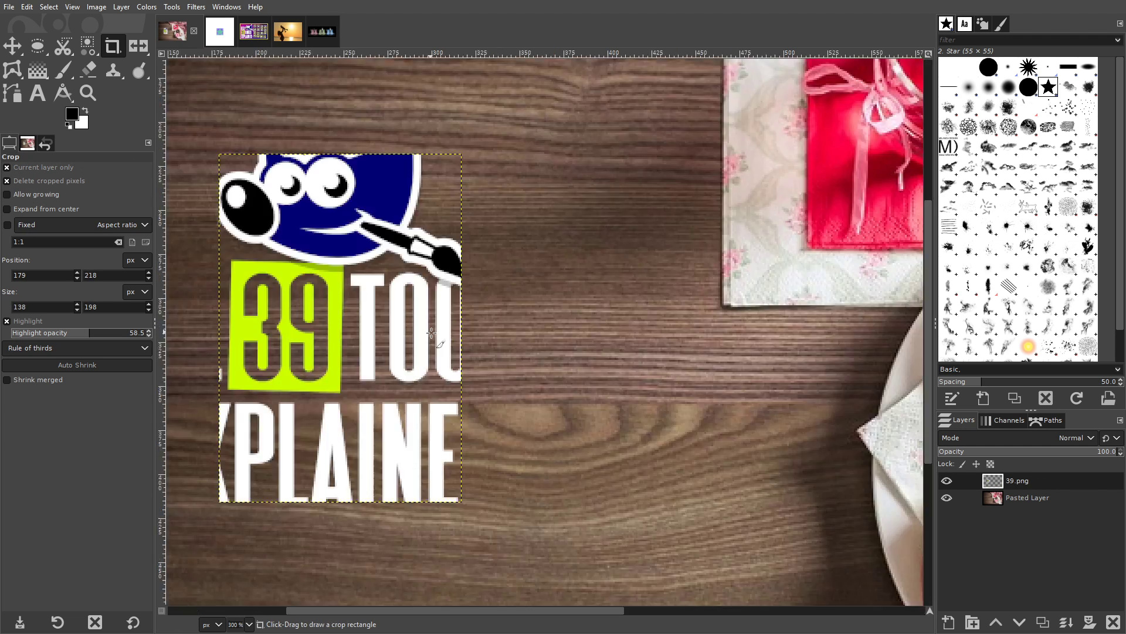
pyautogui.scroll(-3, 431, 334)
pyautogui.moveTo(572, 342); pyautogui.dragTo(562, 367)
pyautogui.hotkey('ctrl', 'z')
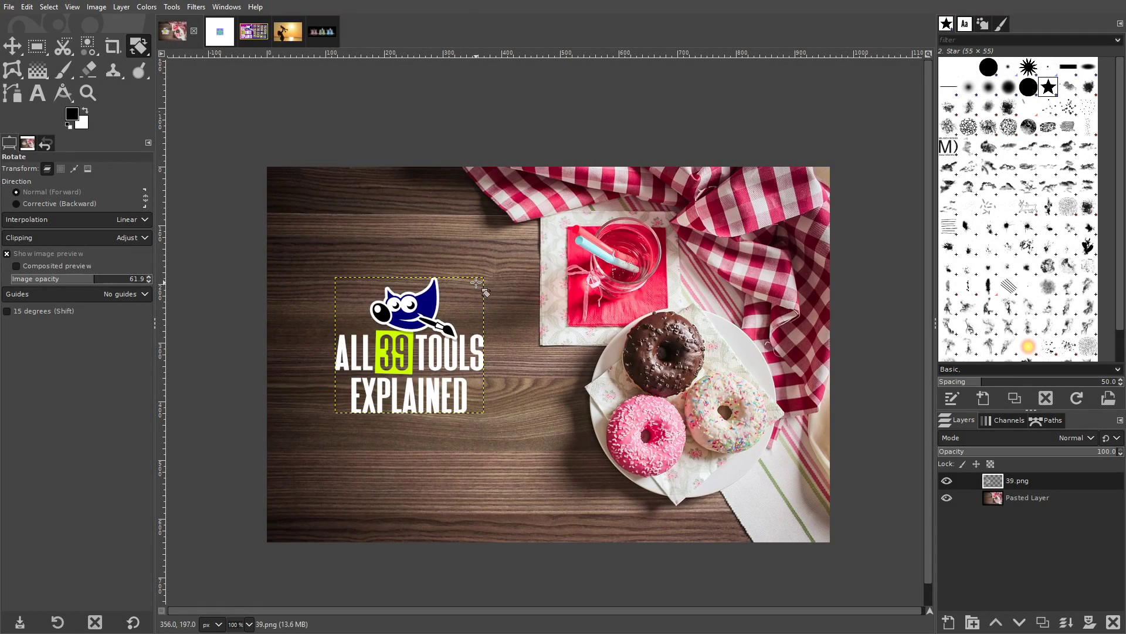
# - Try rotating the 39.png logo around its center by about -26° and again by 150°, clearing each rotation
pyautogui.moveTo(476, 282); pyautogui.dragTo(446, 244)
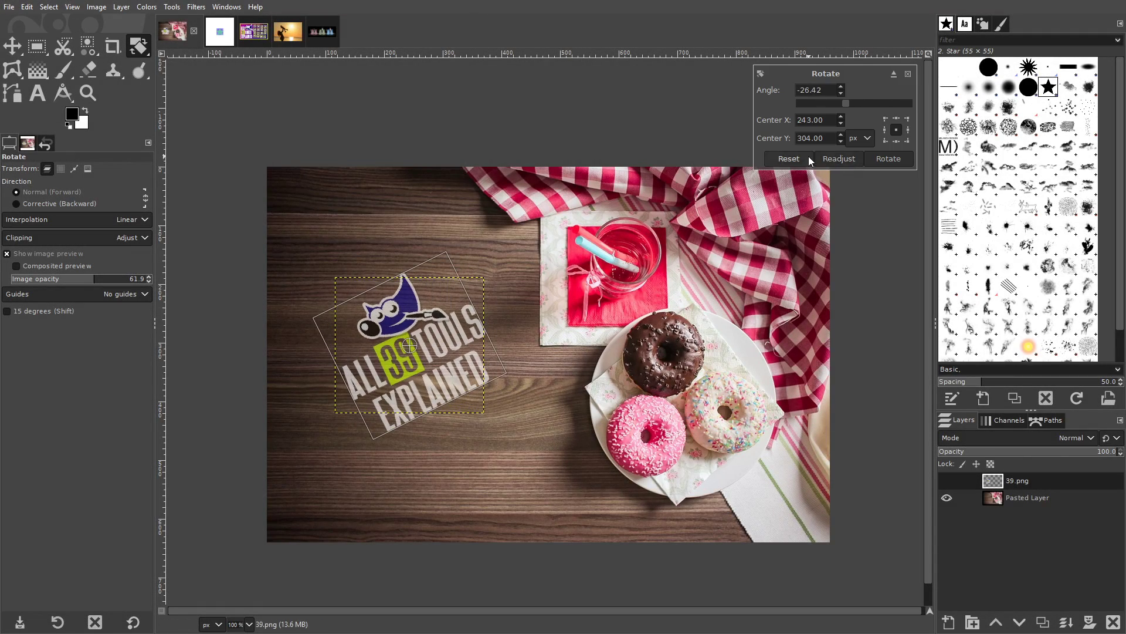
pyautogui.click(789, 158)
pyautogui.scroll(1, 411, 357)
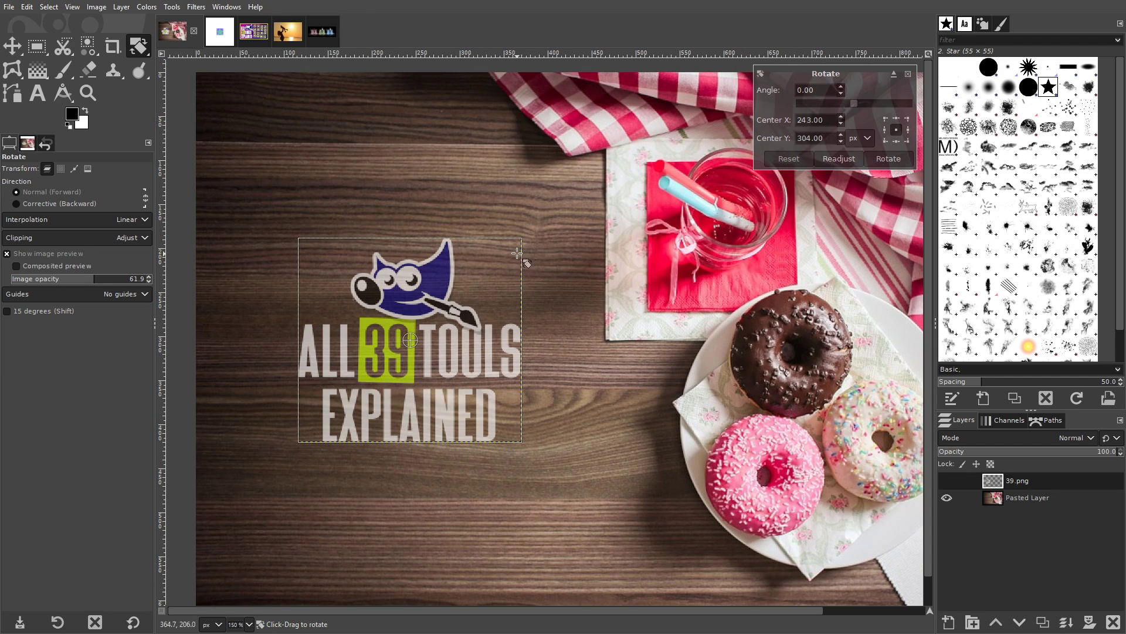
pyautogui.moveTo(533, 229); pyautogui.dragTo(573, 453)
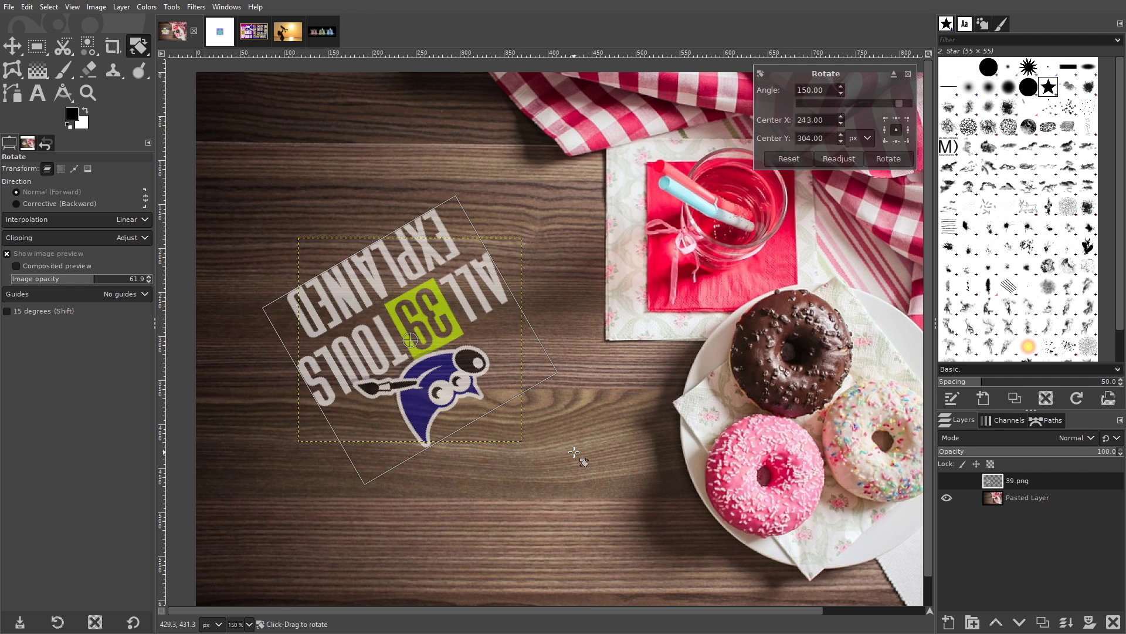
pyautogui.hotkey('ctrl', 'z')
# - Try rotating the logo around a pivot near its upper-left corner and again near its lower-right corner, and reset the rotation
pyautogui.moveTo(410, 339); pyautogui.dragTo(316, 263)
pyautogui.moveTo(501, 432); pyautogui.dragTo(462, 428)
pyautogui.moveTo(317, 263); pyautogui.dragTo(469, 393)
pyautogui.moveTo(419, 262); pyautogui.dragTo(592, 320)
pyautogui.click(786, 160)
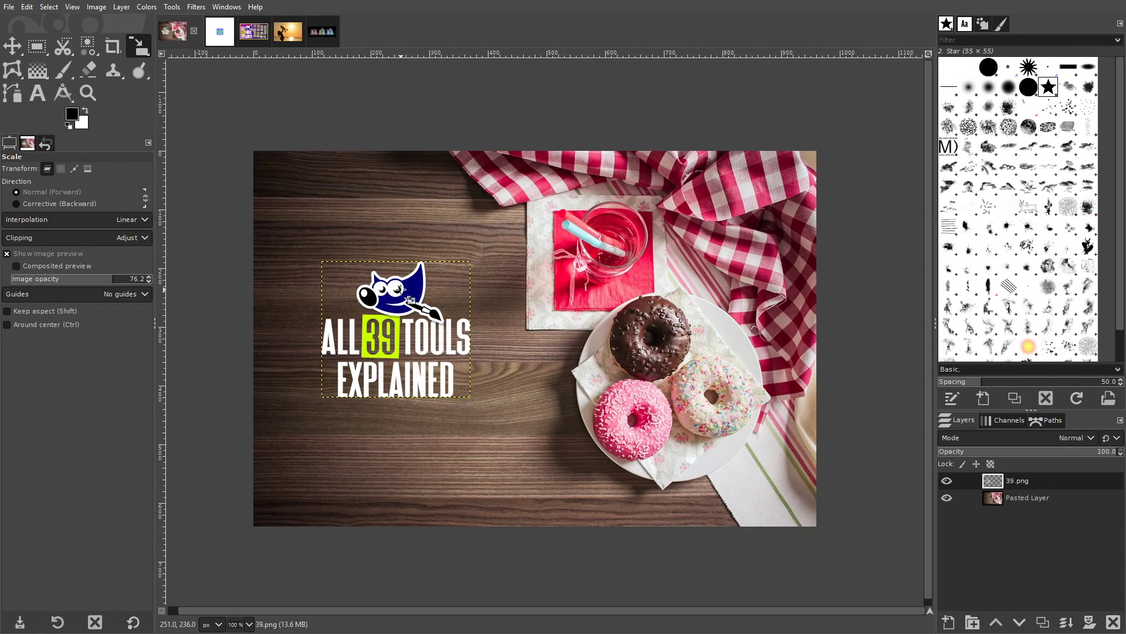
# - Try scaling the 39.png logo from its lower-right corner without keeping the aspect ratio, and reset the size
pyautogui.click(402, 289)
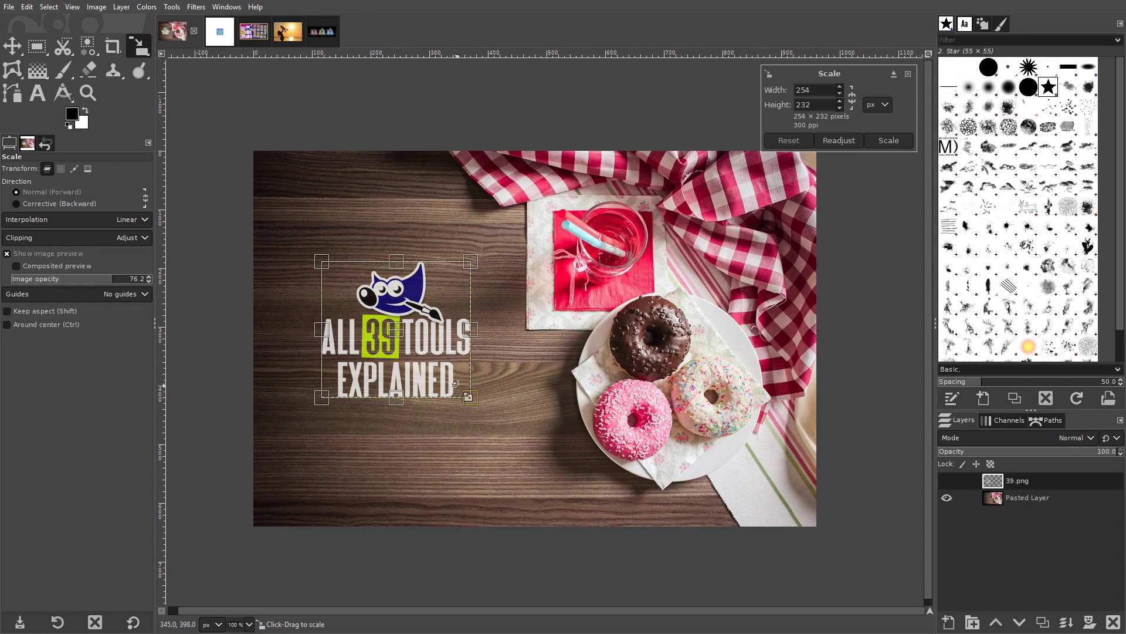
pyautogui.moveTo(487, 410)
pyautogui.mouseDown()
pyautogui.moveTo(446, 369)
pyautogui.moveTo(470, 451)
pyautogui.moveTo(669, 446)
pyautogui.moveTo(502, 502)
pyautogui.moveTo(762, 549)
pyautogui.moveTo(495, 301)
pyautogui.moveTo(555, 408)
pyautogui.moveTo(508, 413)
pyautogui.mouseUp()
pyautogui.click(789, 140)
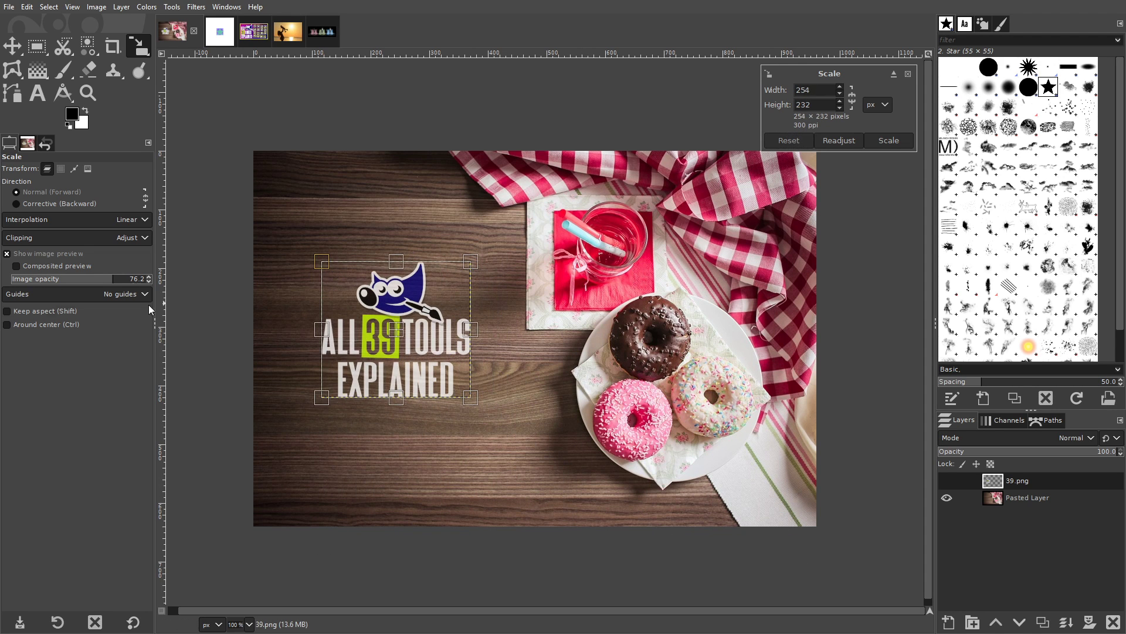
# - Enlarge the 39.png logo from its lower-right corner with Keep aspect enabled and apply the scaling
pyautogui.click(6, 311)
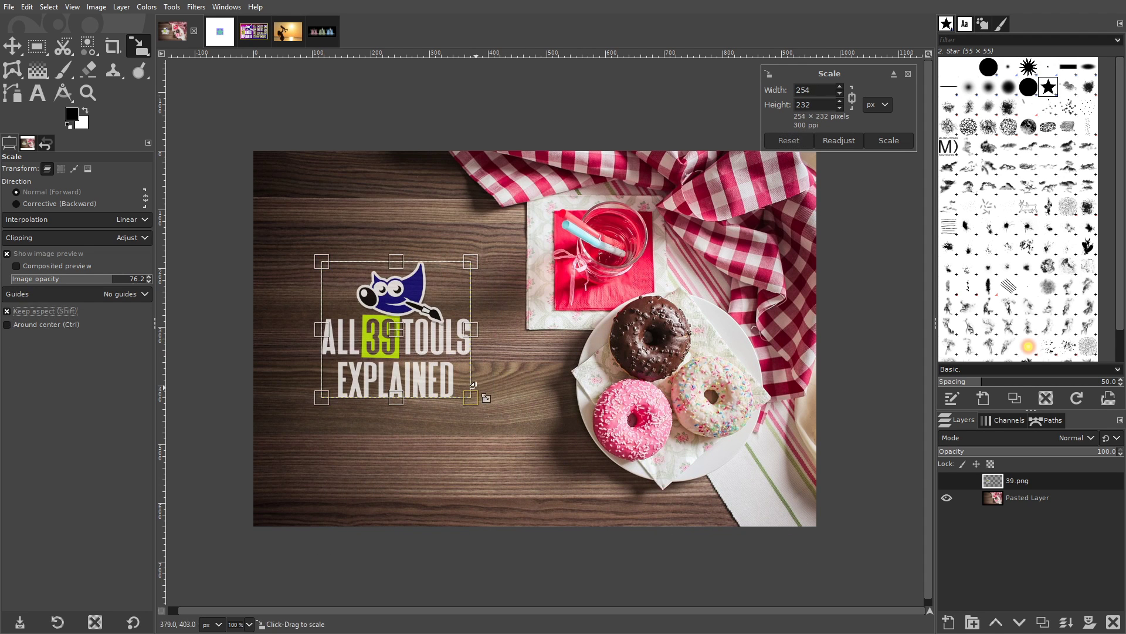
pyautogui.moveTo(470, 397); pyautogui.dragTo(545, 405)
pyautogui.press('Return')
# - Switch the Scale tool to transform the whole image and try shrinking it from its lower-right corner
pyautogui.click(88, 169)
pyautogui.click(657, 394)
pyautogui.moveTo(832, 541); pyautogui.dragTo(586, 322)
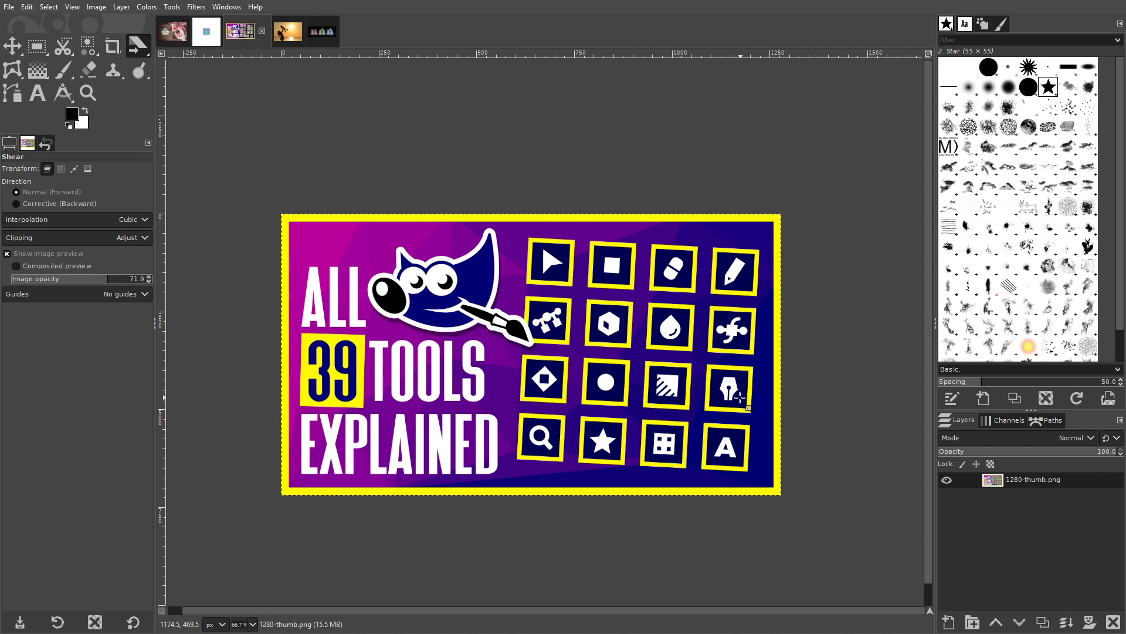
# - Try shearing the 1280-thumb.png layer vertically and again horizontally, undoing each shear
pyautogui.moveTo(735, 397); pyautogui.dragTo(718, 318)
pyautogui.hotkey('ctrl', 'z')
pyautogui.moveTo(492, 248); pyautogui.dragTo(614, 251)
pyautogui.hotkey('ctrl', 'z')
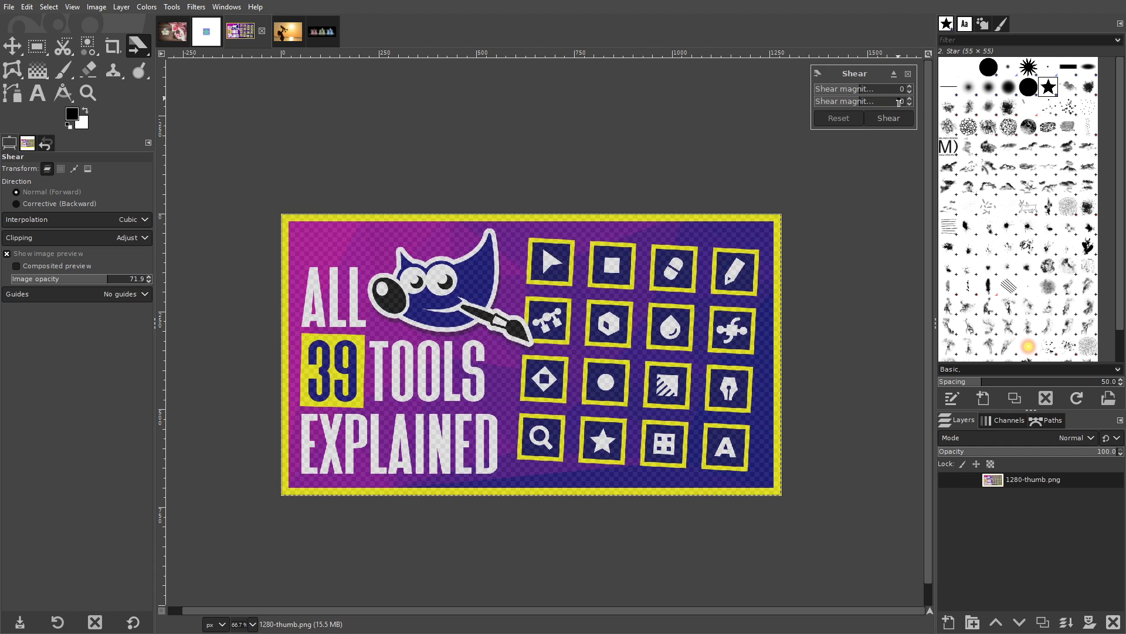
# - Shear the 1280-thumb.png layer strongly in the horizontal direction by entering a shear magnitude value
pyautogui.moveTo(904, 89); pyautogui.dragTo(899, 92)
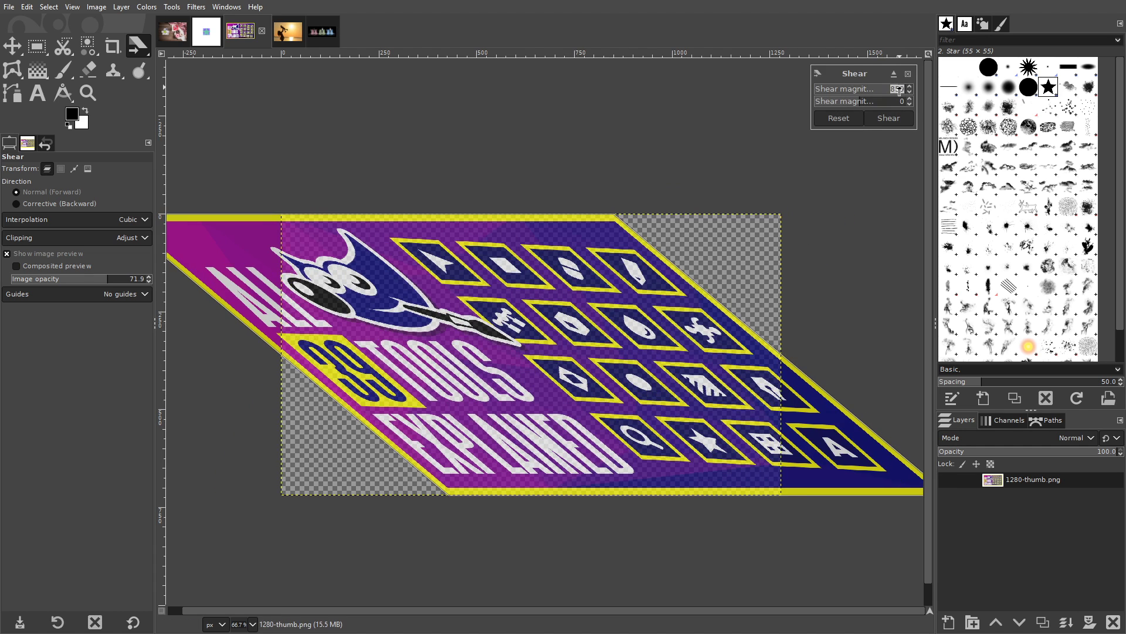
pyautogui.press('Return')
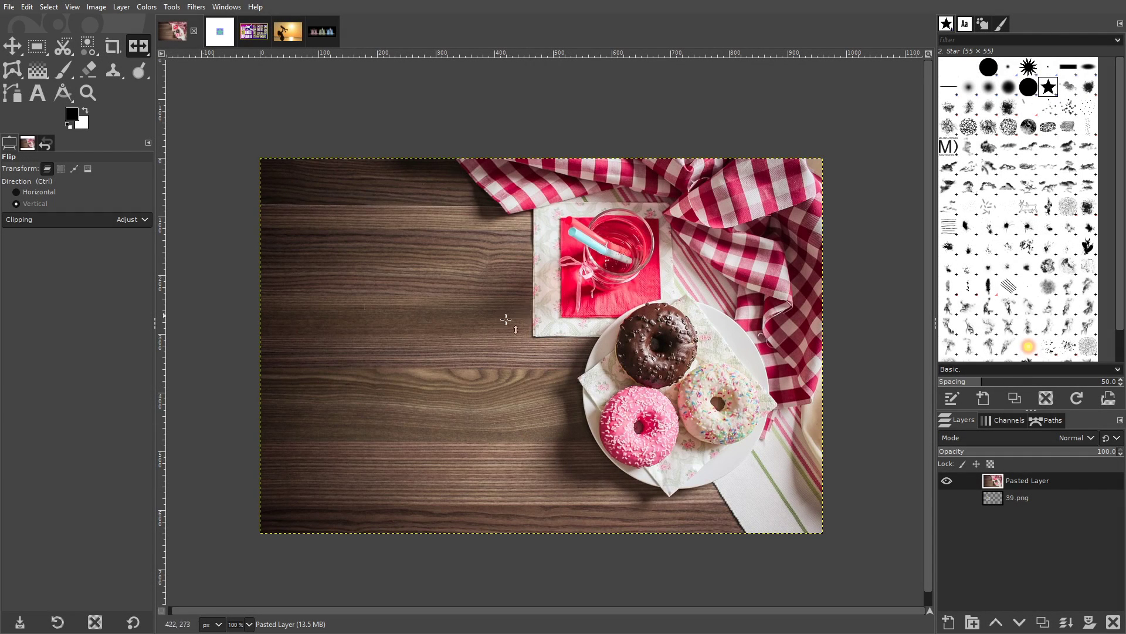
# - Try flipping the donut photo layer vertically, horizontally and vertically again, flipping it back each time
pyautogui.click(496, 324)
pyautogui.click(496, 324)
pyautogui.click(480, 294)
pyautogui.click(471, 294)
pyautogui.click(35, 192)
pyautogui.click(548, 321)
pyautogui.click(510, 301)
pyautogui.click(35, 204)
pyautogui.click(513, 321)
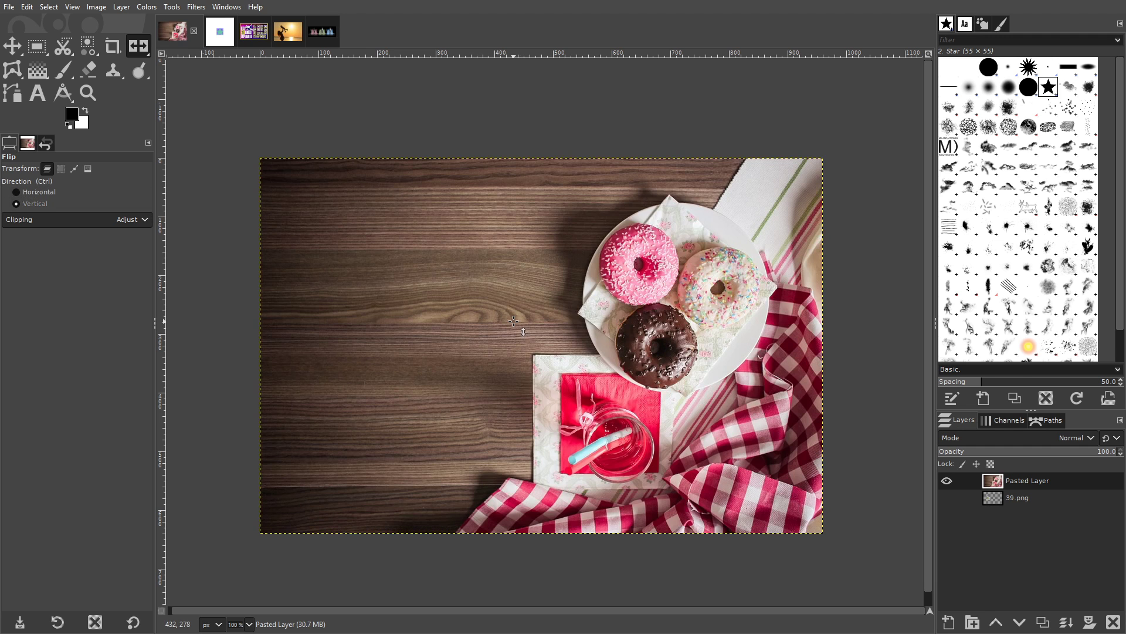
pyautogui.click(513, 321)
# - Try rotating the donut photo layer freehand about its centre with the Rotate tool
pyautogui.hotkey('shift', 'r')
pyautogui.click(538, 323)
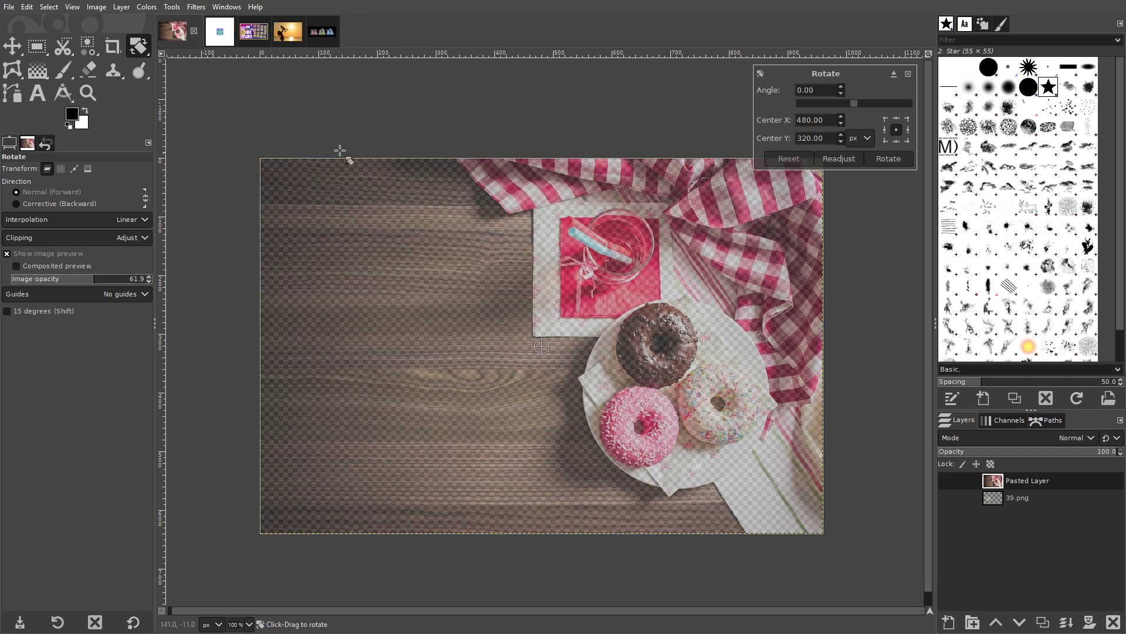
pyautogui.moveTo(222, 197); pyautogui.dragTo(714, 468)
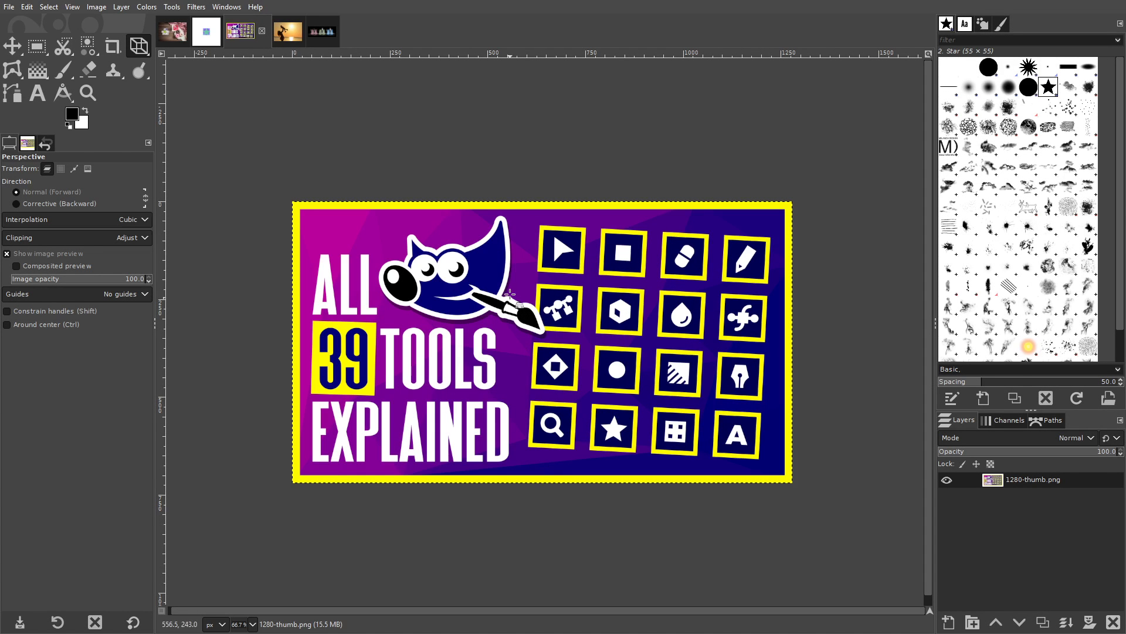
# - Try a perspective distortion on the 1280-thumb.png layer by pulling all four of its corners inward
pyautogui.click(542, 279)
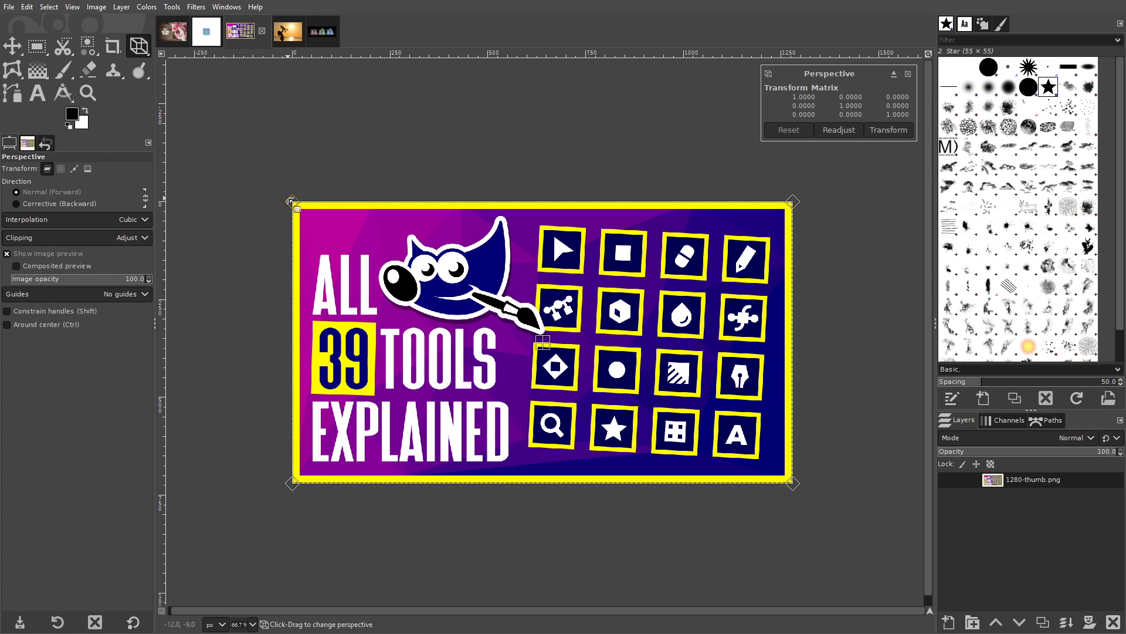
pyautogui.moveTo(291, 201); pyautogui.dragTo(357, 228)
pyautogui.moveTo(293, 483); pyautogui.dragTo(333, 457)
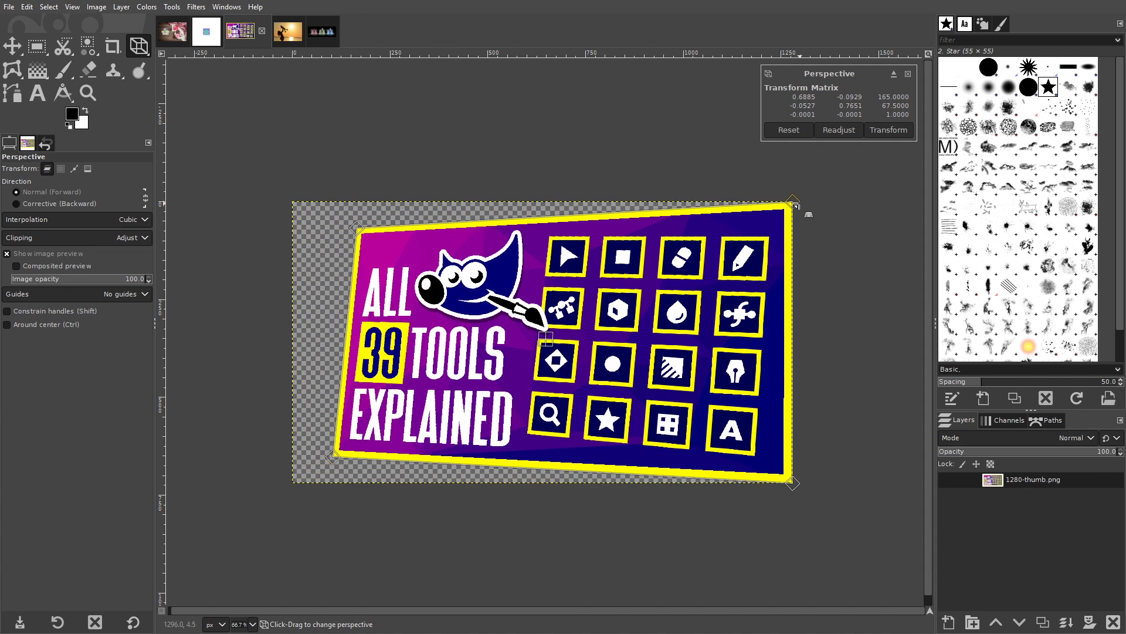
pyautogui.moveTo(794, 203); pyautogui.dragTo(716, 209)
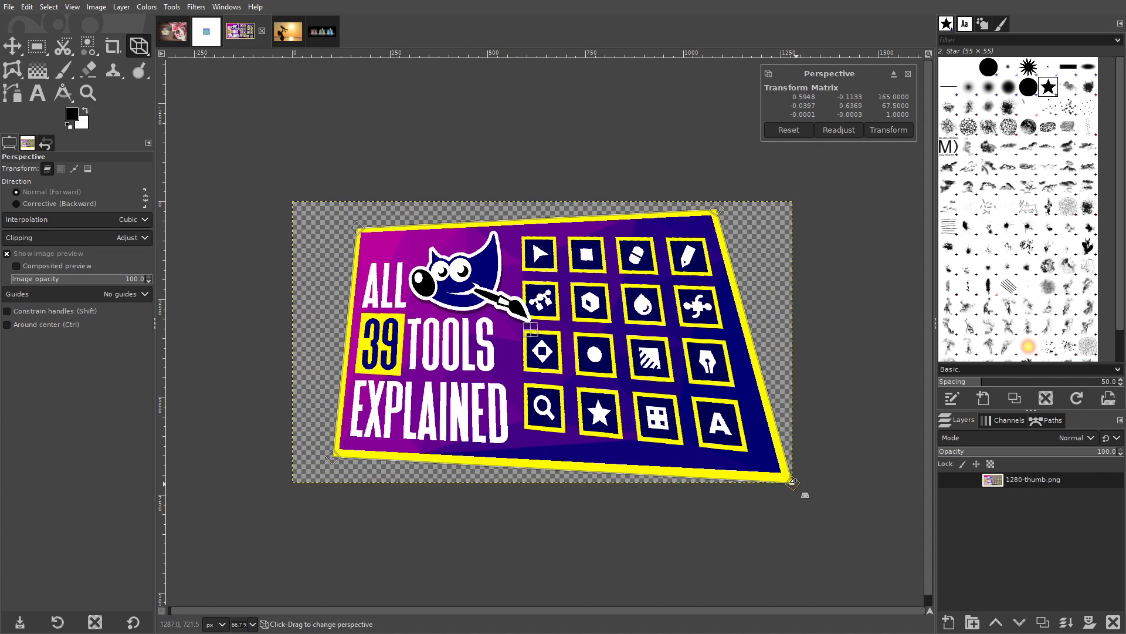
pyautogui.moveTo(792, 481); pyautogui.dragTo(726, 450)
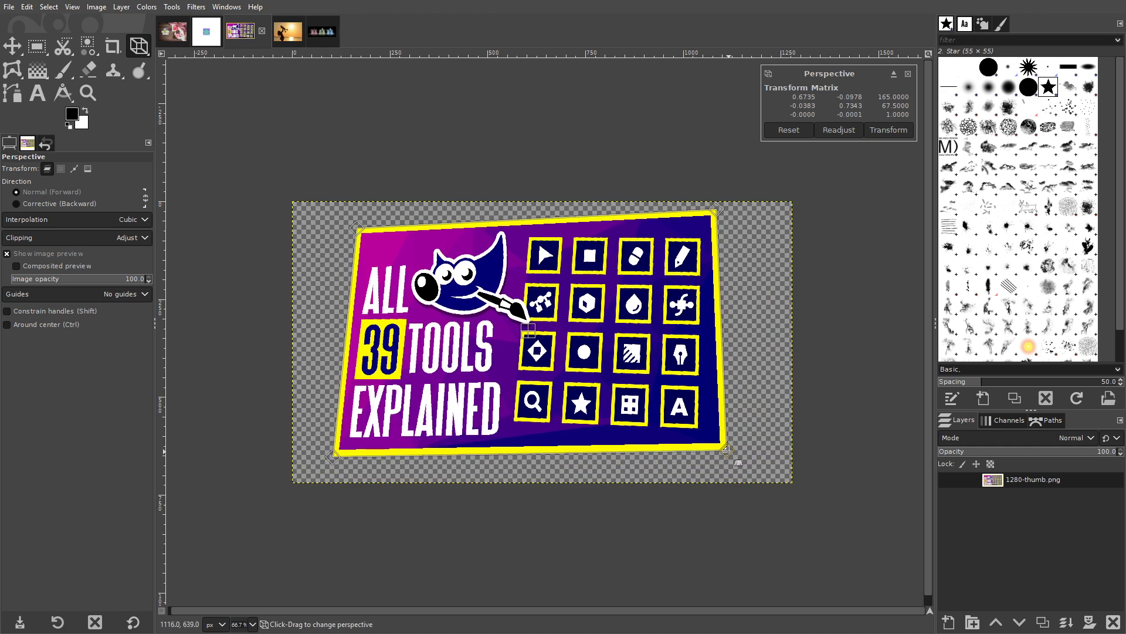
# - Enable the Perspective tool's Around center option and try reshaping the layer by moving its corners
pyautogui.click(8, 326)
pyautogui.moveTo(338, 455); pyautogui.dragTo(346, 422)
pyautogui.moveTo(369, 236); pyautogui.dragTo(488, 343)
pyautogui.moveTo(732, 219); pyautogui.dragTo(713, 204)
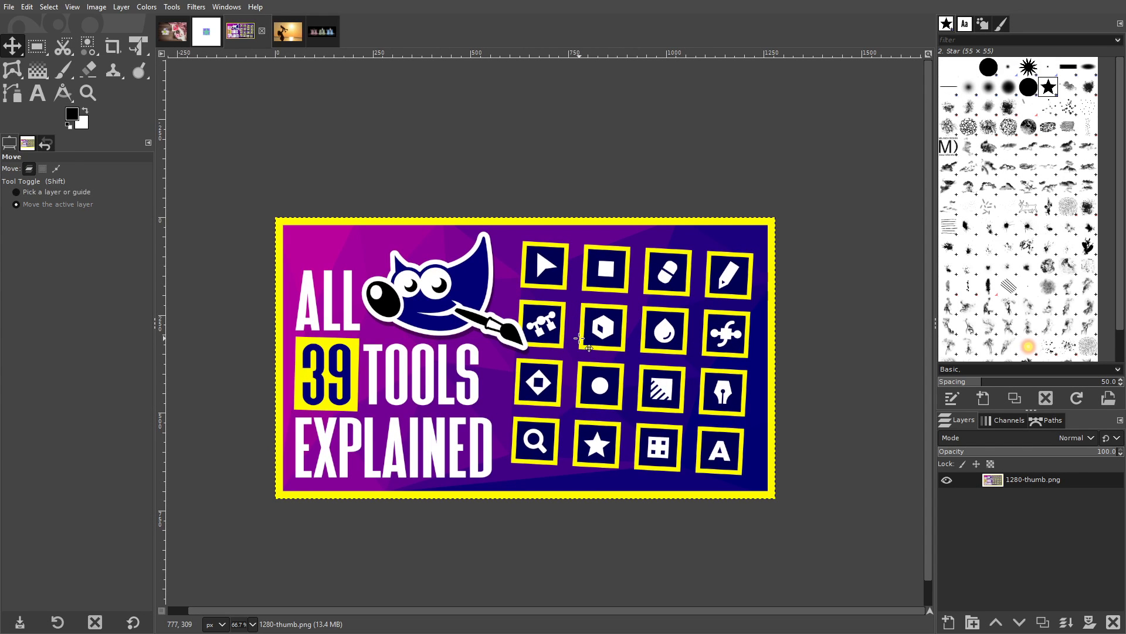
# - Try the Unified Transform tool on the 1280-thumb.png layer, moving it, pulling in its upper-left corner and rotating it counter-clockwise
pyautogui.hotkey('shift', 't')
pyautogui.click(556, 357)
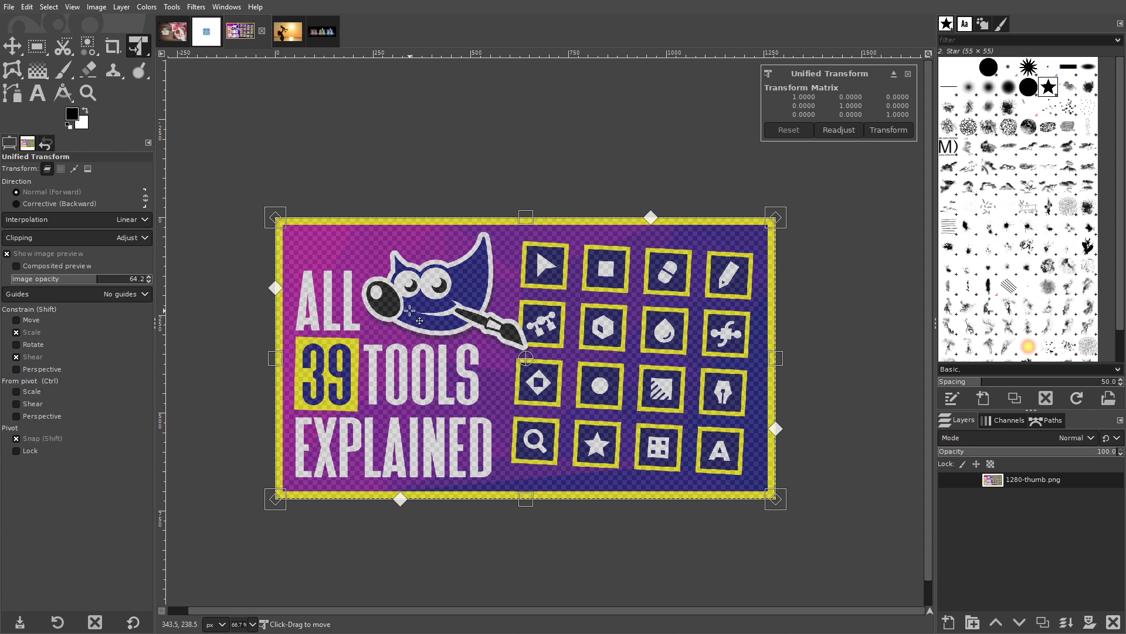
pyautogui.moveTo(420, 320); pyautogui.dragTo(475, 327)
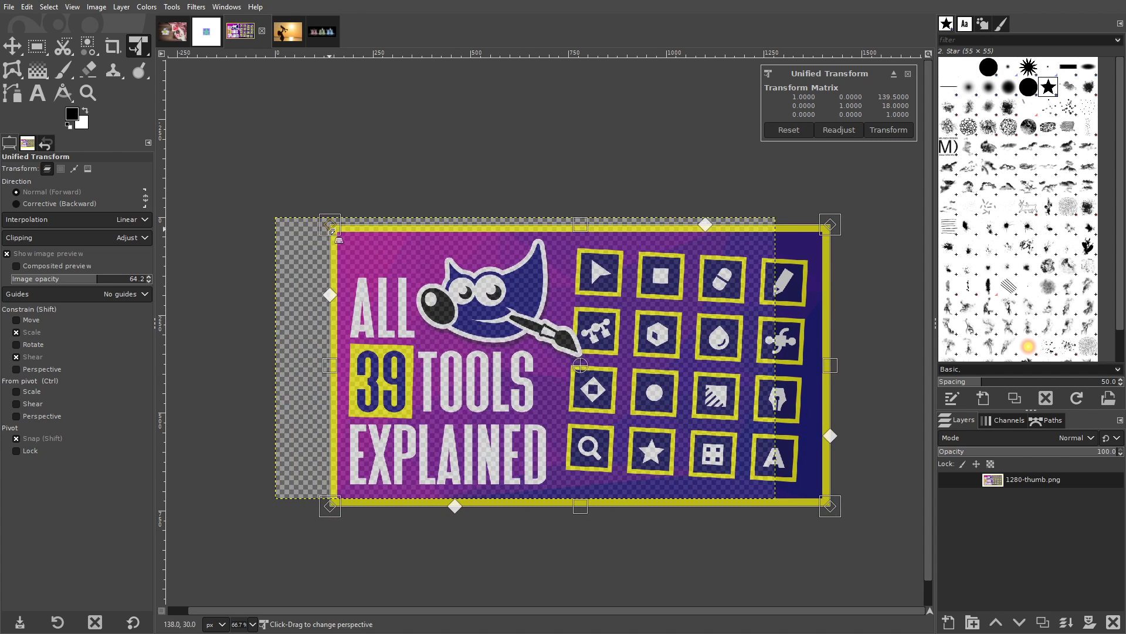
pyautogui.moveTo(330, 230); pyautogui.dragTo(467, 307)
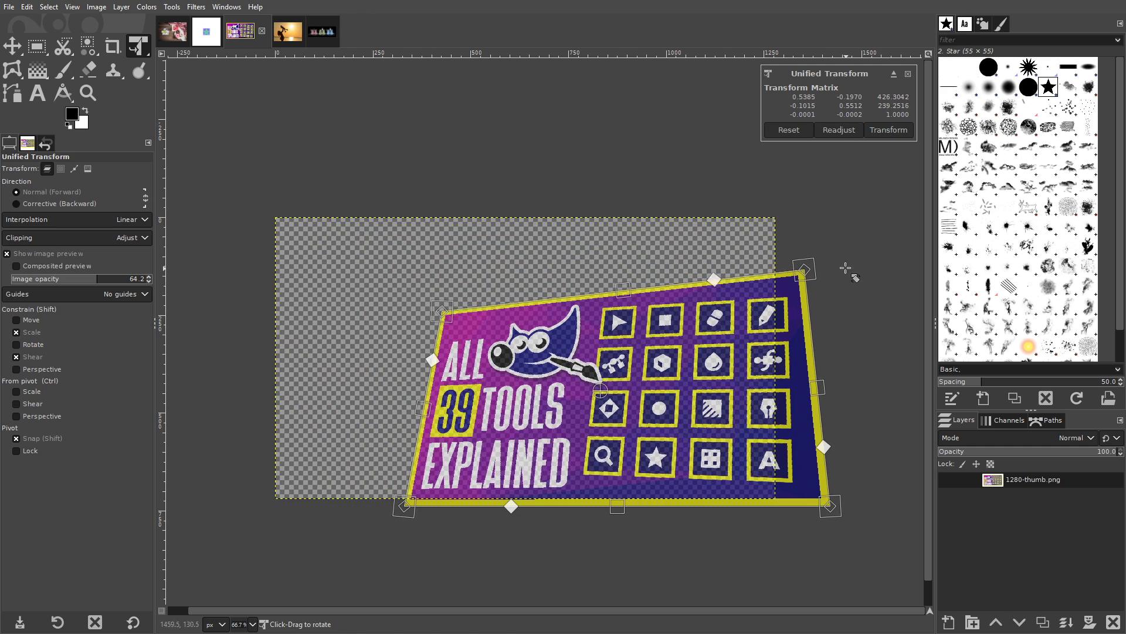
pyautogui.moveTo(844, 266); pyautogui.dragTo(771, 227)
pyautogui.moveTo(674, 333); pyautogui.dragTo(597, 331)
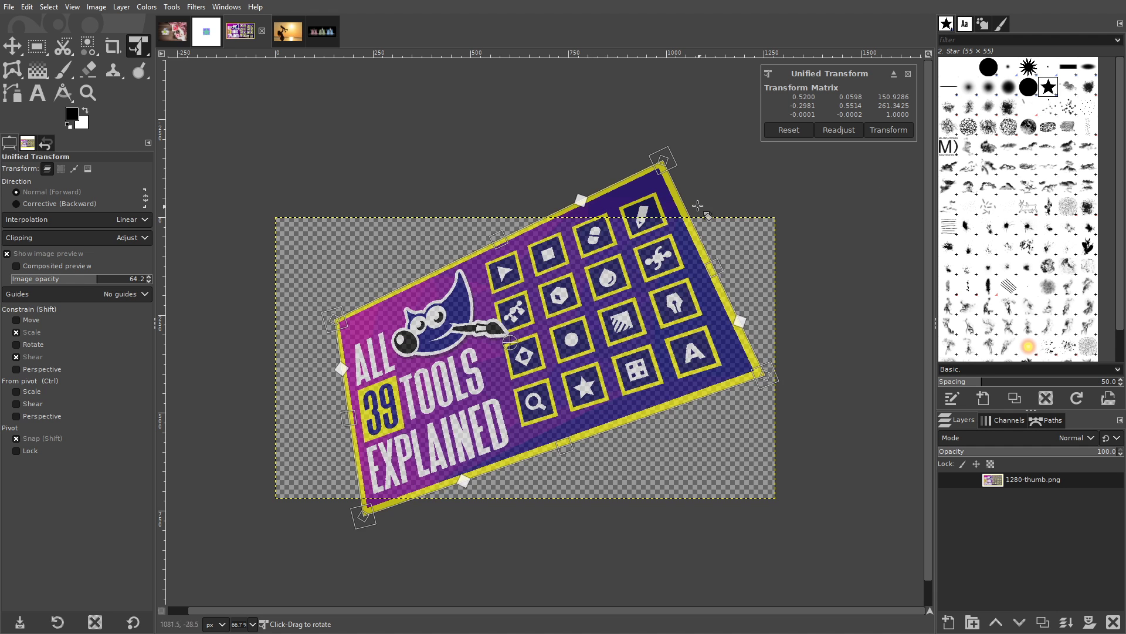
# - Pull the rotated layer's upper-right and lower-left corners inward, and reset the unified transform
pyautogui.moveTo(663, 161); pyautogui.dragTo(618, 256)
pyautogui.moveTo(365, 519); pyautogui.dragTo(403, 490)
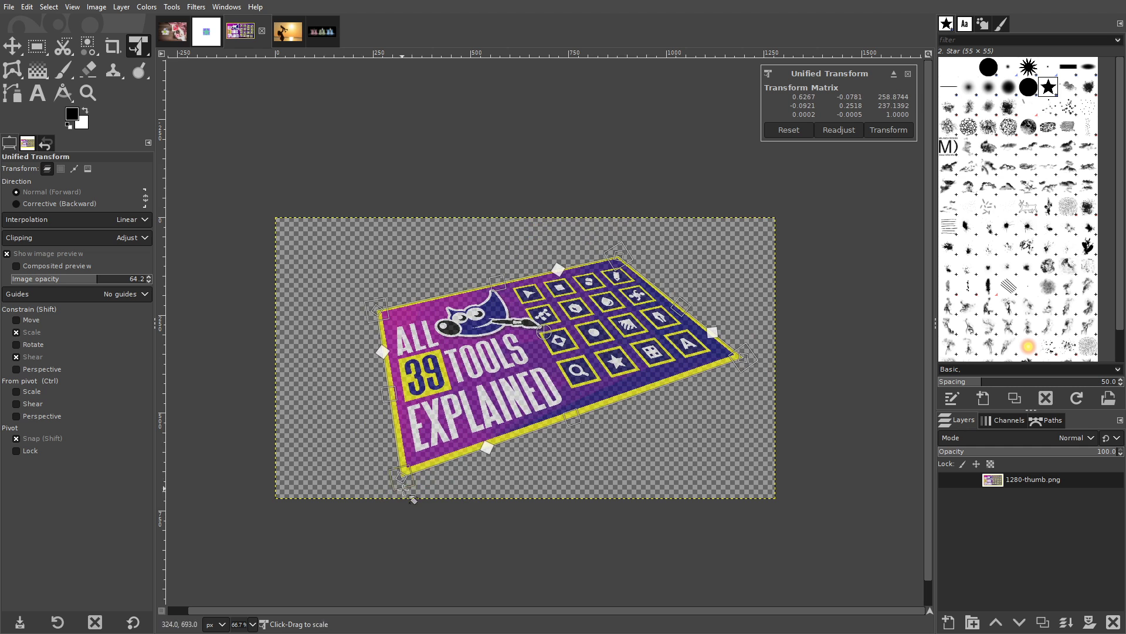
pyautogui.click(789, 130)
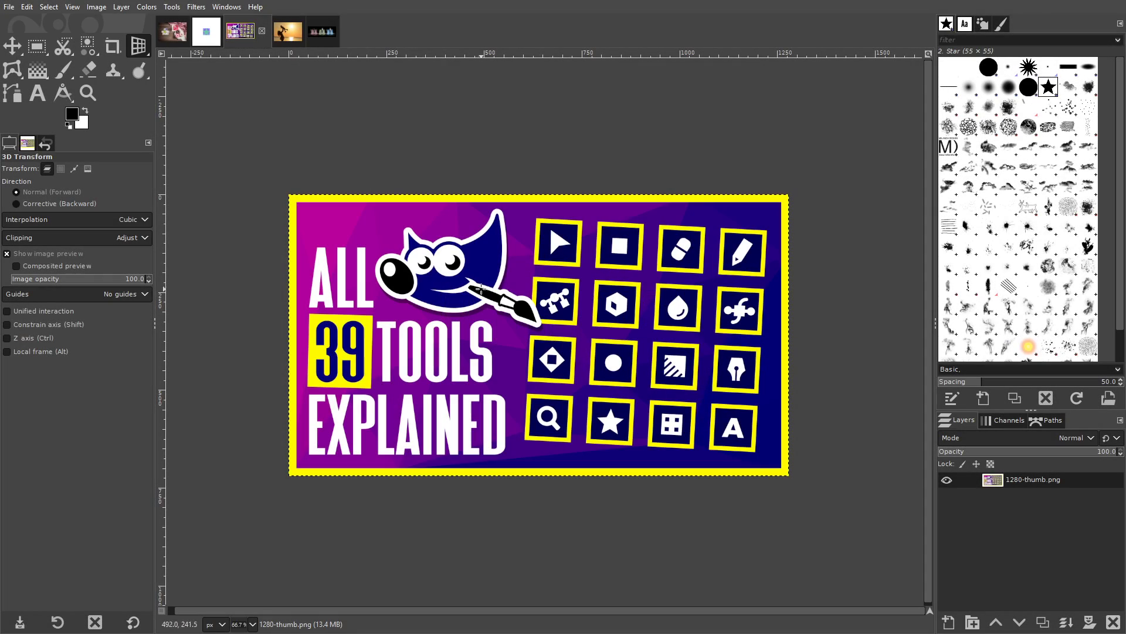
# - Try rotating the 1280-thumb.png layer with 3D Transform to about X 22°, Y -8°, Z -41°, and again with the Z axis option enabled
pyautogui.moveTo(434, 301); pyautogui.dragTo(720, 472)
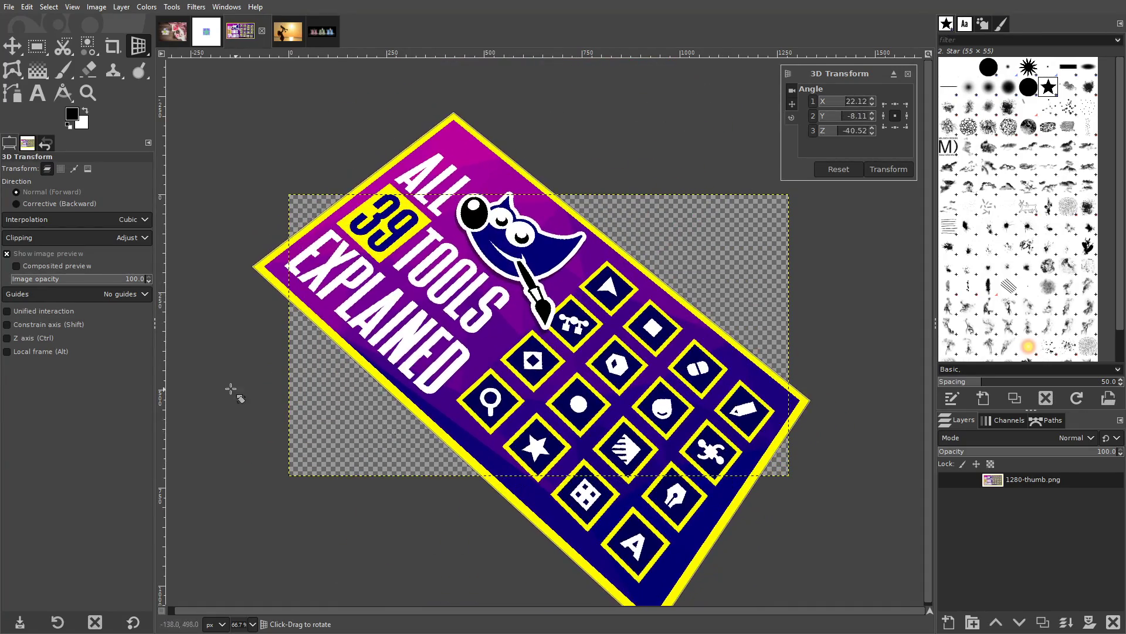
pyautogui.click(12, 340)
pyautogui.moveTo(646, 493); pyautogui.dragTo(703, 452)
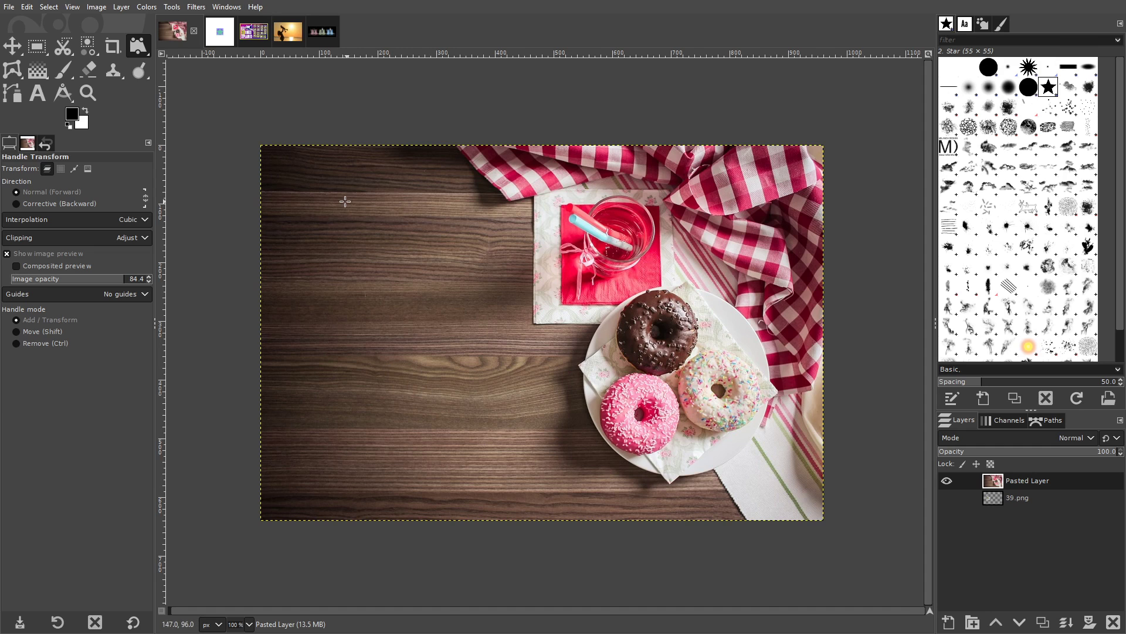
# - Place Handle Transform handles on the donut photo layer and move them to rotate, scale and distort the photo
pyautogui.click(362, 214)
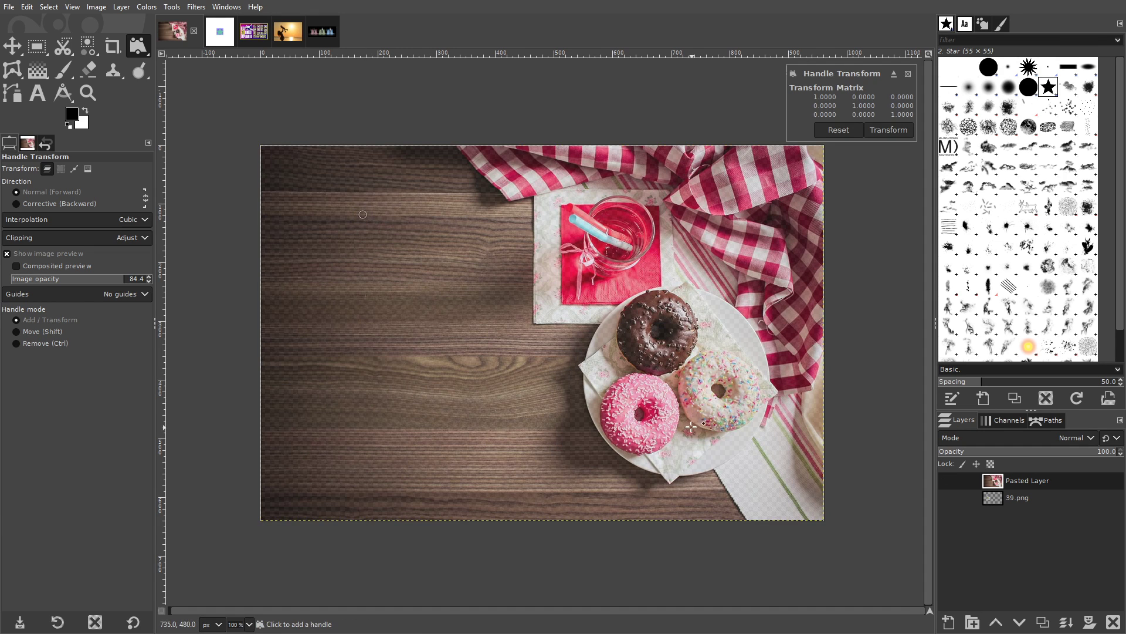
pyautogui.moveTo(661, 418)
pyautogui.mouseDown()
pyautogui.moveTo(543, 440)
pyautogui.moveTo(692, 429)
pyautogui.moveTo(415, 252)
pyautogui.moveTo(469, 459)
pyautogui.moveTo(666, 439)
pyautogui.mouseUp()
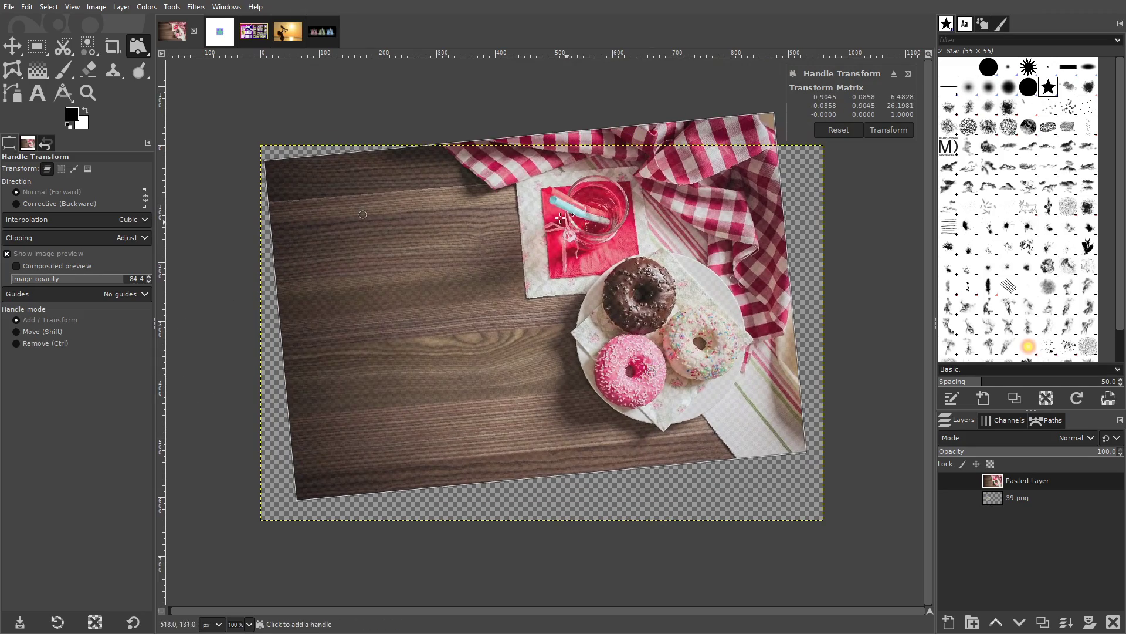
pyautogui.moveTo(599, 236)
pyautogui.mouseDown()
pyautogui.moveTo(538, 241)
pyautogui.moveTo(752, 249)
pyautogui.moveTo(602, 244)
pyautogui.moveTo(622, 228)
pyautogui.moveTo(610, 241)
pyautogui.moveTo(619, 248)
pyautogui.mouseUp()
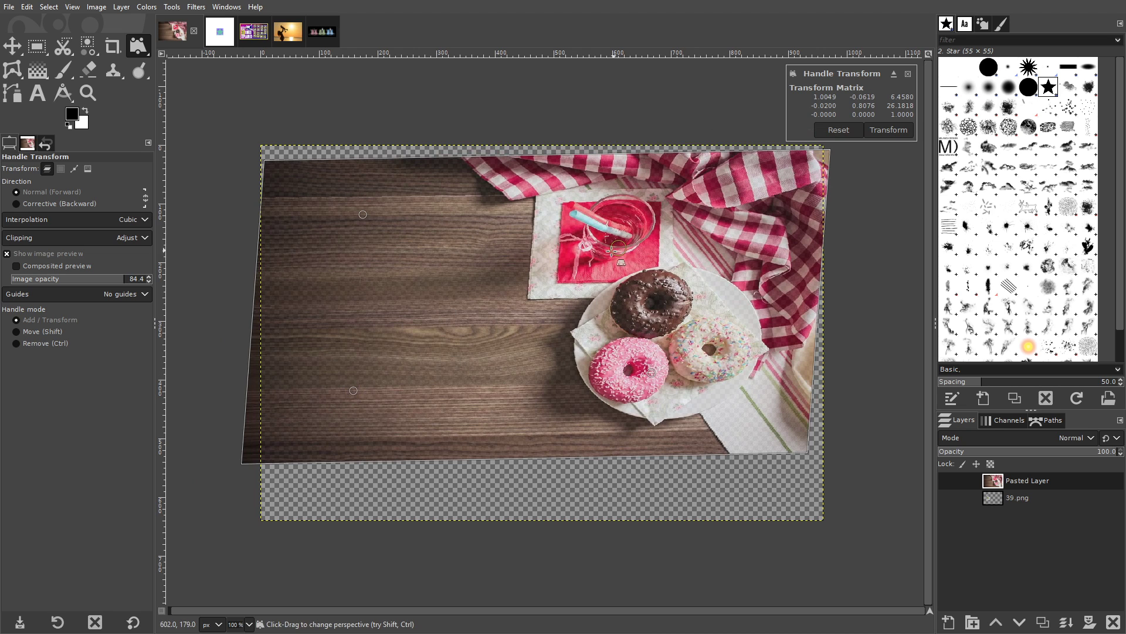
pyautogui.moveTo(618, 247); pyautogui.dragTo(584, 260)
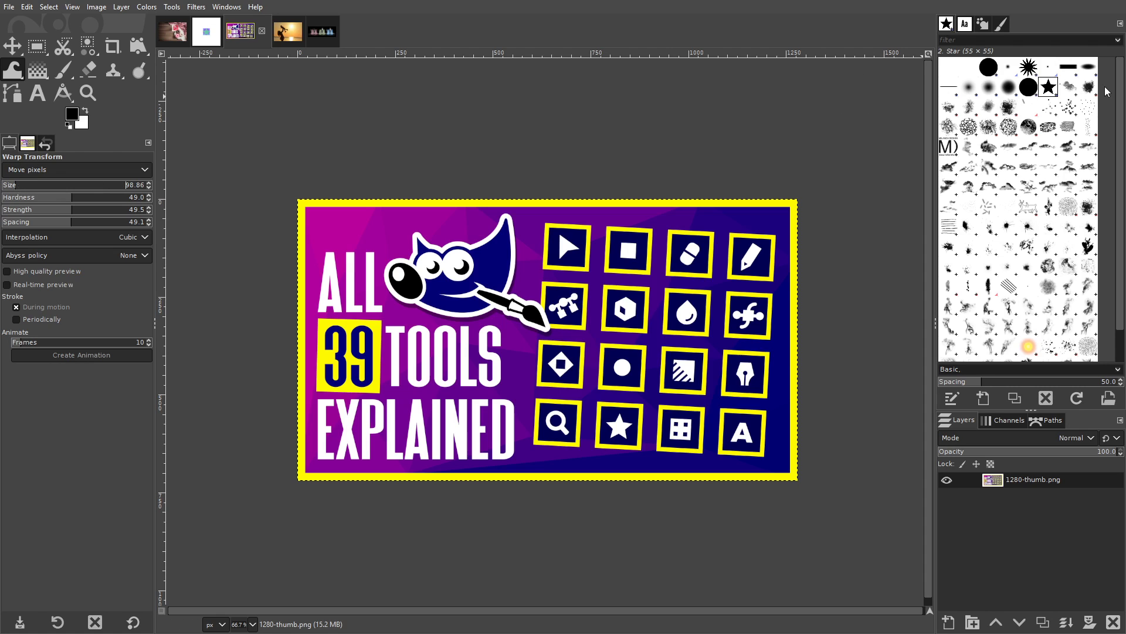
# - Choose the 2. Hardness 075 brush, try warping the mascot and upper icons with Move pixels, and set the warp mode to Grow area
pyautogui.click(1008, 89)
pyautogui.moveTo(624, 282)
pyautogui.mouseDown()
pyautogui.moveTo(529, 267)
pyautogui.moveTo(444, 306)
pyautogui.moveTo(419, 368)
pyautogui.moveTo(489, 301)
pyautogui.moveTo(400, 330)
pyautogui.moveTo(386, 287)
pyautogui.moveTo(494, 257)
pyautogui.moveTo(367, 307)
pyautogui.moveTo(464, 275)
pyautogui.moveTo(444, 331)
pyautogui.mouseUp()
pyautogui.scroll(2, 542, 255)
pyautogui.moveTo(871, 393)
pyautogui.mouseDown()
pyautogui.moveTo(538, 357)
pyautogui.moveTo(231, 332)
pyautogui.mouseUp()
pyautogui.scroll(-2, 472, 419)
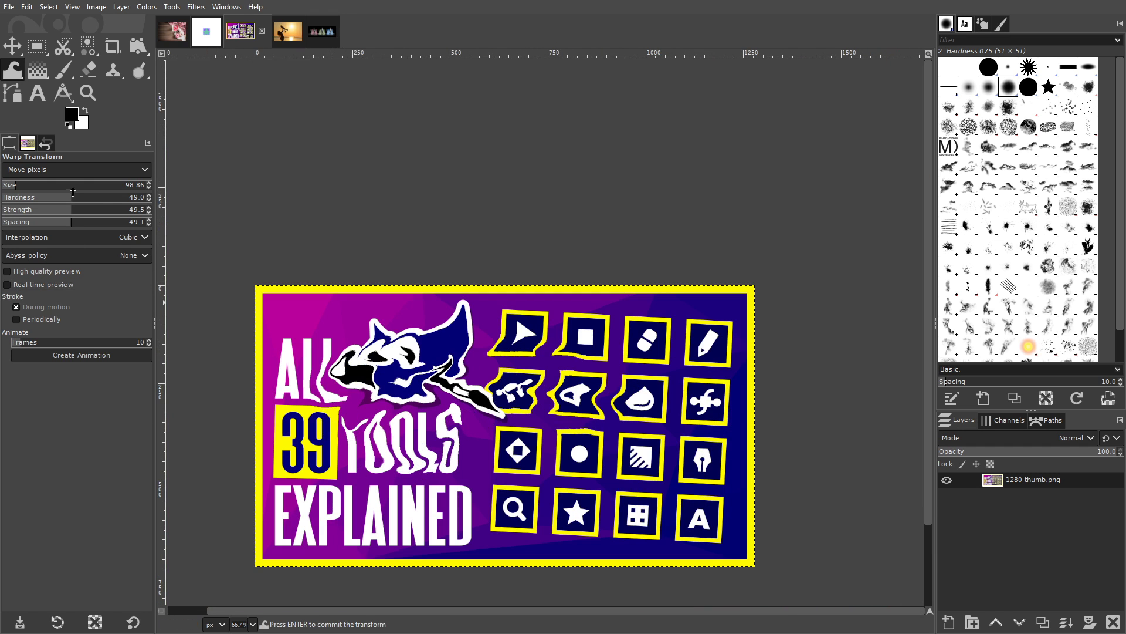
pyautogui.click(82, 172)
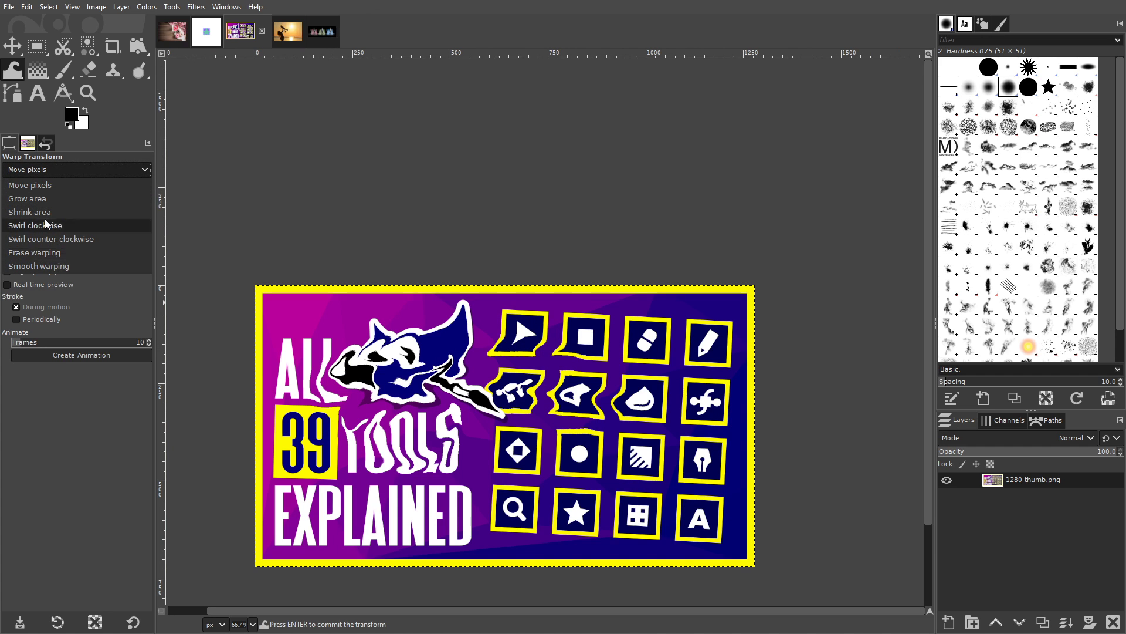
pyautogui.click(38, 198)
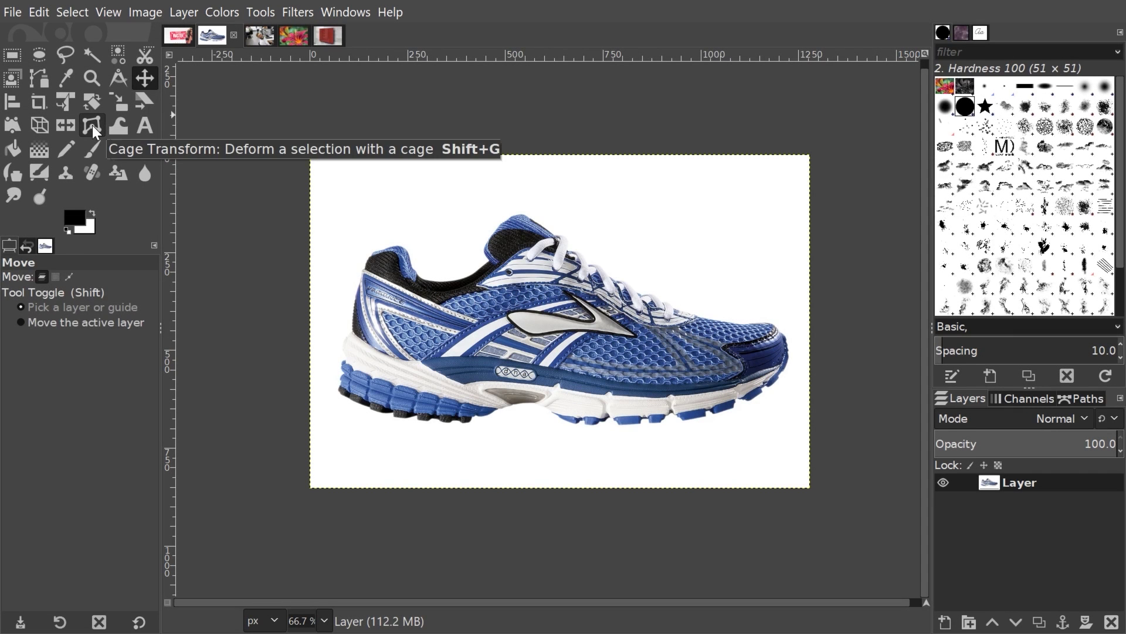
# - Draw a Cage Transform outline of points all around the blue running shoe
pyautogui.click(93, 124)
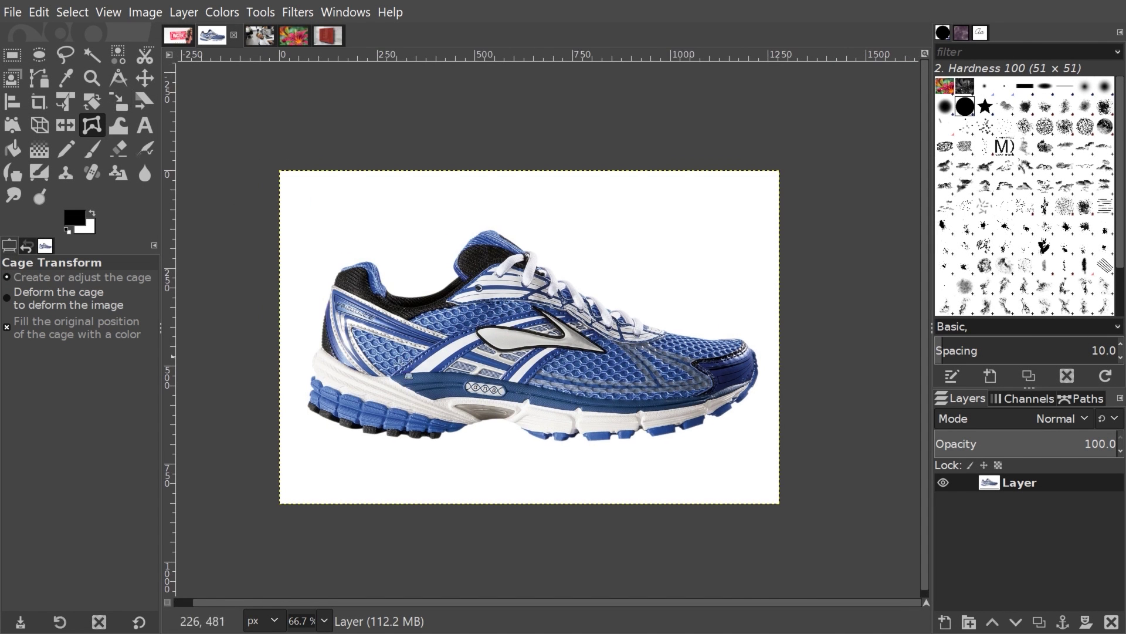
pyautogui.click(371, 213)
pyautogui.click(335, 265)
pyautogui.click(314, 359)
pyautogui.click(368, 430)
pyautogui.click(570, 426)
pyautogui.click(747, 418)
pyautogui.click(793, 370)
pyautogui.click(782, 289)
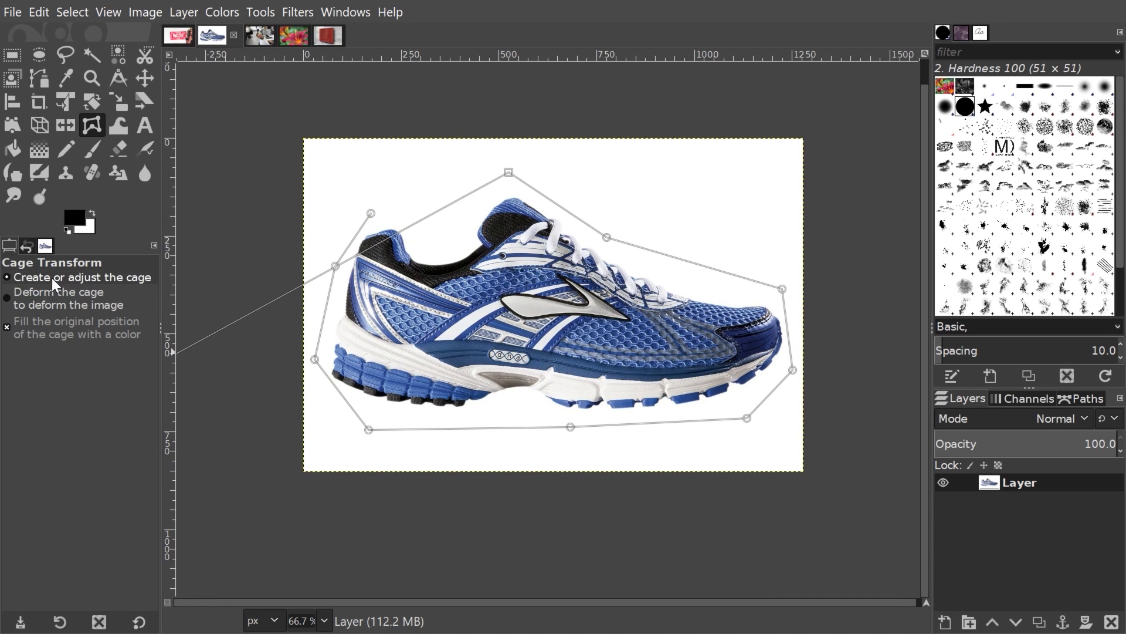
# - Set the cage to deform the image, move its lower-left point up into the shoe, and fill the original position with a color
pyautogui.click(68, 296)
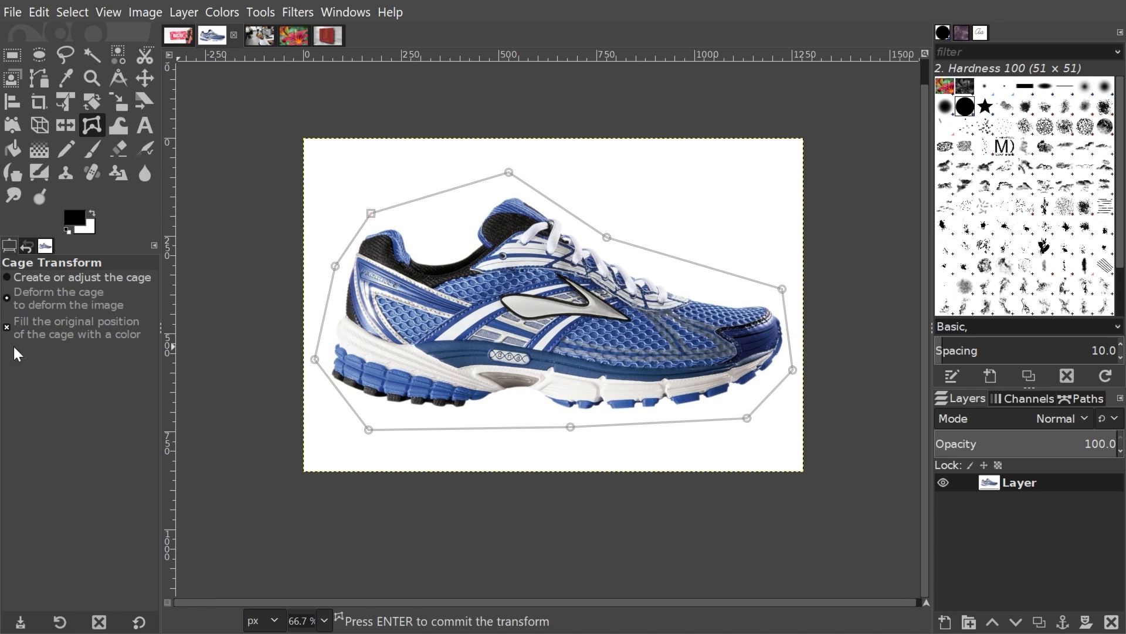
pyautogui.moveTo(368, 430); pyautogui.dragTo(434, 327)
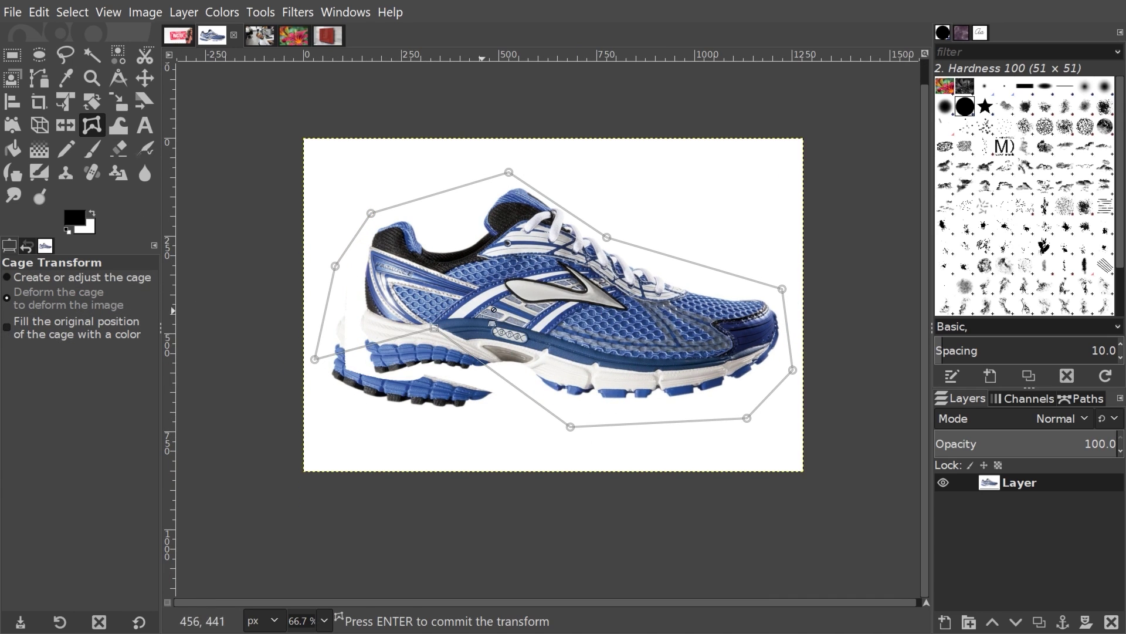
pyautogui.click(9, 337)
# - Bend the running shoe by moving the cage points along its sole, top and heel, and apply the cage transform
pyautogui.moveTo(570, 427); pyautogui.dragTo(580, 332)
pyautogui.moveTo(747, 418); pyautogui.dragTo(585, 444)
pyautogui.moveTo(606, 237); pyautogui.dragTo(708, 166)
pyautogui.moveTo(508, 172); pyautogui.dragTo(509, 252)
pyautogui.moveTo(371, 213); pyautogui.dragTo(328, 165)
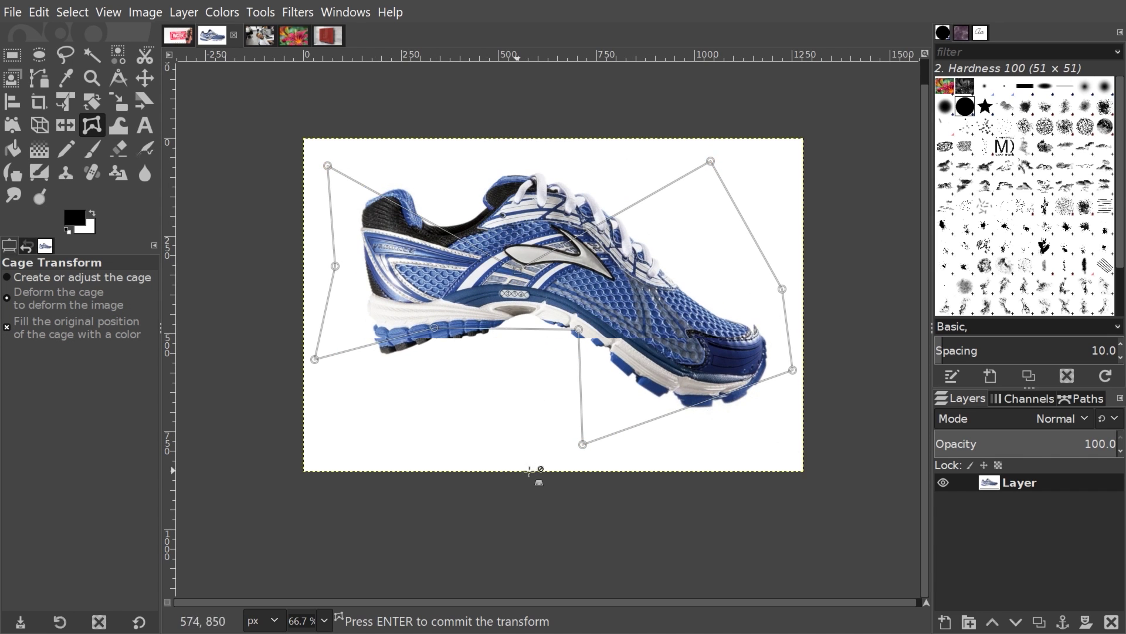
pyautogui.moveTo(490, 329); pyautogui.dragTo(474, 358)
pyautogui.press('Return')
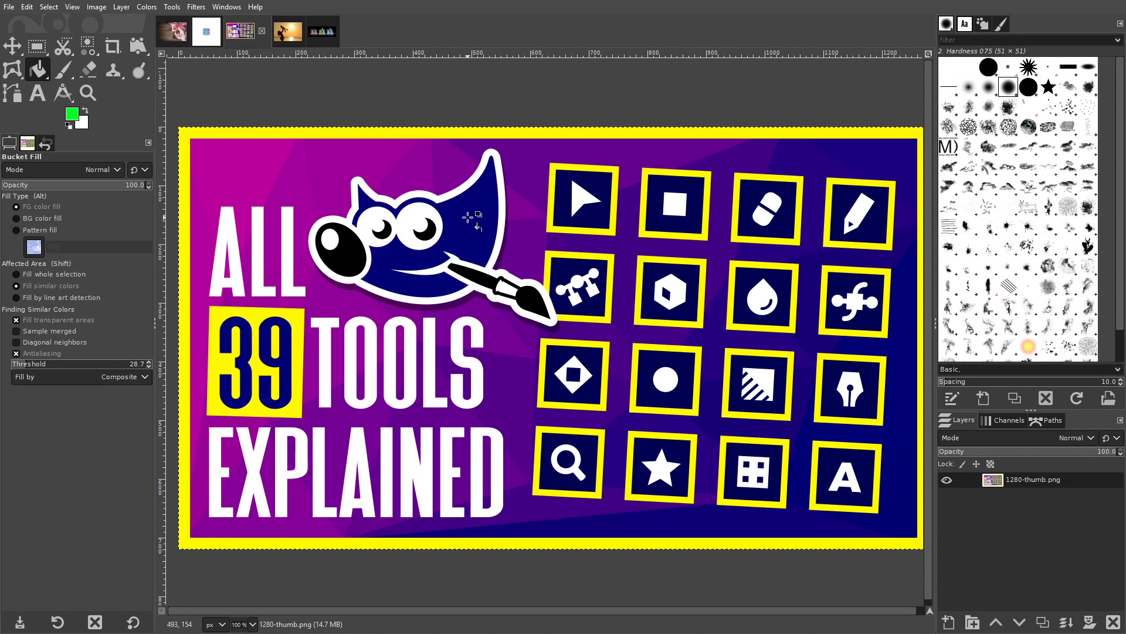
# - Try bucket-filling the mascot's blue body with the green foreground color, and undo the fill
pyautogui.click(466, 219)
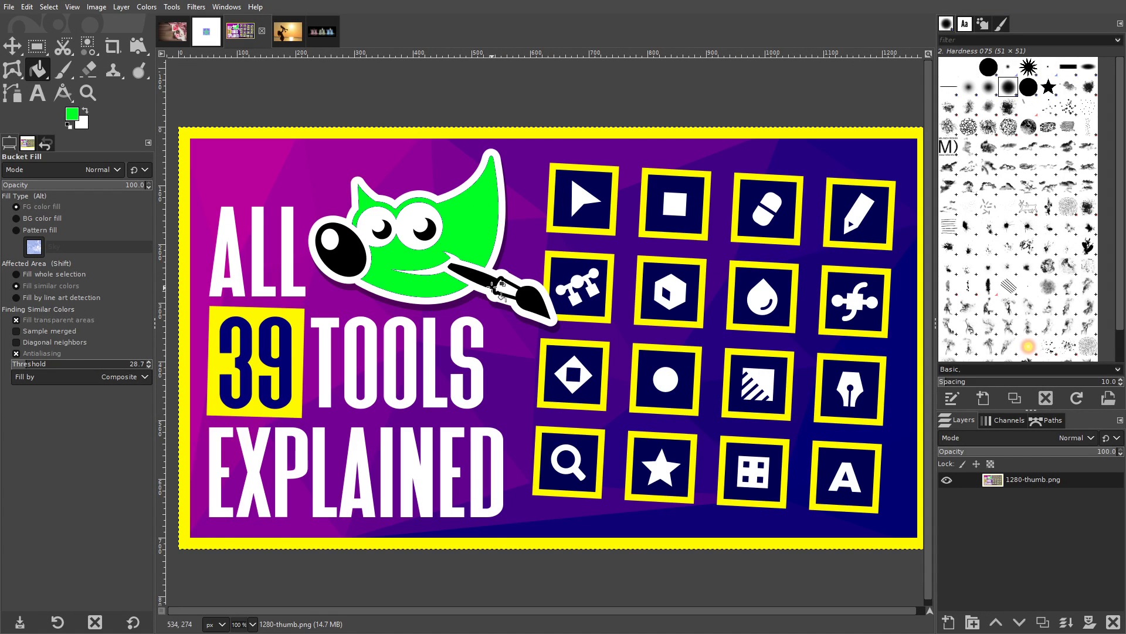
pyautogui.hotkey('ctrl', 'z')
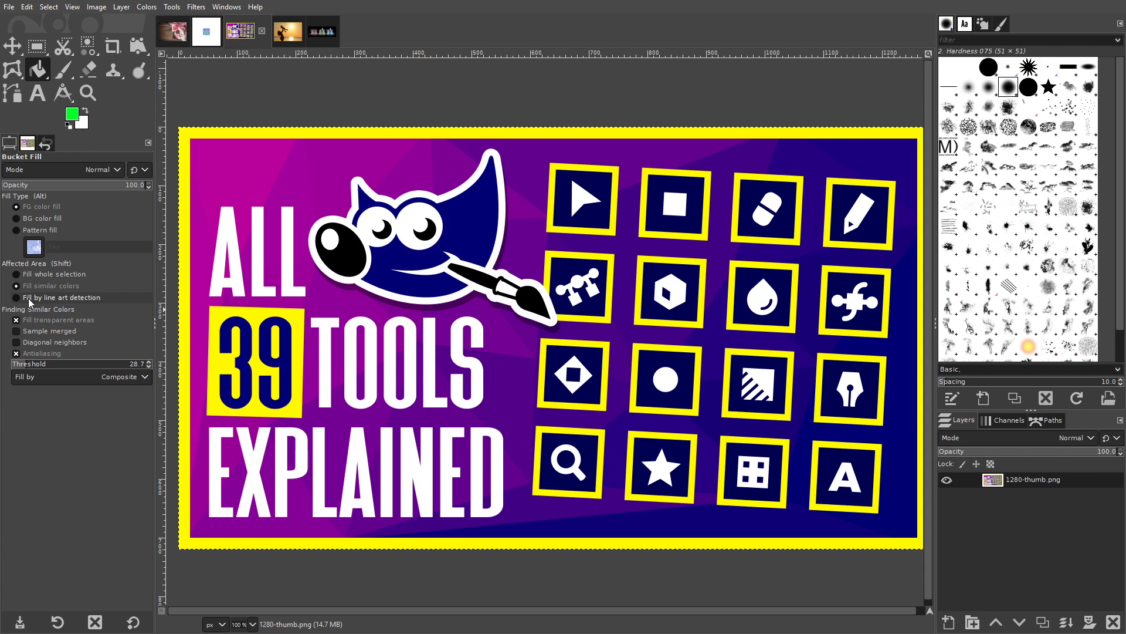
# - Try Fill whole selection on the 1280-thumb.png layer with foreground green and with background white, undoing each fill
pyautogui.click(35, 274)
pyautogui.click(569, 228)
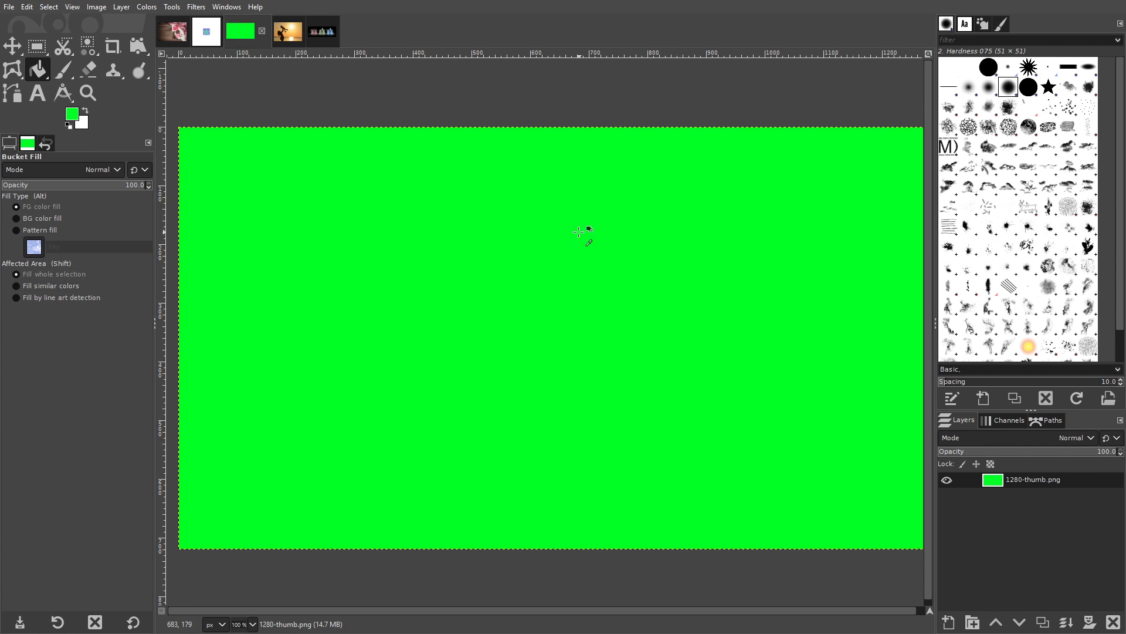
pyautogui.hotkey('ctrl', 'z')
pyautogui.keyDown('alt'); pyautogui.click(474, 213); pyautogui.keyUp('alt')
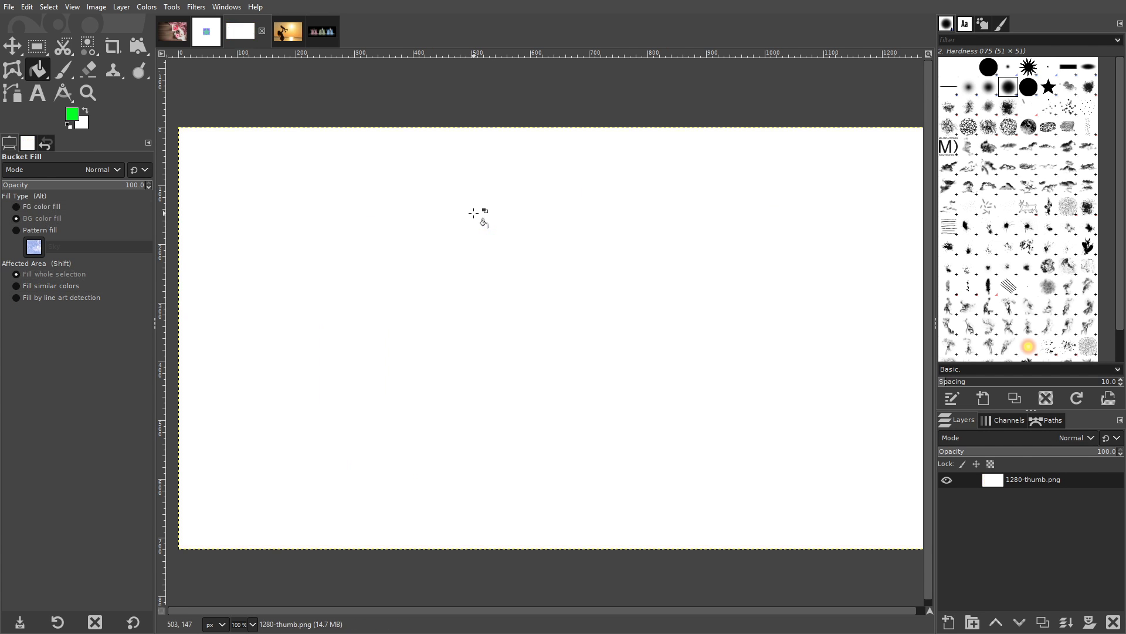
pyautogui.hotkey('ctrl', 'z')
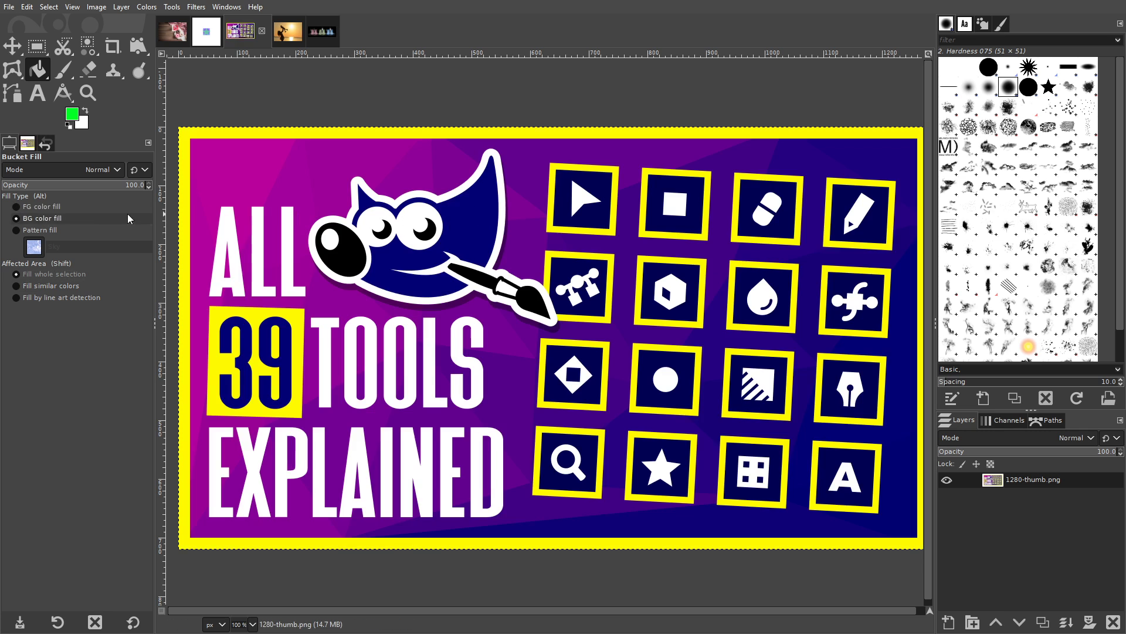
# - Restore FG color fill and Fill similar colors, try filling the mascot's body green again, and undo it
pyautogui.click(37, 207)
pyautogui.click(47, 285)
pyautogui.click(513, 233)
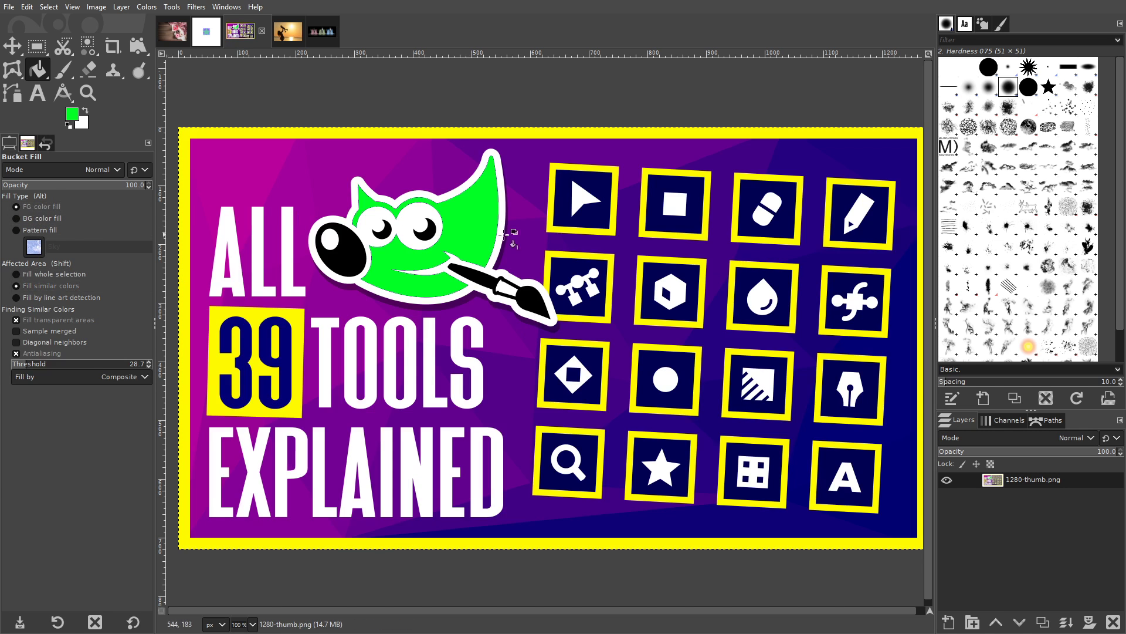
pyautogui.hotkey('ctrl', 'z')
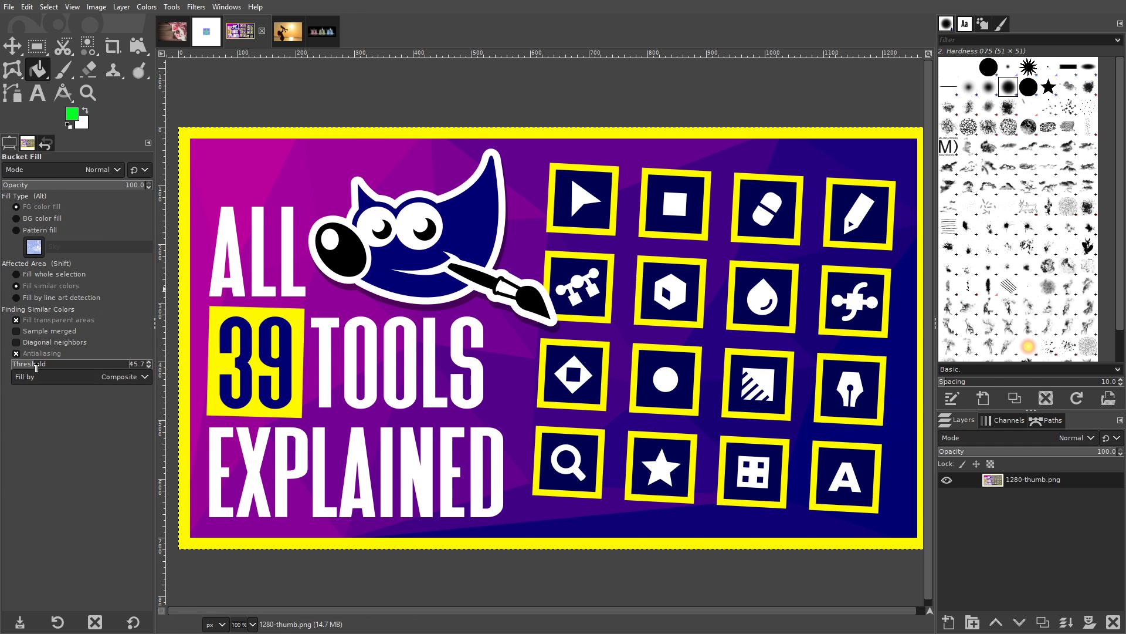
# - Try bucket-filling the purple background between the mascot and the tool icons with the green foreground color
pyautogui.click(538, 161)
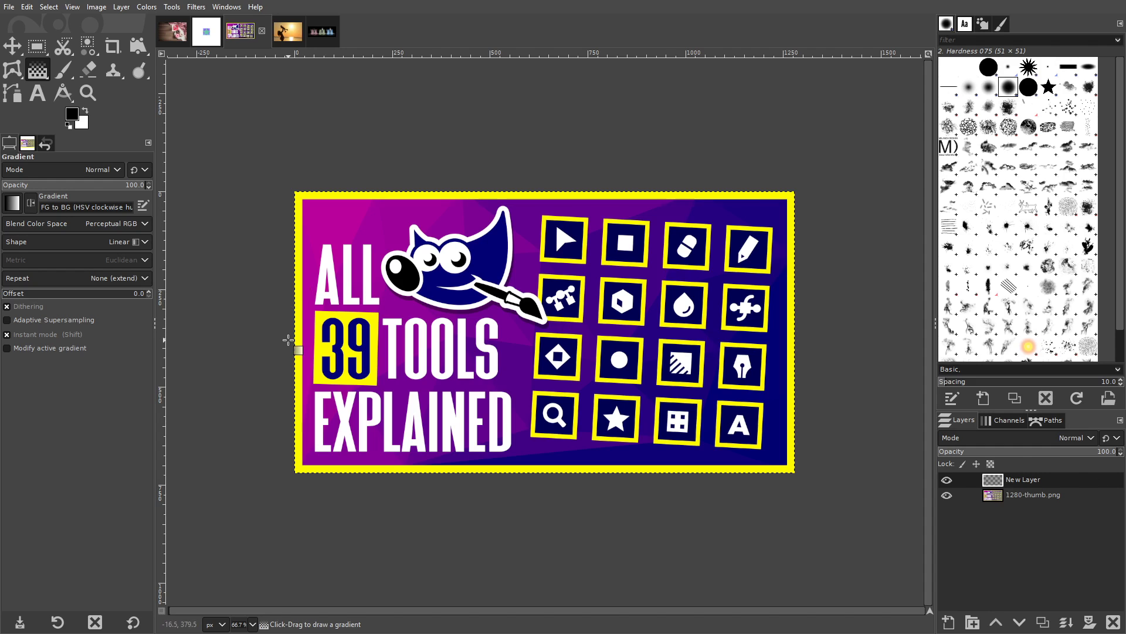
# - Try a linear FG to BG gradient across the thumbnail on the new layer, and look through the gradient presets and shape options
pyautogui.moveTo(289, 340); pyautogui.dragTo(811, 271)
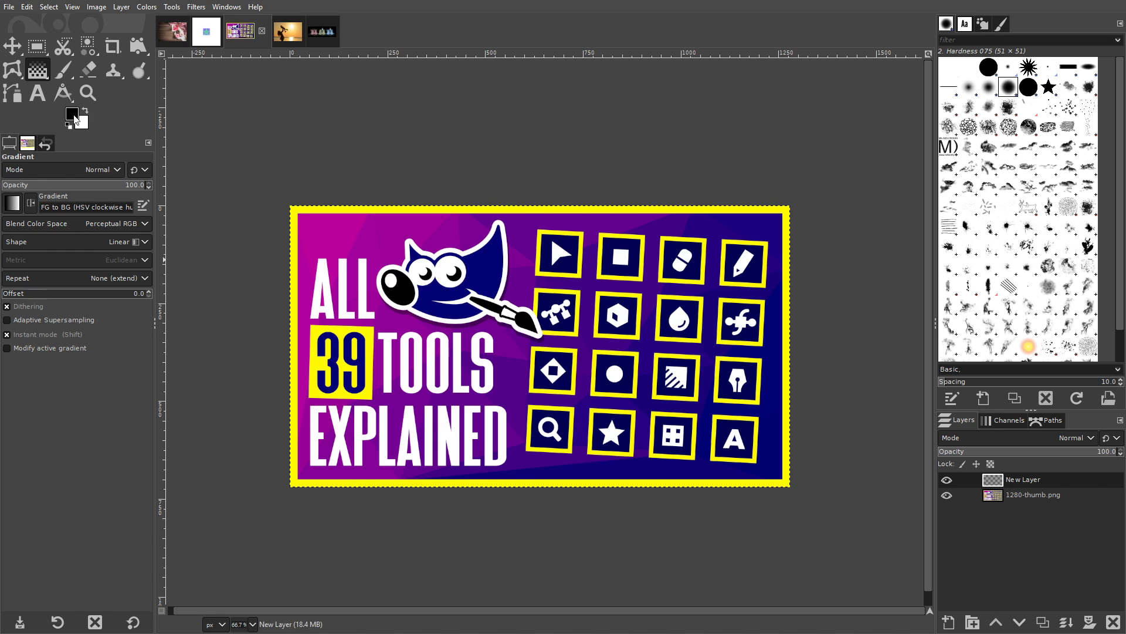
pyautogui.click(13, 204)
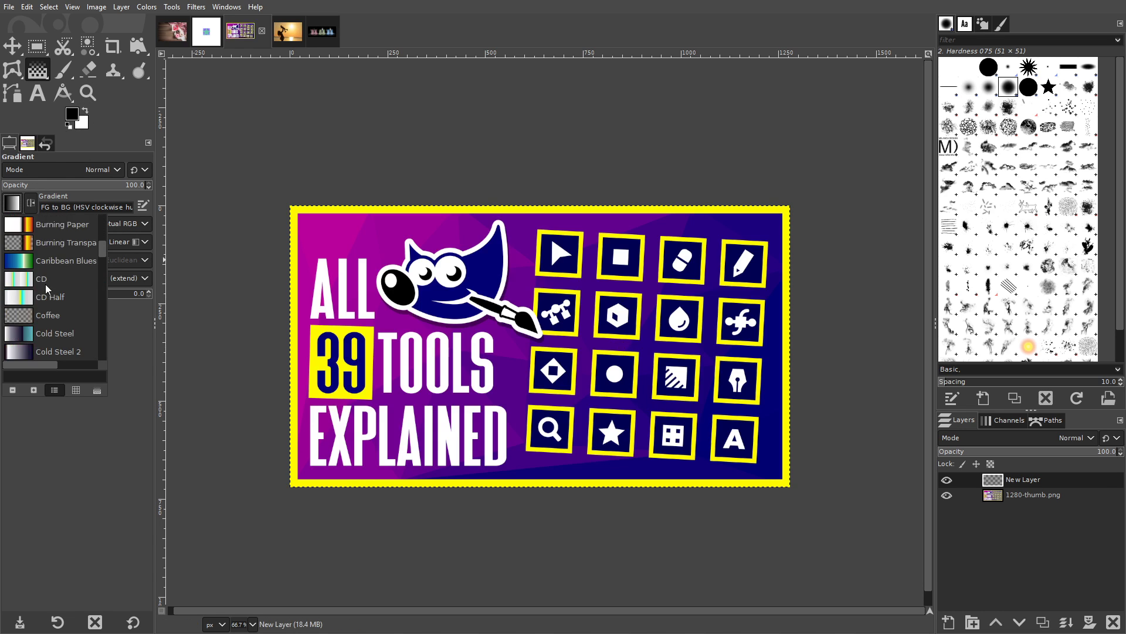
pyautogui.click(143, 362)
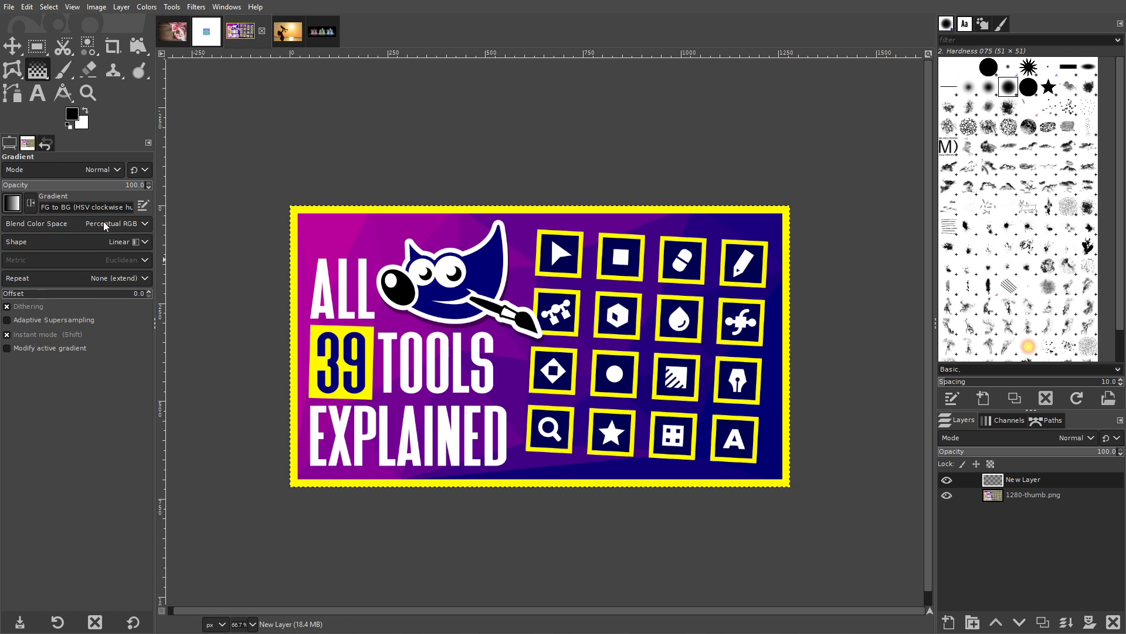
pyautogui.click(122, 242)
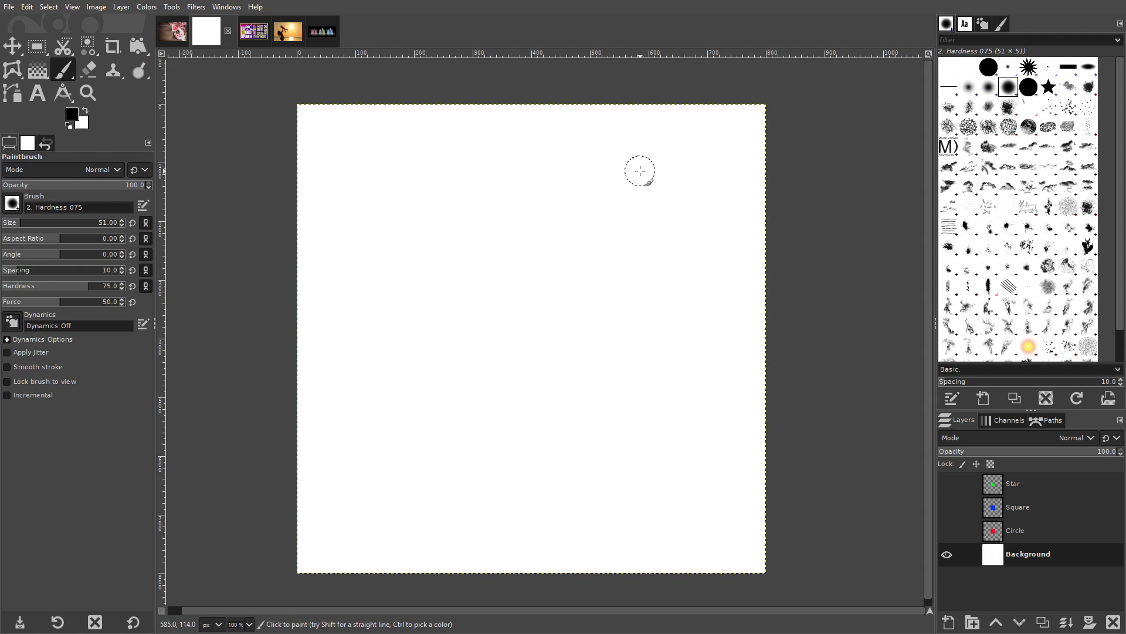
# - Try Paintbrush strokes with the 2. Hardness 075 brush in black and in a newly chosen red foreground color, undoing each
pyautogui.moveTo(640, 171)
pyautogui.mouseDown()
pyautogui.moveTo(538, 154)
pyautogui.moveTo(478, 257)
pyautogui.moveTo(611, 445)
pyautogui.moveTo(437, 408)
pyautogui.moveTo(620, 299)
pyautogui.moveTo(559, 241)
pyautogui.moveTo(658, 391)
pyautogui.moveTo(522, 439)
pyautogui.mouseUp()
pyautogui.hotkey('ctrl', 'z')
pyautogui.click(72, 114)
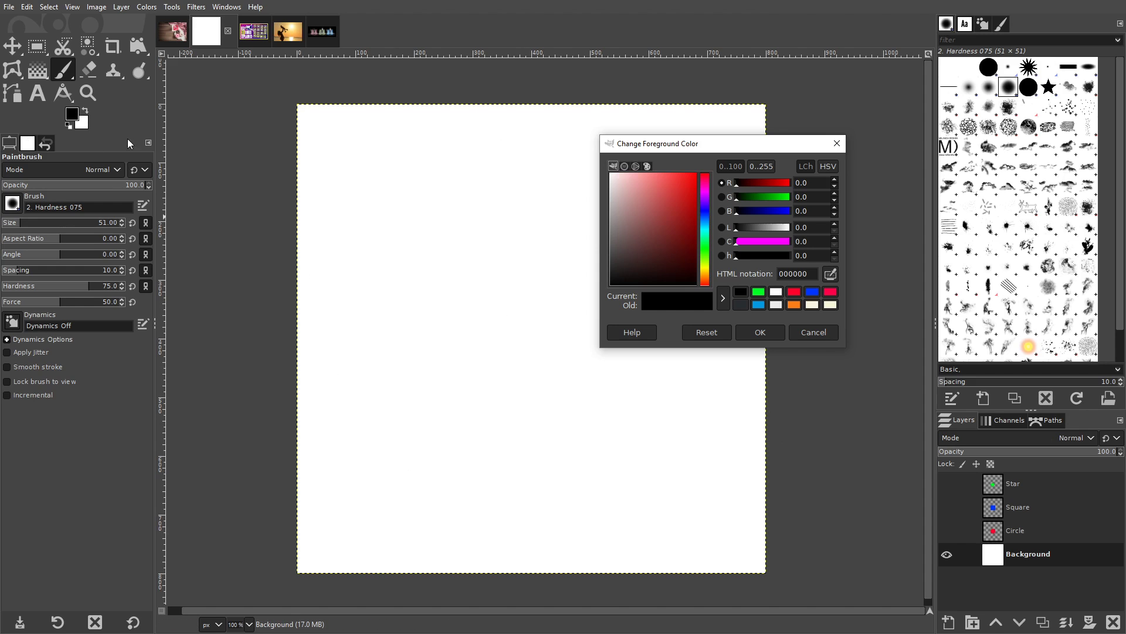
pyautogui.moveTo(648, 241); pyautogui.dragTo(707, 137)
pyautogui.click(759, 332)
pyautogui.moveTo(577, 238)
pyautogui.mouseDown()
pyautogui.moveTo(576, 353)
pyautogui.moveTo(472, 403)
pyautogui.mouseUp()
pyautogui.hotkey('ctrl', 'z')
# - Choose the 2. Star brush, stamp one red star on the blank canvas, and try a star trail beside it, undoing the trail
pyautogui.click(1048, 87)
pyautogui.click(520, 229)
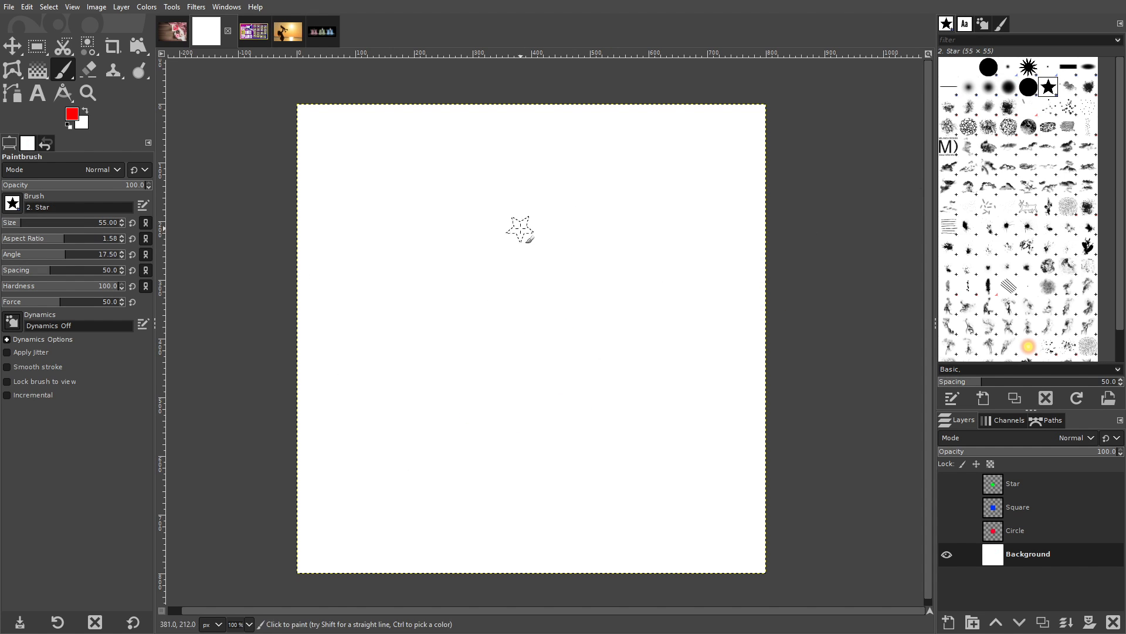
pyautogui.moveTo(565, 288)
pyautogui.mouseDown()
pyautogui.moveTo(415, 332)
pyautogui.moveTo(596, 243)
pyautogui.moveTo(657, 228)
pyautogui.mouseUp()
pyautogui.hotkey('ctrl', 'z')
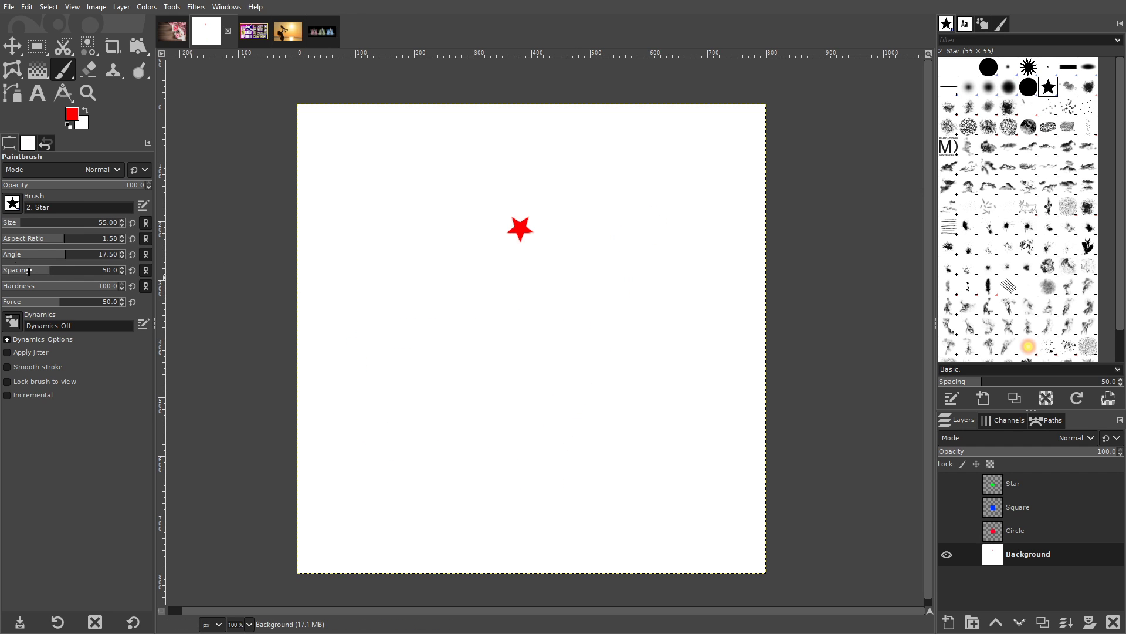
# - Try two more sweeping strokes with the star brush, adjusting the brush options between them, and undo both strokes
pyautogui.moveTo(371, 269)
pyautogui.mouseDown()
pyautogui.moveTo(428, 332)
pyautogui.moveTo(576, 392)
pyautogui.moveTo(545, 260)
pyautogui.moveTo(538, 478)
pyautogui.mouseUp()
pyautogui.hotkey('ctrl', 'z')
pyautogui.click(54, 294)
pyautogui.moveTo(417, 324)
pyautogui.mouseDown()
pyautogui.moveTo(545, 416)
pyautogui.moveTo(622, 257)
pyautogui.moveTo(550, 301)
pyautogui.moveTo(650, 460)
pyautogui.mouseUp()
pyautogui.hotkey('ctrl', 'z')
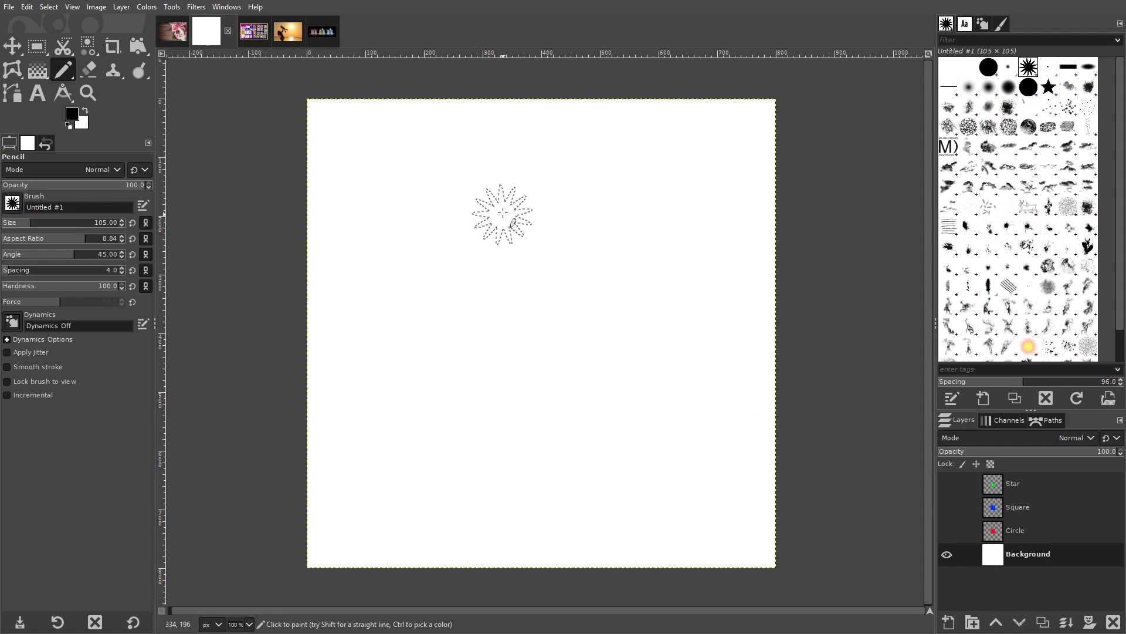
# - Stamp one black burst and paint two thick winding strokes with the Pencil tool and the Untitled #1 brush
pyautogui.click(411, 177)
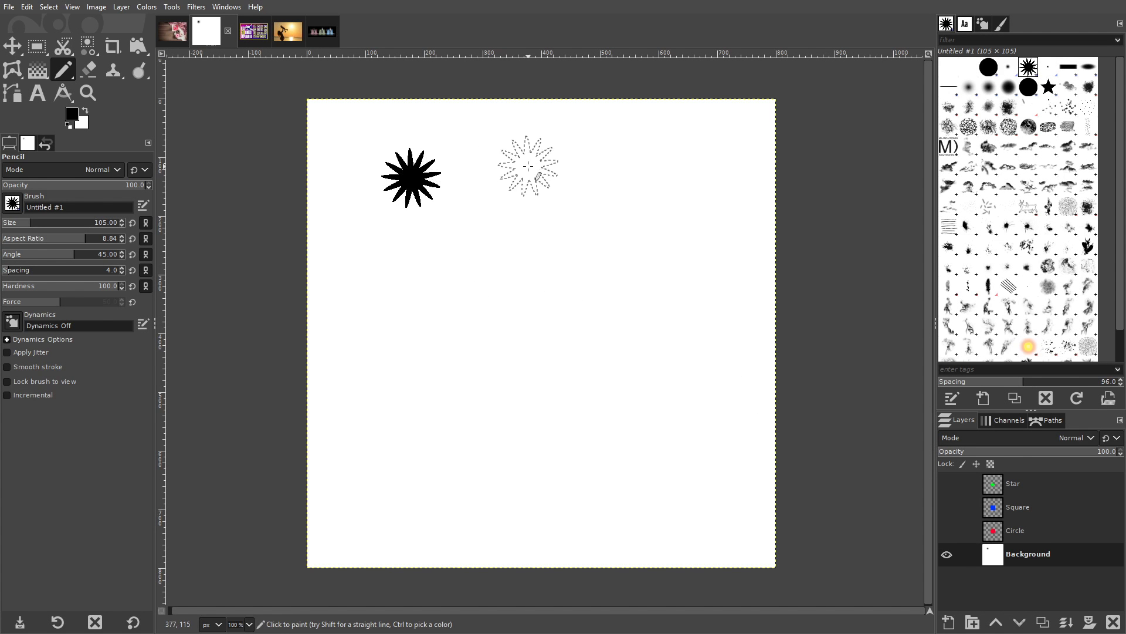
pyautogui.moveTo(523, 167)
pyautogui.mouseDown()
pyautogui.moveTo(405, 381)
pyautogui.moveTo(583, 302)
pyautogui.moveTo(642, 422)
pyautogui.mouseUp()
pyautogui.moveTo(687, 192)
pyautogui.mouseDown()
pyautogui.moveTo(616, 209)
pyautogui.moveTo(709, 317)
pyautogui.mouseUp()
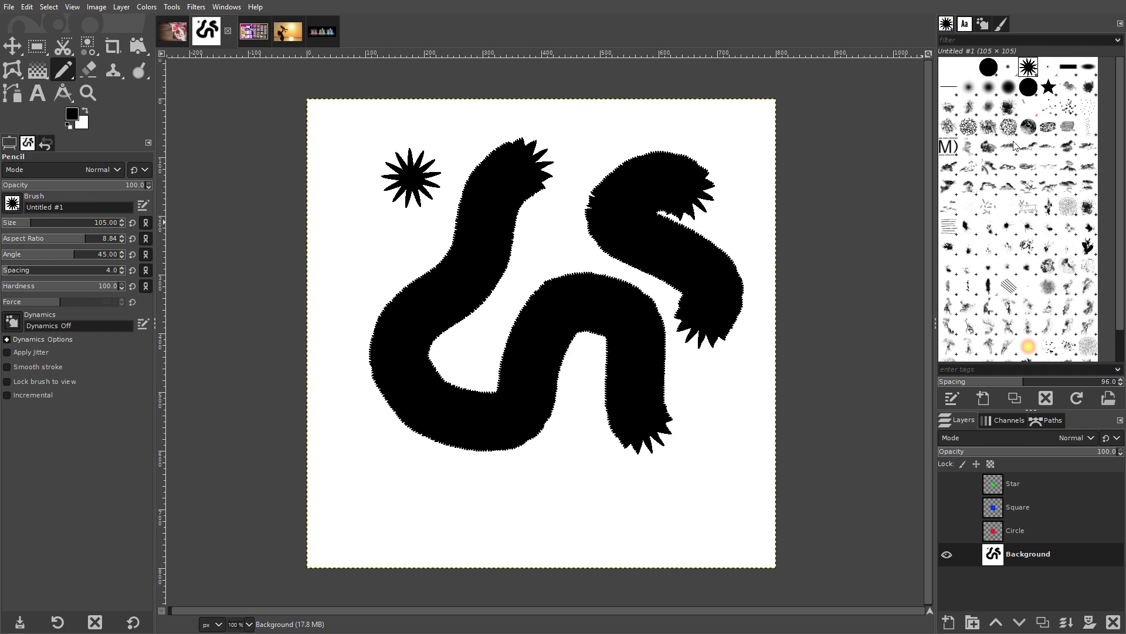
# - Paint a black 2. Star pencil trail down the canvas's right side and along its lower part, and inspect its edges up close
pyautogui.click(1048, 88)
pyautogui.moveTo(759, 134)
pyautogui.mouseDown()
pyautogui.moveTo(758, 440)
pyautogui.moveTo(552, 513)
pyautogui.mouseUp()
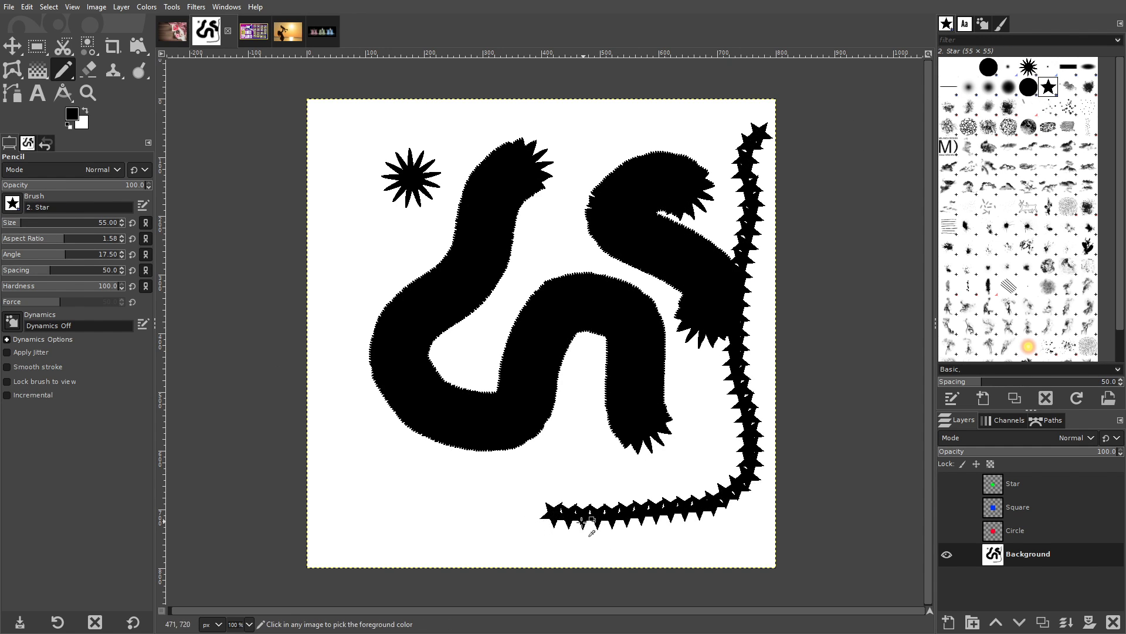
pyautogui.scroll(6, 584, 538)
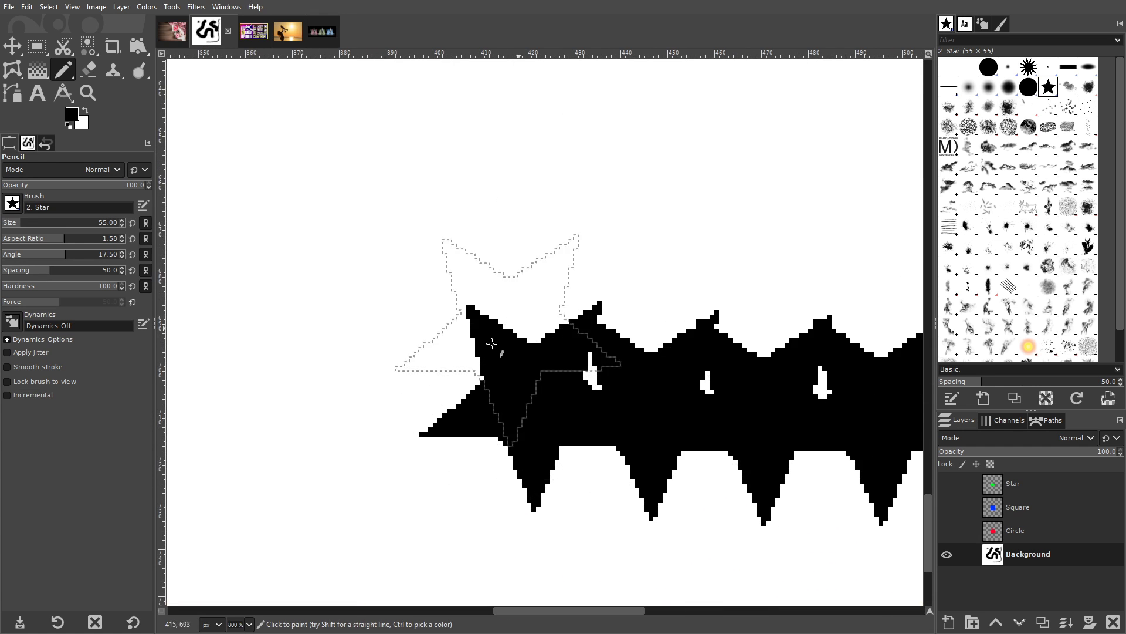
pyautogui.moveTo(750, 400)
pyautogui.mouseDown()
pyautogui.moveTo(659, 392)
pyautogui.moveTo(517, 410)
pyautogui.mouseUp()
pyautogui.scroll(-4, 518, 410)
# - Paint more pencil marks, switch to the 2. Hardness 025 brush, and paint another stroke to inspect its edges up close
pyautogui.moveTo(606, 371); pyautogui.dragTo(699, 430)
pyautogui.click(534, 406)
pyautogui.click(969, 86)
pyautogui.scroll(2, 378, 418)
pyautogui.moveTo(355, 402)
pyautogui.mouseDown()
pyautogui.moveTo(354, 438)
pyautogui.moveTo(483, 433)
pyautogui.moveTo(528, 490)
pyautogui.mouseUp()
pyautogui.scroll(-2, 527, 490)
pyautogui.scroll(-1, 599, 440)
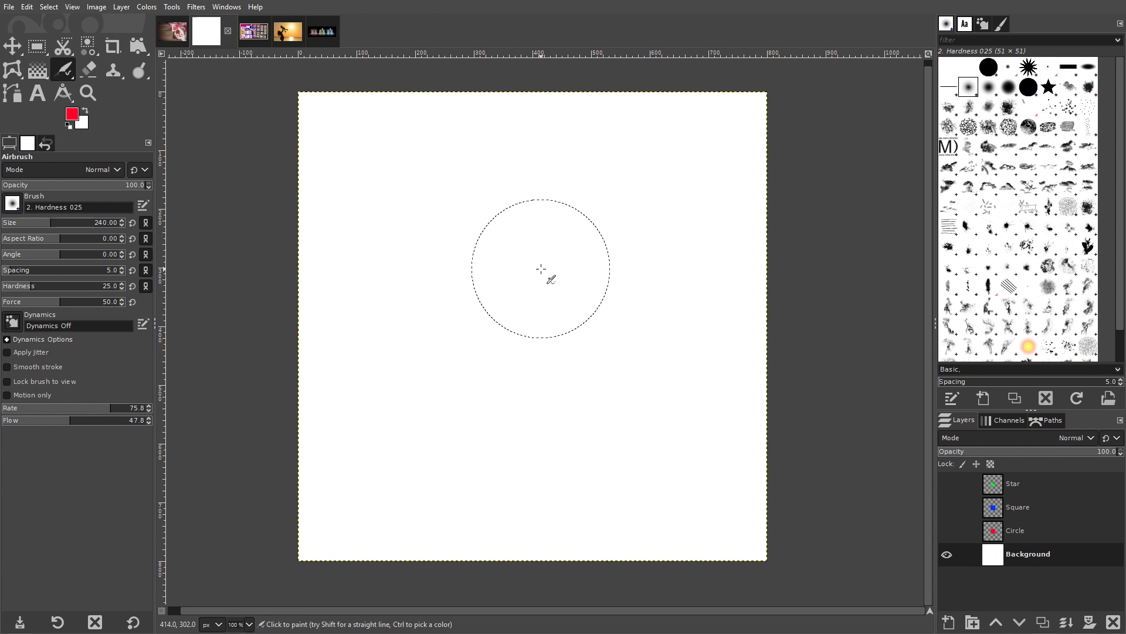
# - Airbrush three red dabs of different strengths with the 2. Hardness 025 brush at size 240
pyautogui.click(541, 269)
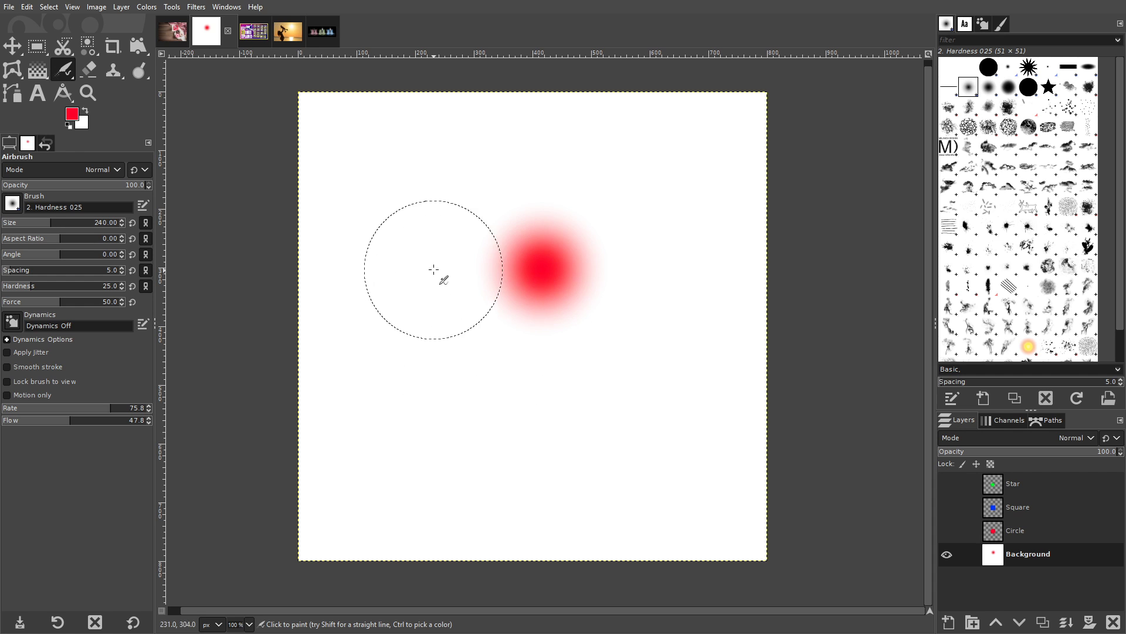
pyautogui.click(427, 226)
pyautogui.click(430, 316)
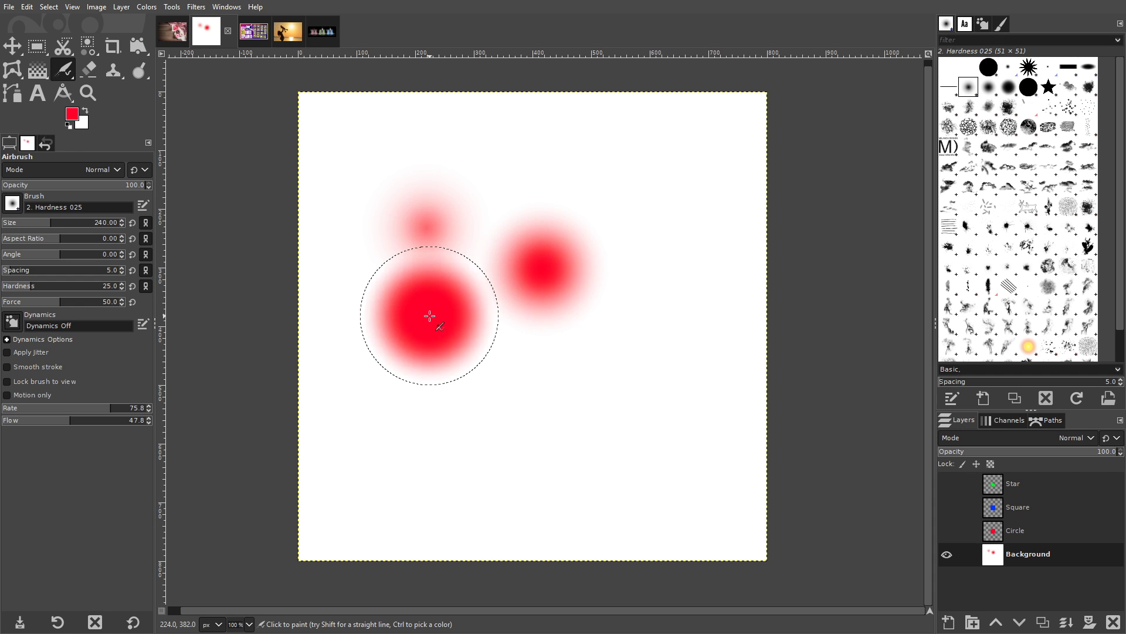
# - Try a sweeping airbrush stroke, undo it together with the three dabs, and airbrush a new red stroke down the canvas
pyautogui.moveTo(515, 332)
pyautogui.mouseDown()
pyautogui.moveTo(579, 445)
pyautogui.moveTo(607, 223)
pyautogui.moveTo(648, 449)
pyautogui.moveTo(551, 446)
pyautogui.moveTo(603, 200)
pyautogui.moveTo(621, 407)
pyautogui.mouseUp()
pyautogui.hotkey('ctrl', 'z')
pyautogui.hotkey('ctrl', 'z')
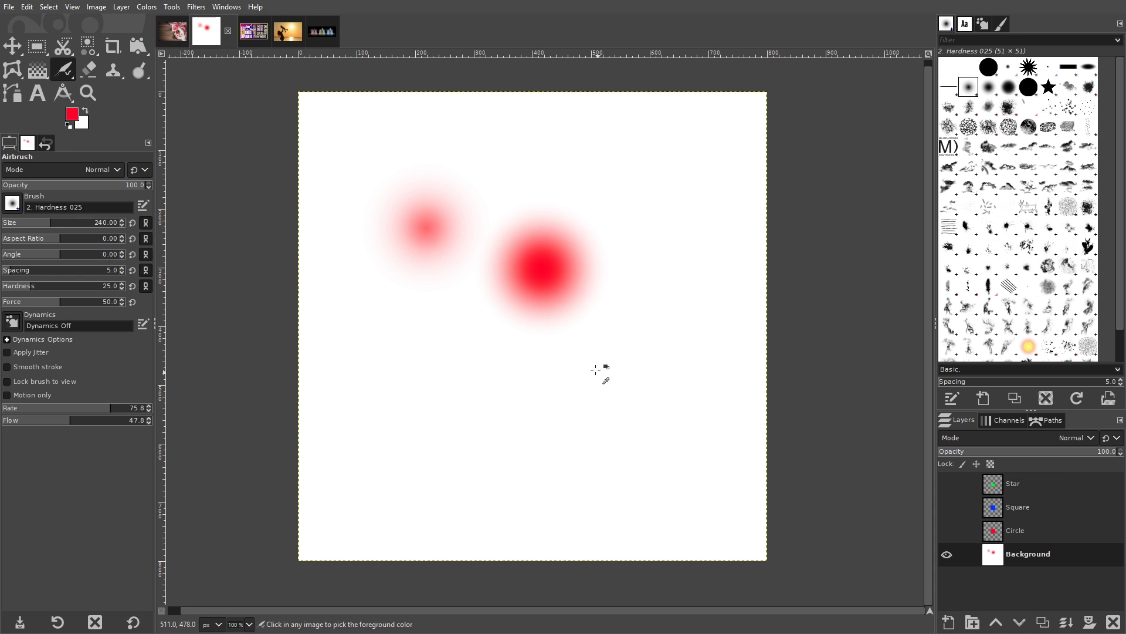
pyautogui.hotkey('ctrl', 'z')
pyautogui.hotkey('ctrl', 'z')
pyautogui.moveTo(528, 182)
pyautogui.mouseDown()
pyautogui.moveTo(465, 221)
pyautogui.moveTo(716, 287)
pyautogui.moveTo(619, 435)
pyautogui.moveTo(568, 403)
pyautogui.moveTo(552, 368)
pyautogui.mouseUp()
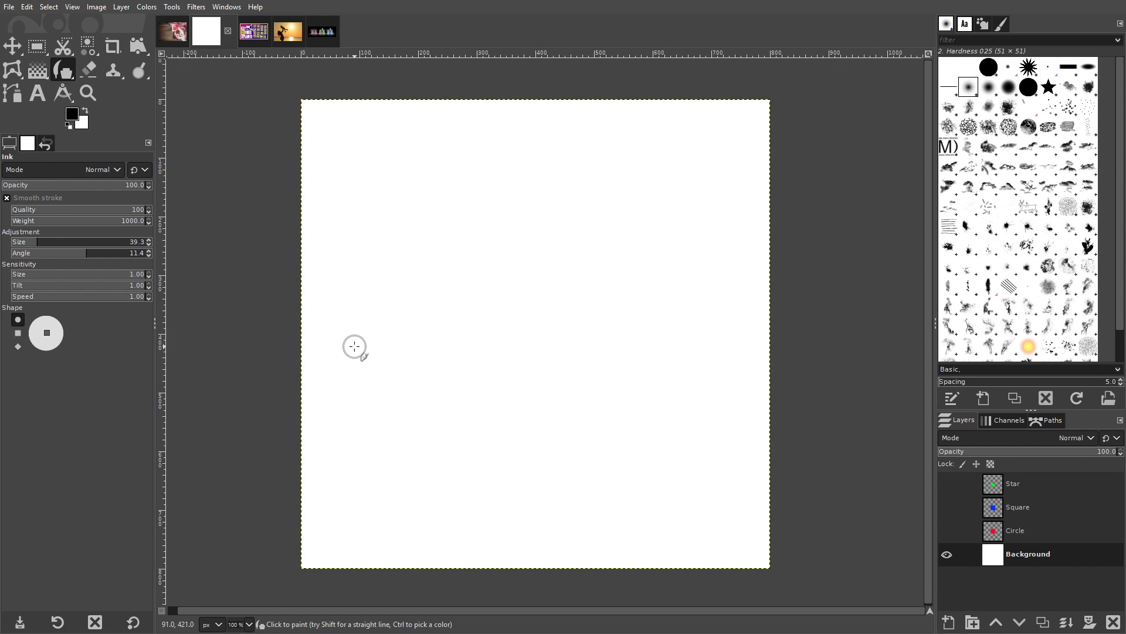
# - Draw several black strokes and scribbles across the blank canvas with the Ink tool, varying the stroke speed
pyautogui.moveTo(419, 320)
pyautogui.mouseDown()
pyautogui.moveTo(535, 309)
pyautogui.moveTo(666, 139)
pyautogui.moveTo(641, 251)
pyautogui.moveTo(669, 288)
pyautogui.mouseUp()
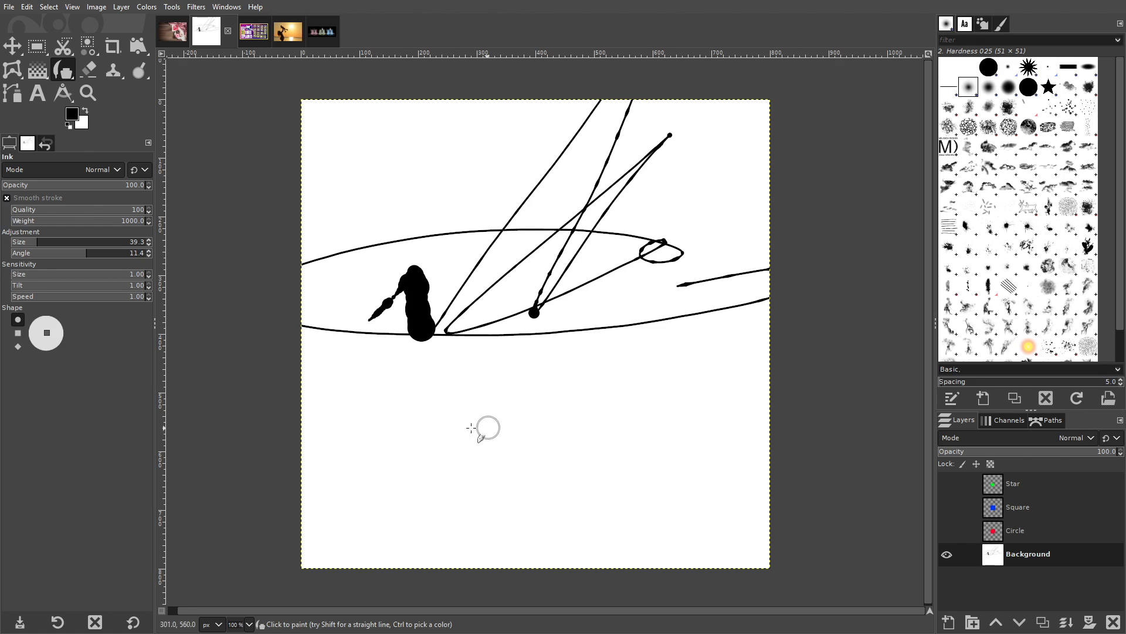
pyautogui.moveTo(431, 428)
pyautogui.mouseDown()
pyautogui.moveTo(465, 416)
pyautogui.moveTo(471, 440)
pyautogui.moveTo(623, 334)
pyautogui.moveTo(596, 461)
pyautogui.moveTo(644, 404)
pyautogui.moveTo(694, 396)
pyautogui.mouseUp()
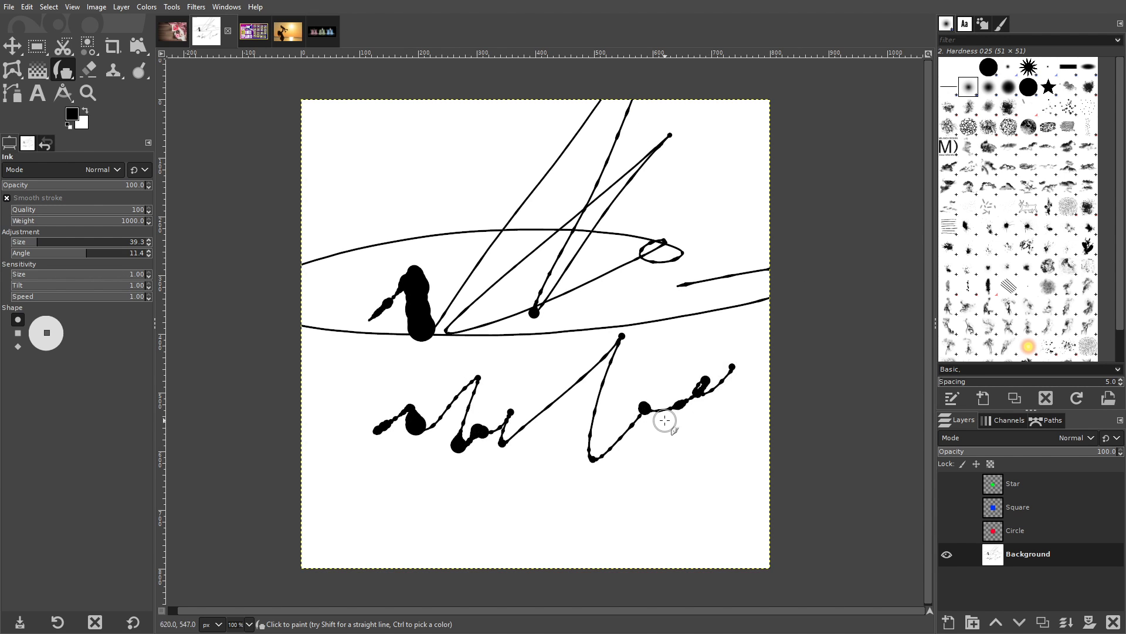
pyautogui.moveTo(352, 536)
pyautogui.mouseDown()
pyautogui.moveTo(579, 443)
pyautogui.moveTo(484, 458)
pyautogui.moveTo(504, 471)
pyautogui.mouseUp()
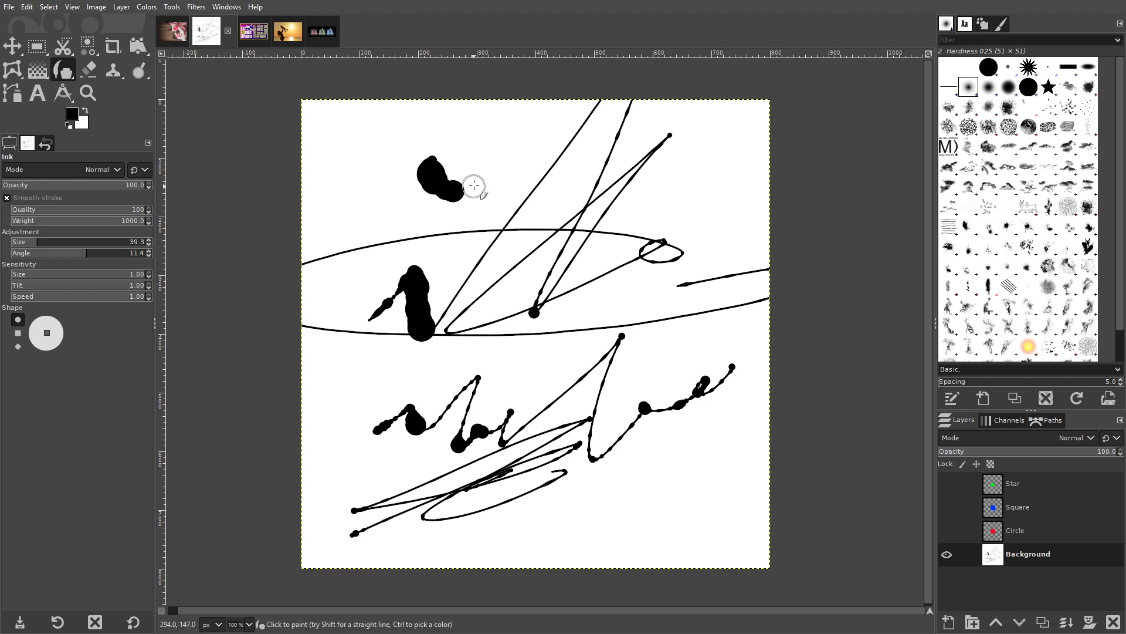
pyautogui.moveTo(513, 154); pyautogui.dragTo(513, 176)
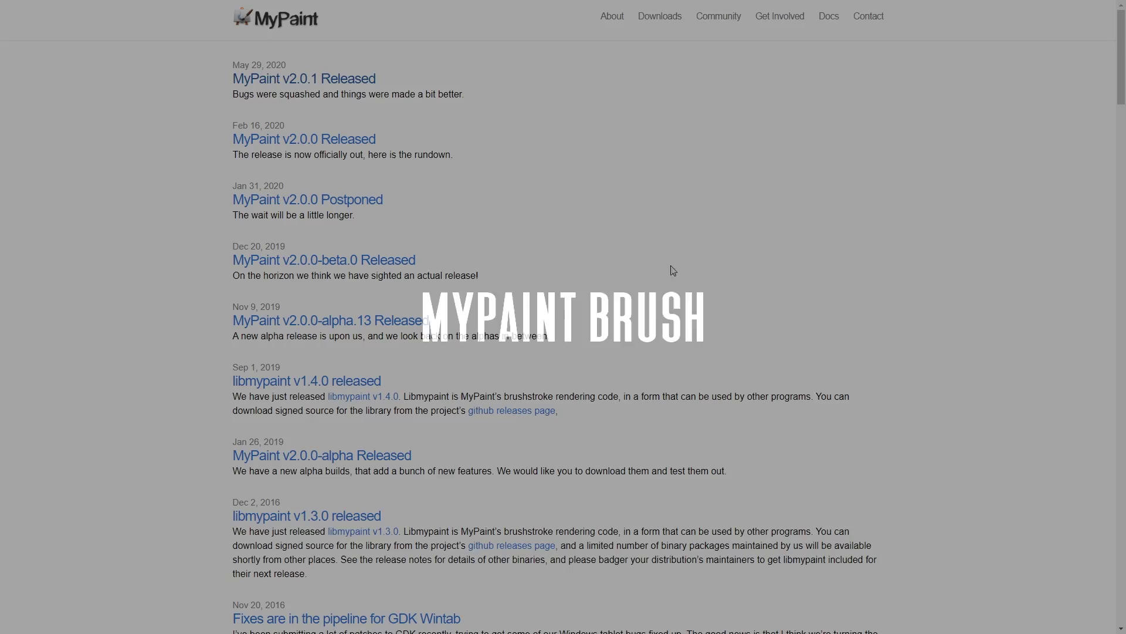
# - Switch to the MyPaint website, look over the news list, open the MyPaint v2.0.1 release post, and go to the About page
pyautogui.scroll(-4, 671, 272)
pyautogui.scroll(4, 735, 117)
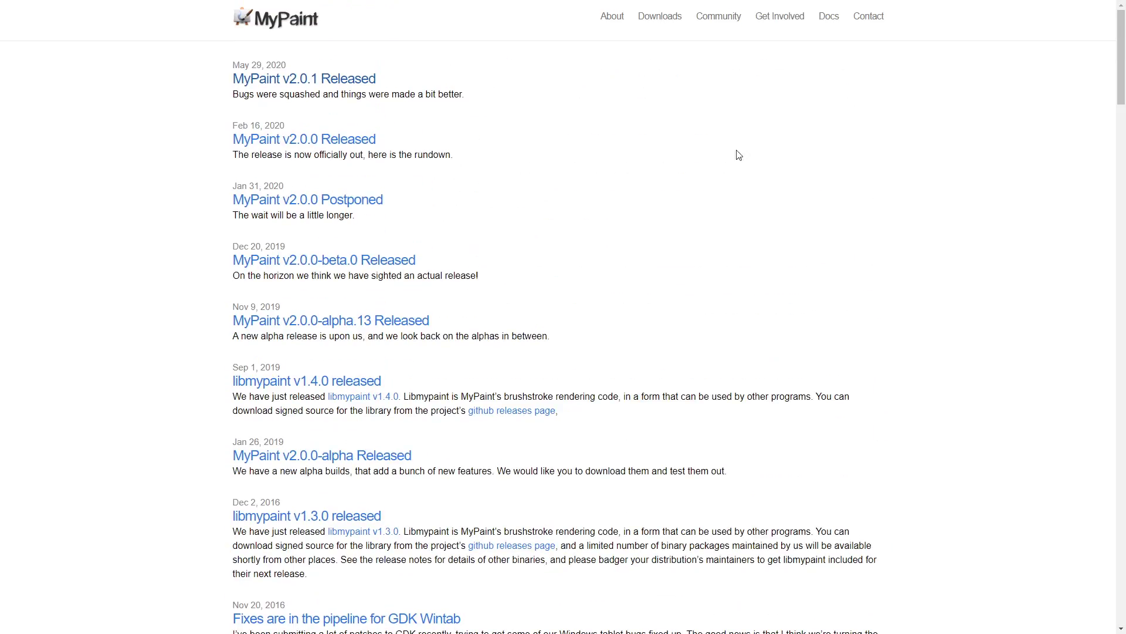
pyautogui.click(305, 79)
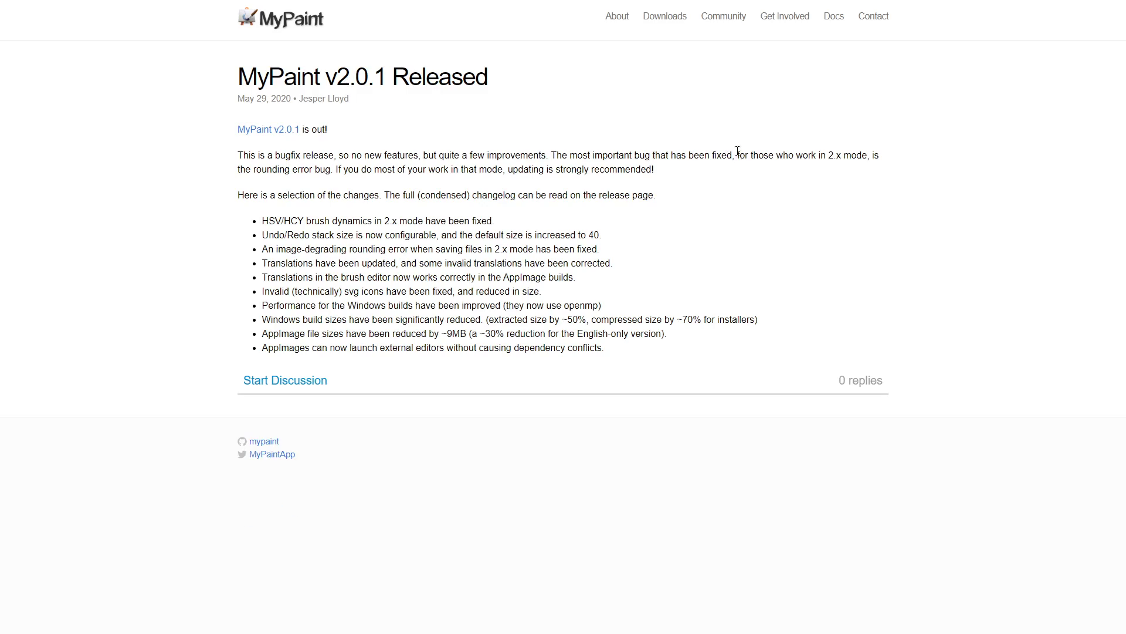
pyautogui.click(617, 17)
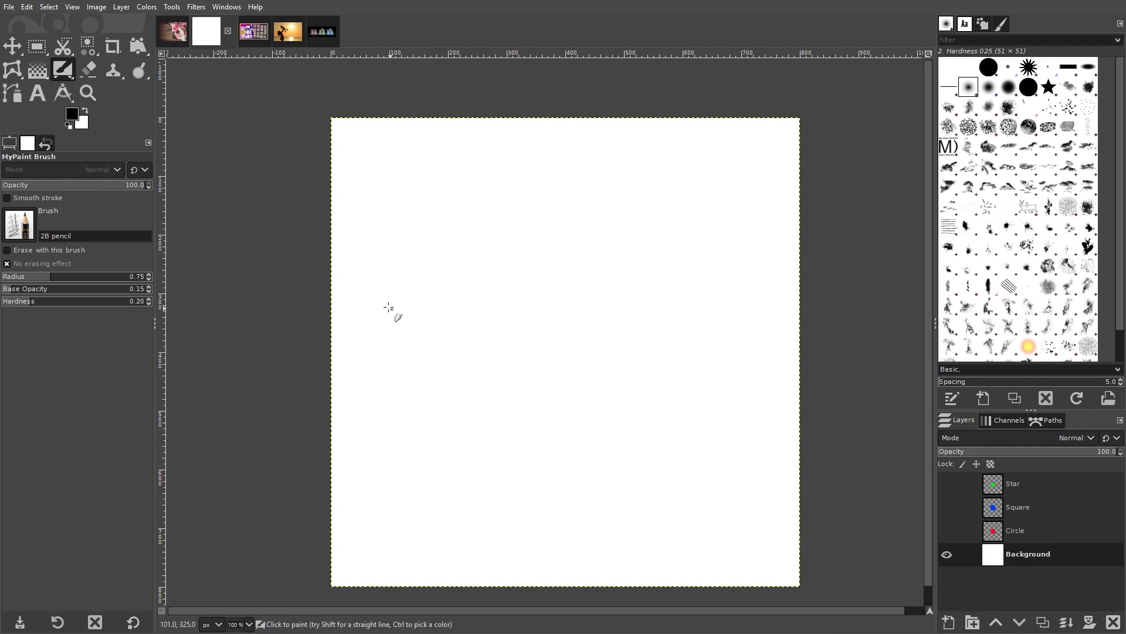
# - Look at the available MyPaint brushes and scribble on the upper part of the blank canvas with the 2B pencil brush
pyautogui.click(24, 226)
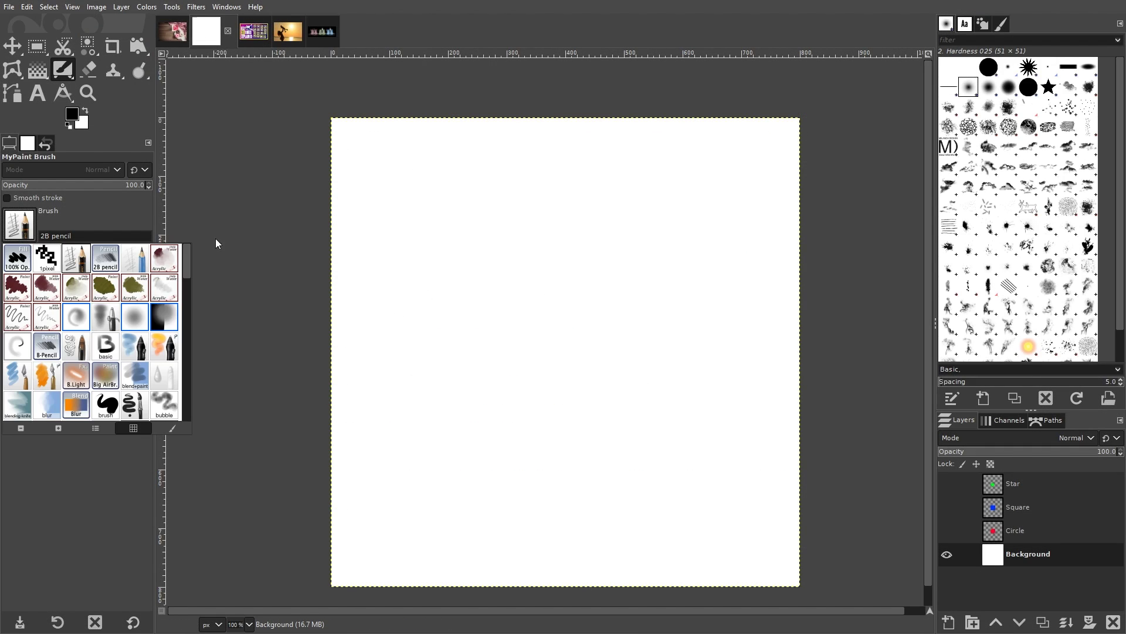
pyautogui.click(96, 220)
pyautogui.moveTo(509, 232)
pyautogui.mouseDown()
pyautogui.moveTo(482, 276)
pyautogui.moveTo(568, 264)
pyautogui.moveTo(471, 361)
pyautogui.mouseUp()
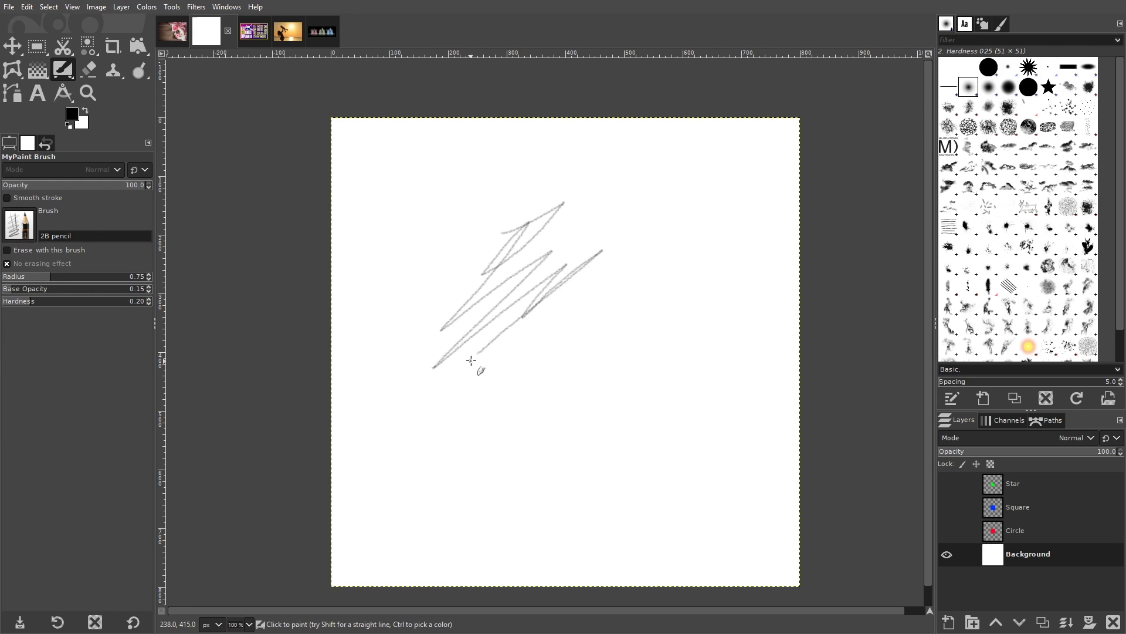
# - Choose a different MyPaint brush and paint a stroke below the pencil scribble
pyautogui.click(21, 229)
pyautogui.click(88, 305)
pyautogui.moveTo(583, 339)
pyautogui.mouseDown()
pyautogui.moveTo(516, 395)
pyautogui.moveTo(564, 422)
pyautogui.moveTo(510, 377)
pyautogui.moveTo(455, 455)
pyautogui.mouseUp()
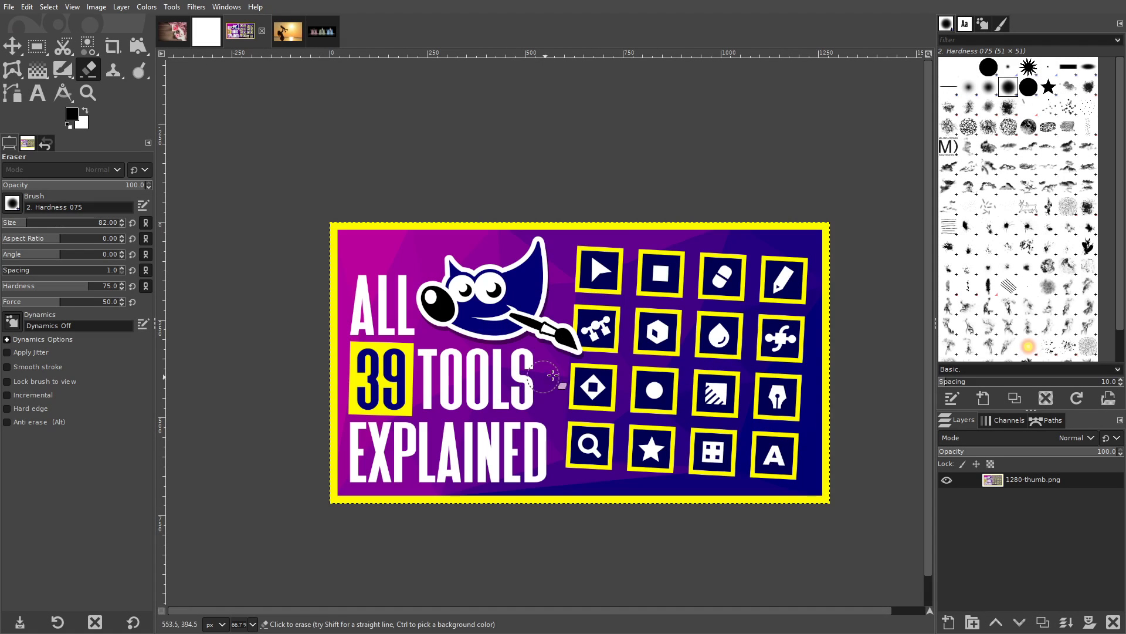
# - Try erasing across the mascot's head with the 2. Hardness 075 eraser at size 82, and undo it
pyautogui.scroll(3, 614, 365)
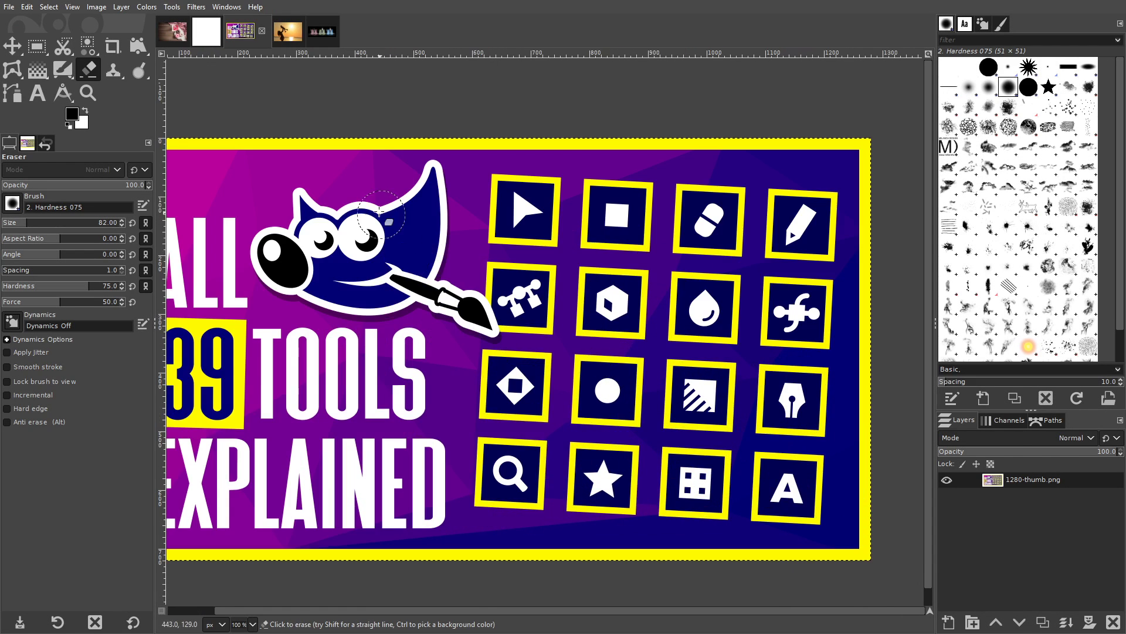
pyautogui.moveTo(386, 184)
pyautogui.mouseDown()
pyautogui.moveTo(302, 246)
pyautogui.moveTo(581, 346)
pyautogui.moveTo(725, 288)
pyautogui.moveTo(639, 323)
pyautogui.moveTo(393, 323)
pyautogui.moveTo(519, 205)
pyautogui.mouseUp()
pyautogui.hotkey('ctrl', 'z')
# - Try erasing across the artwork with the 2. Star brush and with the 2. Hardness 075 brush, undoing each stroke
pyautogui.click(1048, 87)
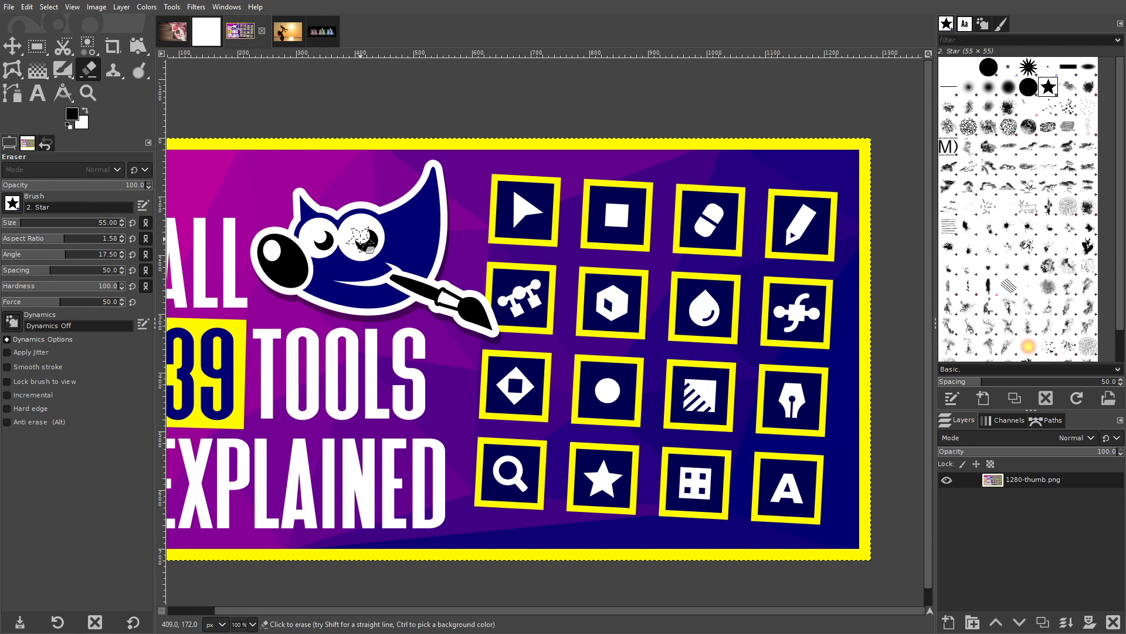
pyautogui.moveTo(363, 238)
pyautogui.mouseDown()
pyautogui.moveTo(401, 382)
pyautogui.moveTo(322, 373)
pyautogui.moveTo(451, 434)
pyautogui.moveTo(390, 477)
pyautogui.moveTo(679, 397)
pyautogui.mouseUp()
pyautogui.hotkey('ctrl', 'z')
pyautogui.click(1007, 89)
pyautogui.moveTo(610, 220)
pyautogui.mouseDown()
pyautogui.moveTo(469, 235)
pyautogui.moveTo(511, 323)
pyautogui.moveTo(421, 438)
pyautogui.moveTo(394, 338)
pyautogui.moveTo(471, 291)
pyautogui.moveTo(581, 370)
pyautogui.mouseUp()
pyautogui.hotkey('ctrl', 'z')
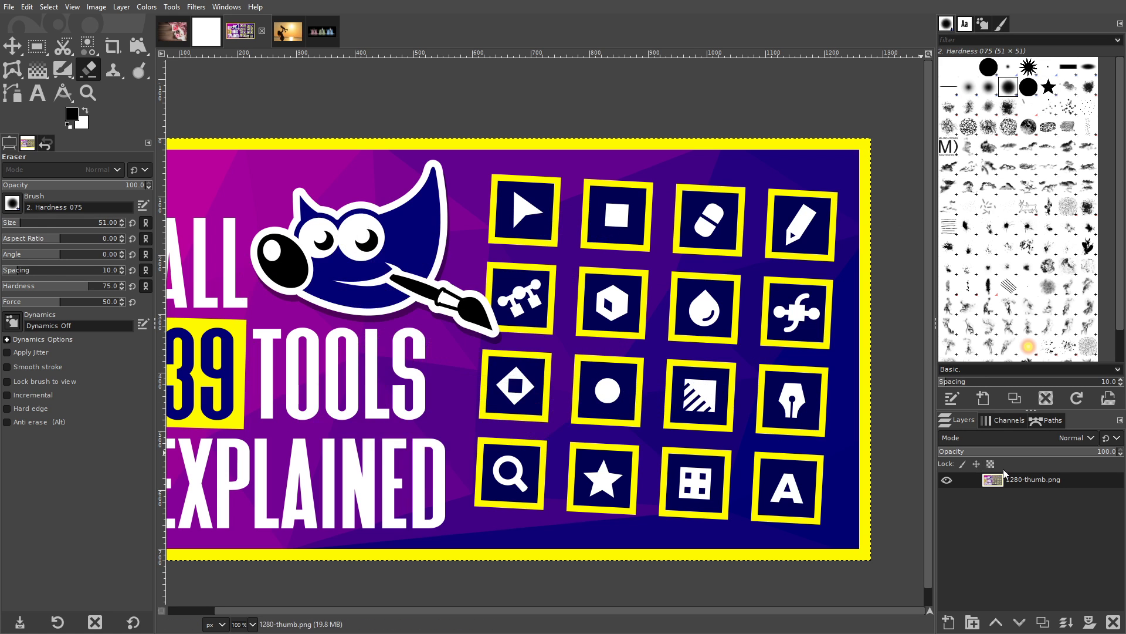
# - Remove the alpha channel from the 1280-thumb.png layer, try erasing across the artwork, and undo the erasing
pyautogui.rightClick(1020, 481)
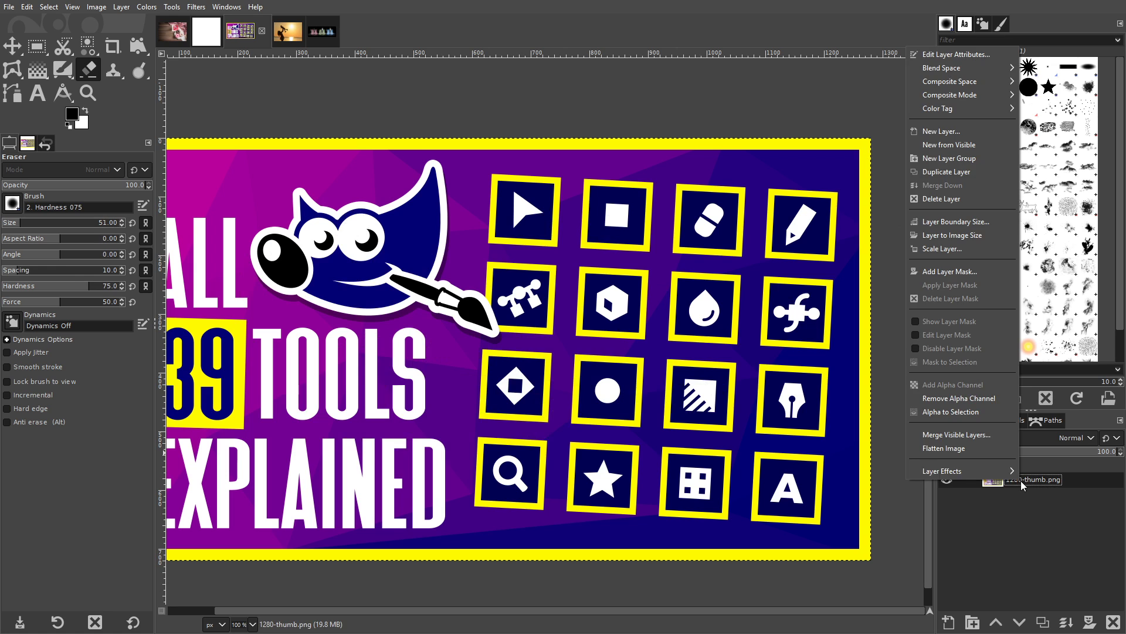
pyautogui.click(951, 394)
pyautogui.moveTo(546, 240)
pyautogui.mouseDown()
pyautogui.moveTo(396, 348)
pyautogui.moveTo(446, 346)
pyautogui.mouseUp()
pyautogui.hotkey('ctrl', 'z')
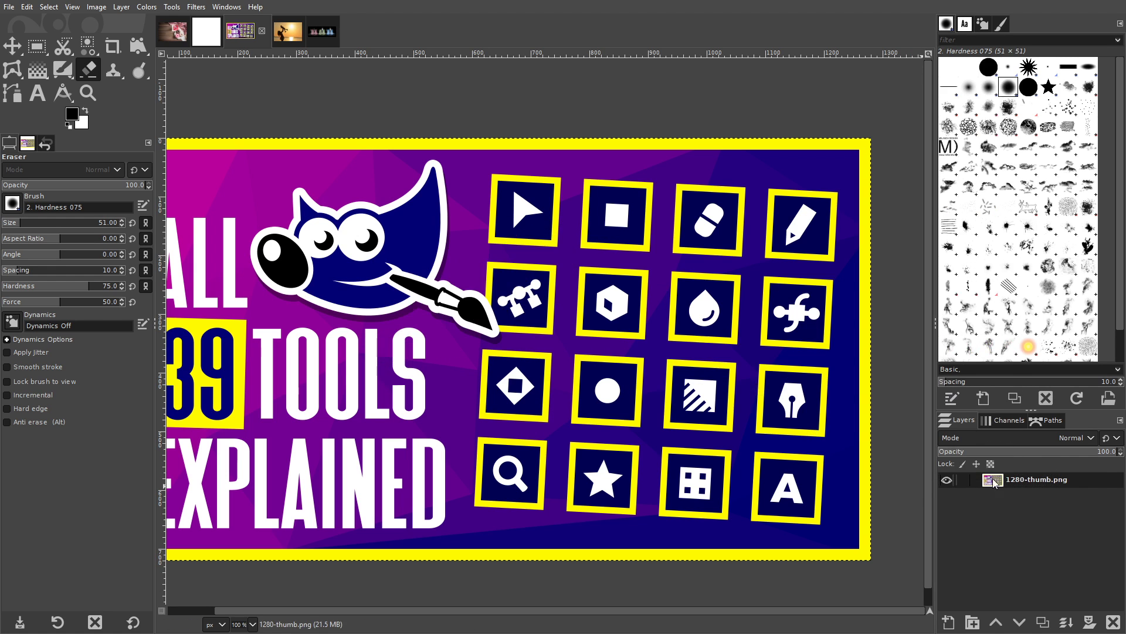
# - Add an alpha channel to the 1280-thumb.png layer and erase zigzag strokes across the brush, title text and tool icons
pyautogui.rightClick(1032, 481)
pyautogui.click(1056, 382)
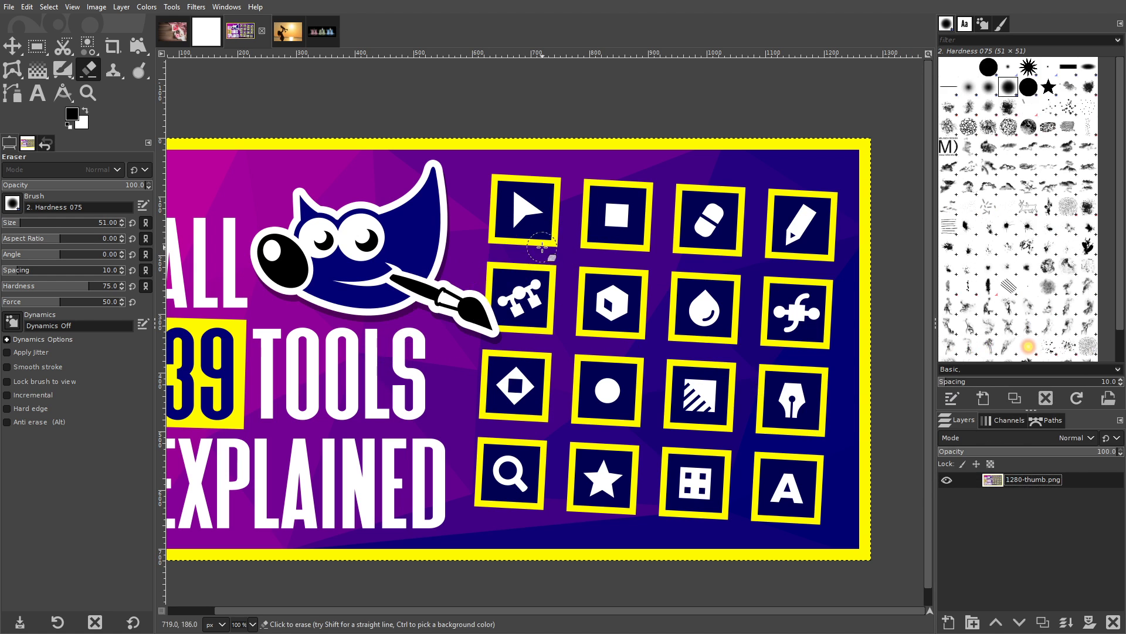
pyautogui.moveTo(545, 253)
pyautogui.mouseDown()
pyautogui.moveTo(346, 390)
pyautogui.moveTo(424, 433)
pyautogui.moveTo(657, 290)
pyautogui.moveTo(652, 345)
pyautogui.mouseUp()
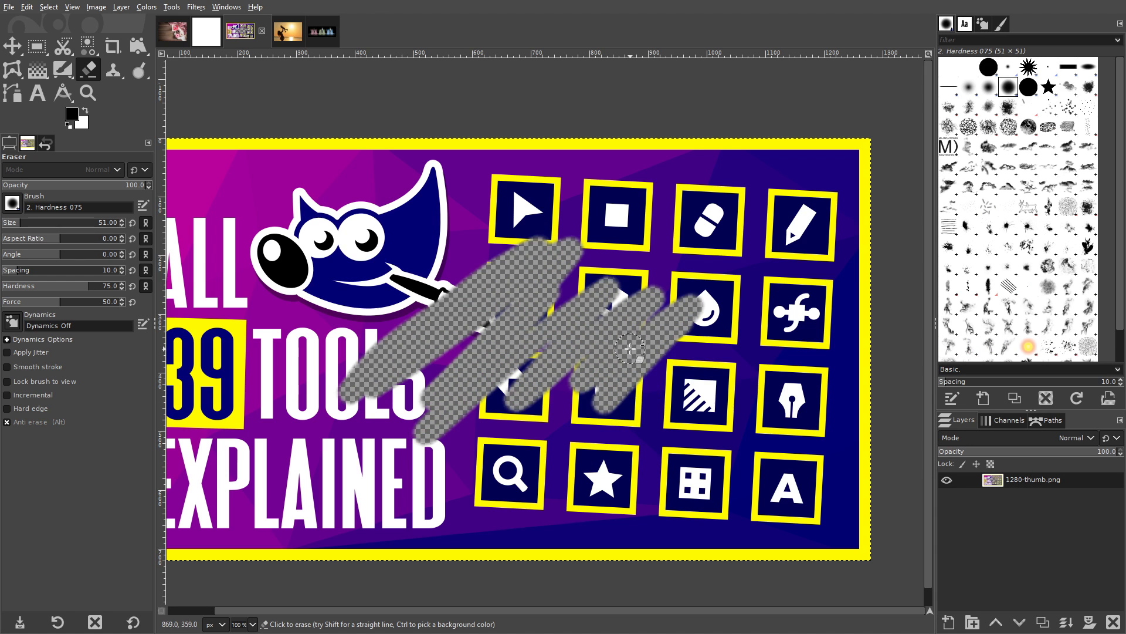
# - Restore the erased areas of the thumbnail artwork using the Eraser's Anti erase option
pyautogui.moveTo(600, 418)
pyautogui.mouseDown()
pyautogui.moveTo(686, 299)
pyautogui.moveTo(563, 352)
pyautogui.moveTo(472, 414)
pyautogui.moveTo(504, 405)
pyautogui.moveTo(528, 267)
pyautogui.moveTo(487, 311)
pyautogui.moveTo(411, 358)
pyautogui.moveTo(386, 341)
pyautogui.mouseUp()
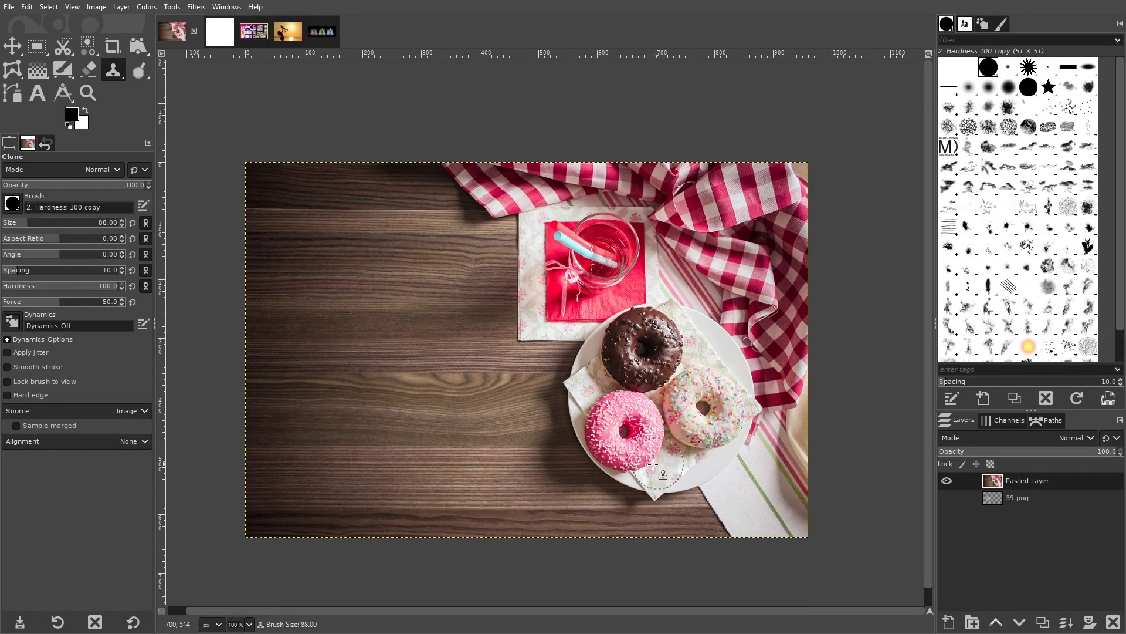
# - Clone the pink donut onto the bare wooden table with the 2. Hardness 100 copy brush at size 135
pyautogui.scroll(1, 645, 466)
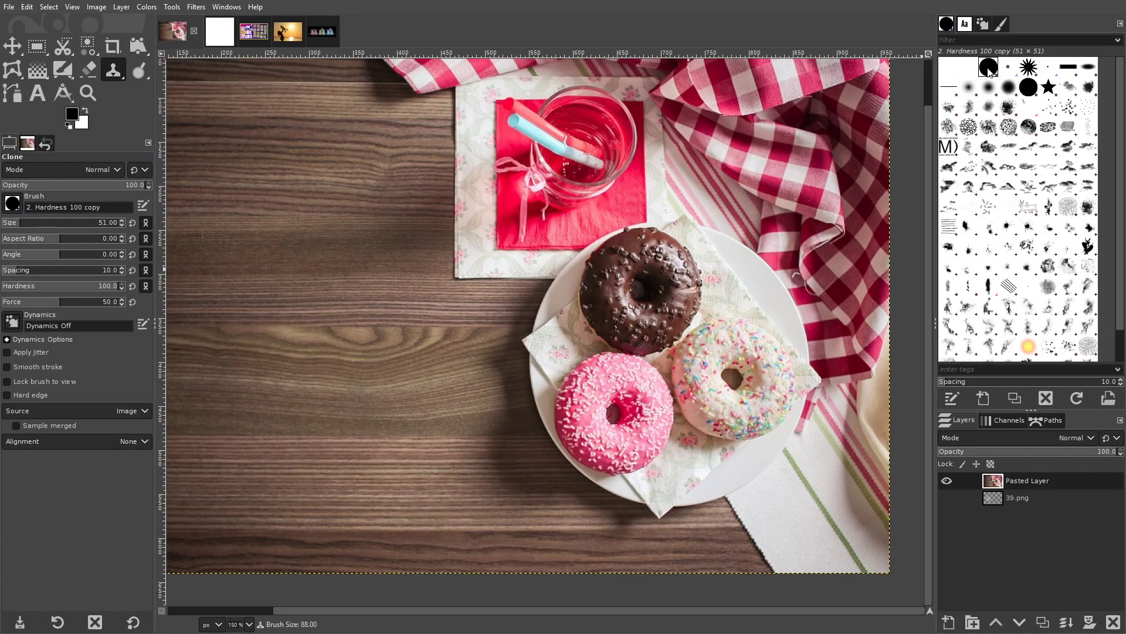
pyautogui.scroll(1, 610, 410)
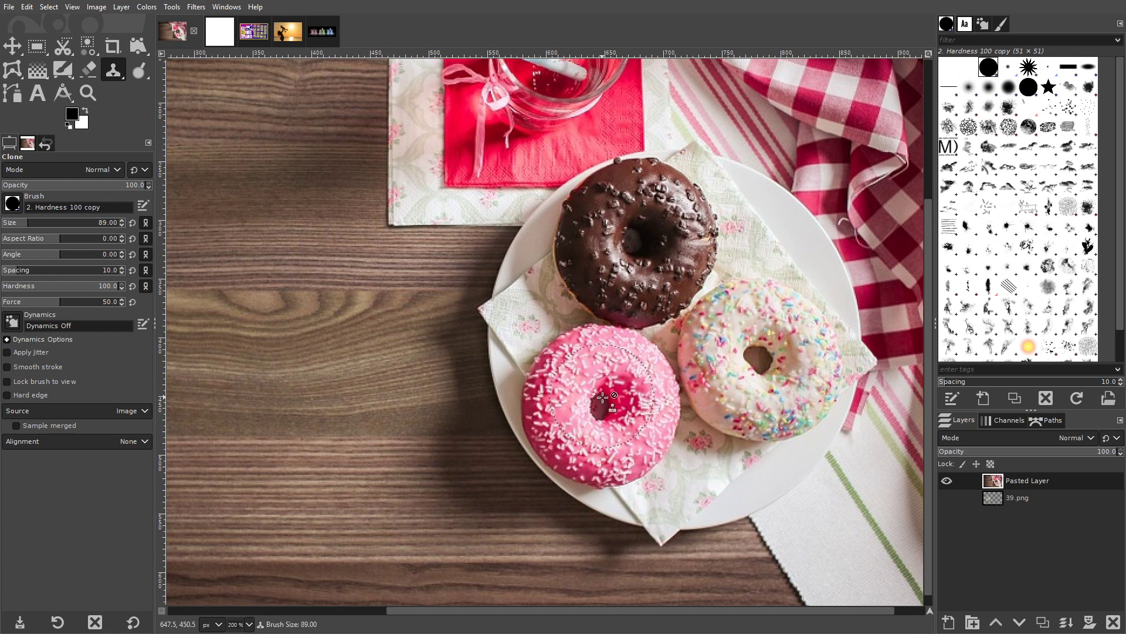
pyautogui.press(']')
pyautogui.press(']')
pyautogui.press(']')
pyautogui.press(']')
pyautogui.press(']')
pyautogui.press(']')
pyautogui.press(']')
pyautogui.press(']')
pyautogui.press(']')
pyautogui.press(']')
pyautogui.press(']')
pyautogui.press(']')
pyautogui.press(']')
pyautogui.press(']')
pyautogui.press(']')
pyautogui.press(']')
pyautogui.press(']')
pyautogui.press(']')
pyautogui.press(']')
pyautogui.press(']')
pyautogui.scroll(-1, 602, 402)
pyautogui.scroll(-1, 488, 366)
pyautogui.click(384, 246)
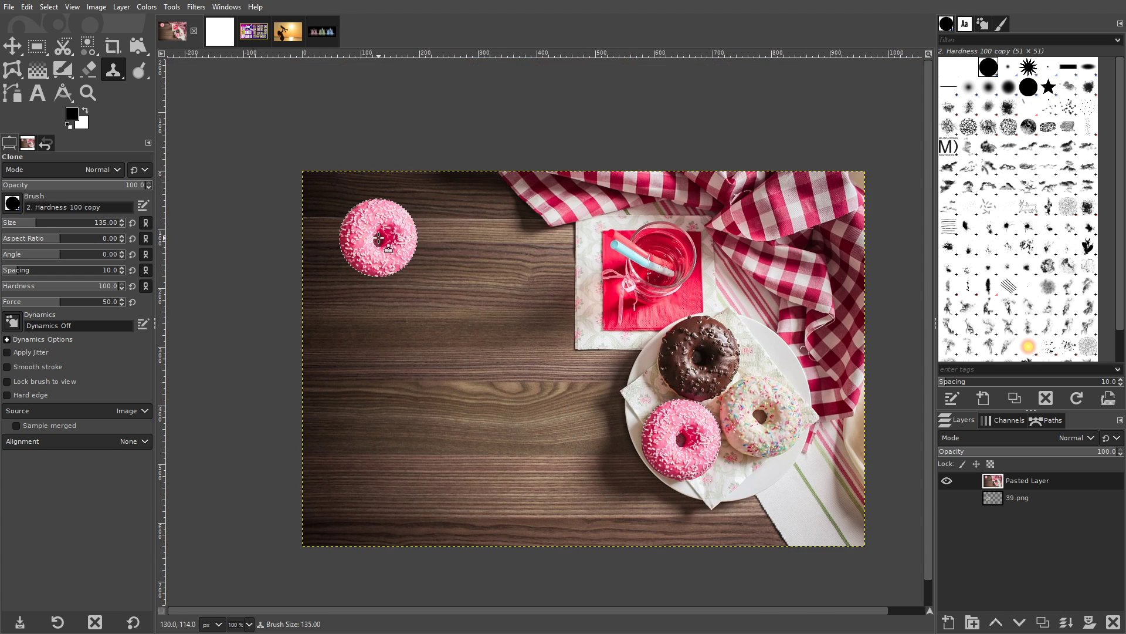
pyautogui.moveTo(505, 327)
pyautogui.mouseDown()
pyautogui.moveTo(453, 365)
pyautogui.moveTo(430, 415)
pyautogui.mouseUp()
pyautogui.moveTo(476, 256); pyautogui.dragTo(540, 217)
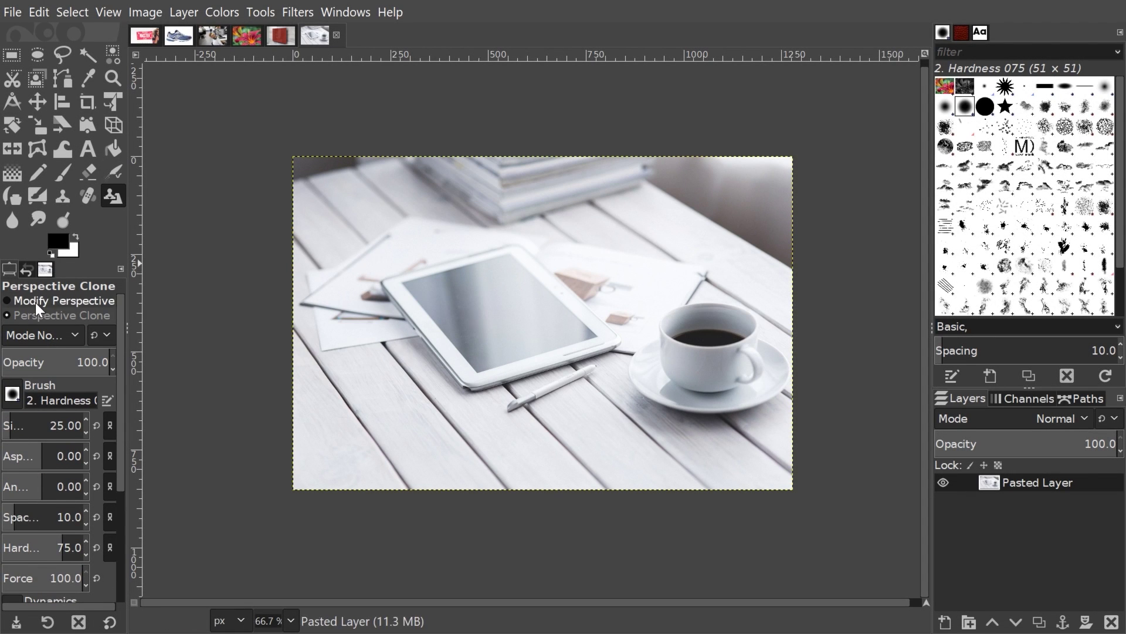
# - Fit the four corners of the Perspective Clone frame roughly to the corners of the tablet
pyautogui.click(9, 301)
pyautogui.click(293, 157)
pyautogui.moveTo(294, 157); pyautogui.dragTo(384, 283)
pyautogui.moveTo(793, 157); pyautogui.dragTo(521, 239)
pyautogui.moveTo(293, 490); pyautogui.dragTo(467, 386)
pyautogui.moveTo(793, 490); pyautogui.dragTo(623, 343)
# - Refine the perspective frame's corners against the tablet's edges and switch to Perspective Clone painting mode
pyautogui.scroll(2, 471, 345)
pyautogui.moveTo(461, 438); pyautogui.dragTo(466, 445)
pyautogui.moveTo(582, 108); pyautogui.dragTo(575, 119)
pyautogui.moveTo(277, 205); pyautogui.dragTo(264, 208)
pyautogui.scroll(-1, 264, 208)
pyautogui.click(8, 316)
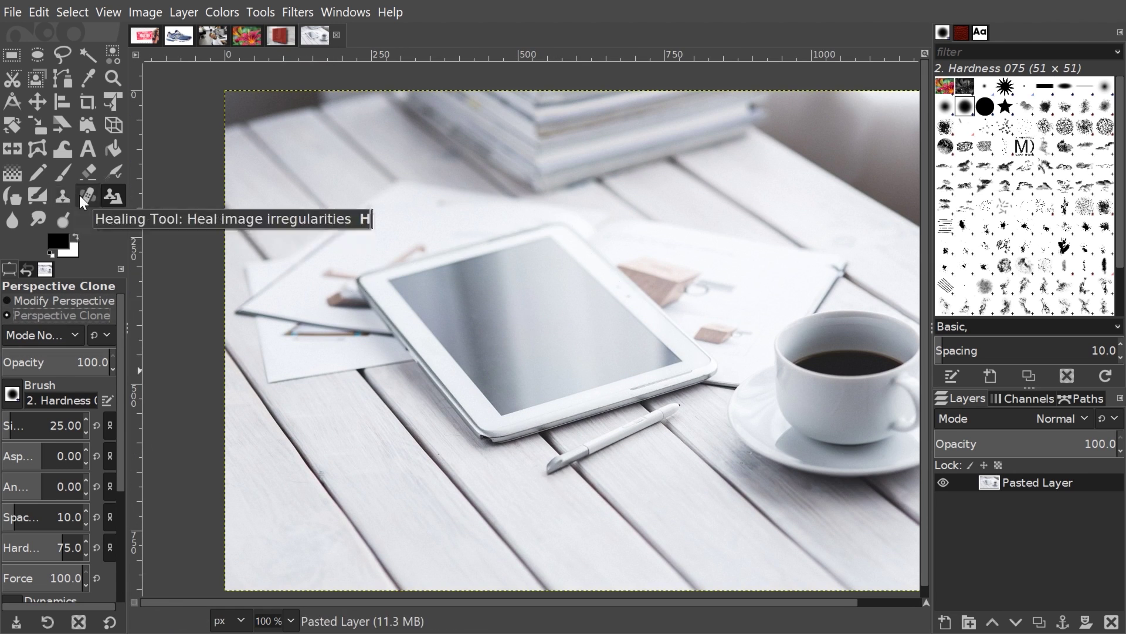
# - Clone the white pen in perspective onto the tablet's screen with the 2. Hardness 075 brush at size 25
pyautogui.scroll(1, 640, 408)
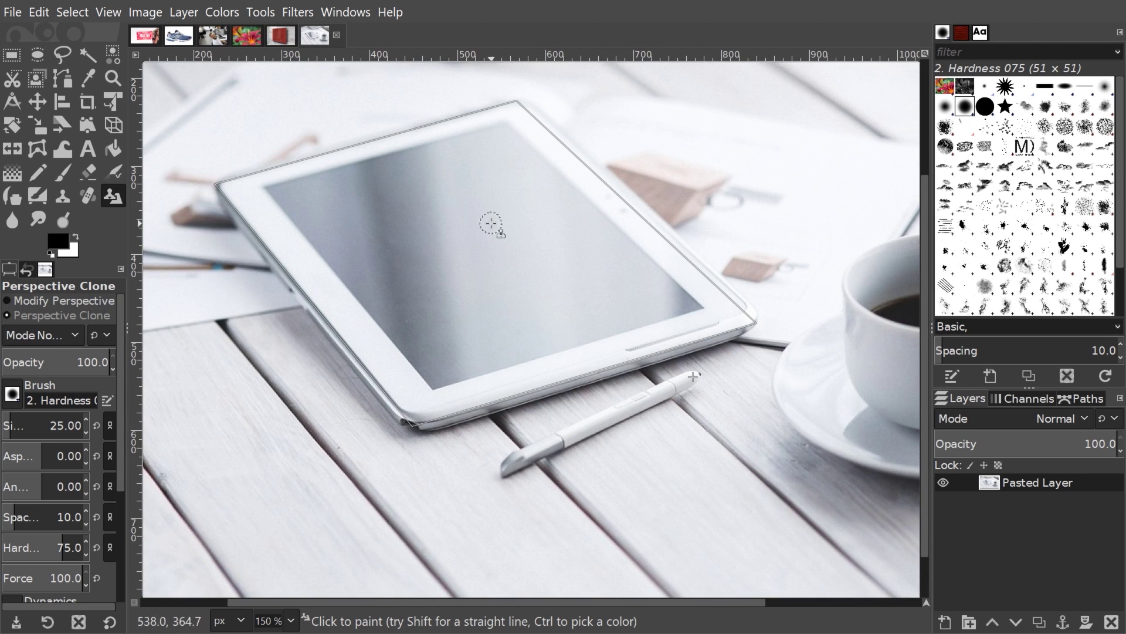
pyautogui.moveTo(499, 152); pyautogui.dragTo(380, 202)
pyautogui.scroll(-1, 545, 205)
pyautogui.moveTo(546, 205)
pyautogui.mouseDown()
pyautogui.moveTo(521, 296)
pyautogui.moveTo(564, 240)
pyautogui.moveTo(491, 257)
pyautogui.mouseUp()
pyautogui.click(62, 54)
pyautogui.scroll(1, 537, 266)
pyautogui.moveTo(398, 242)
pyautogui.mouseDown()
pyautogui.moveTo(386, 220)
pyautogui.moveTo(333, 271)
pyautogui.moveTo(398, 242)
pyautogui.mouseUp()
pyautogui.rightClick(404, 222)
pyautogui.click(357, 2)
pyautogui.rightClick(436, 199)
pyautogui.click(610, 308)
pyautogui.moveTo(616, 343); pyautogui.dragTo(591, 264)
pyautogui.press('m')
pyautogui.moveTo(327, 149)
pyautogui.mouseDown()
pyautogui.moveTo(521, 414)
pyautogui.moveTo(515, 382)
pyautogui.mouseUp()
pyautogui.scroll(2, 522, 404)
pyautogui.scroll(3, 443, 241)
pyautogui.scroll(-8, 443, 241)
pyautogui.hotkey('ctrl', 'h')
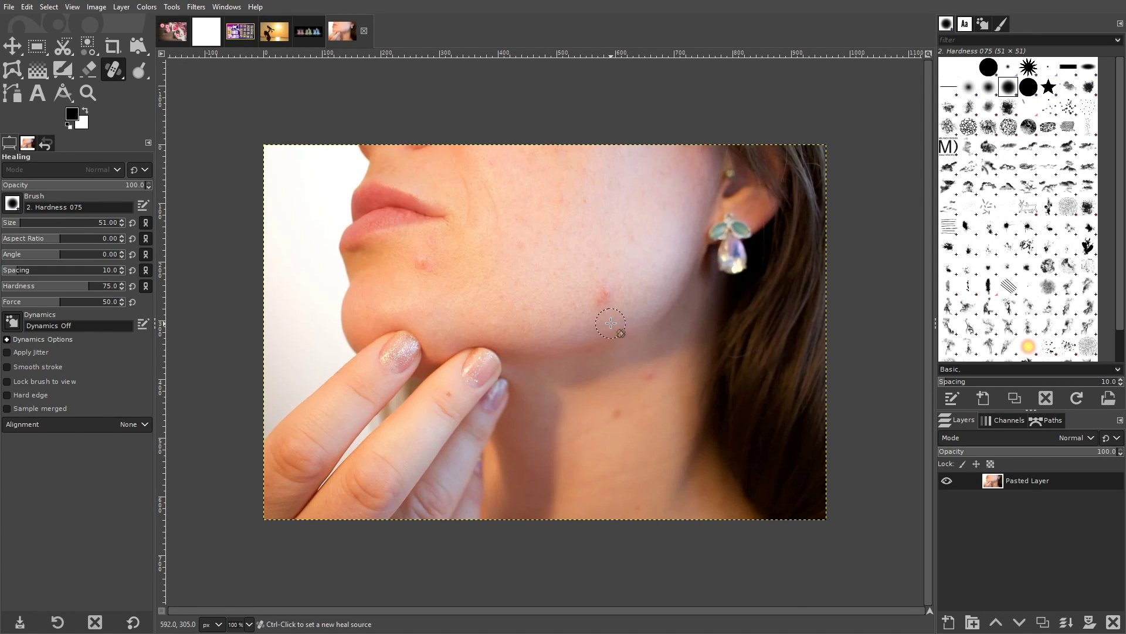
# - Heal the red blemishes on the jaw and below the mouth with the 2. Hardness 075 brush at size 52
pyautogui.scroll(2, 612, 321)
pyautogui.hscroll(2, 527, 353)
pyautogui.scroll(1, 527, 353)
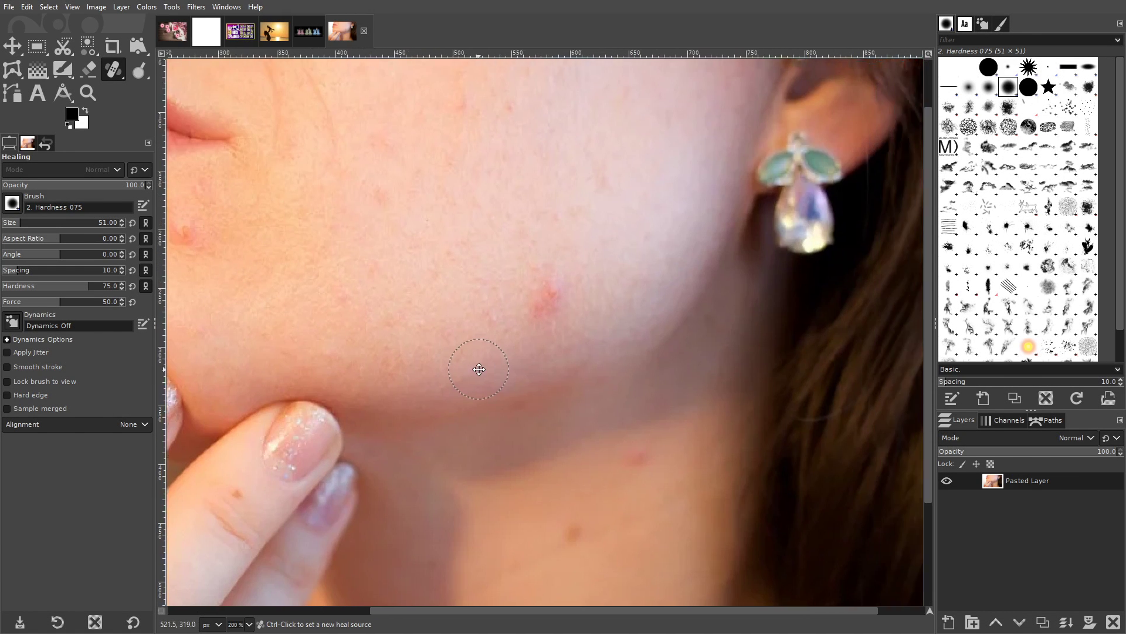
pyautogui.press(']')
pyautogui.scroll(-1, 434, 316)
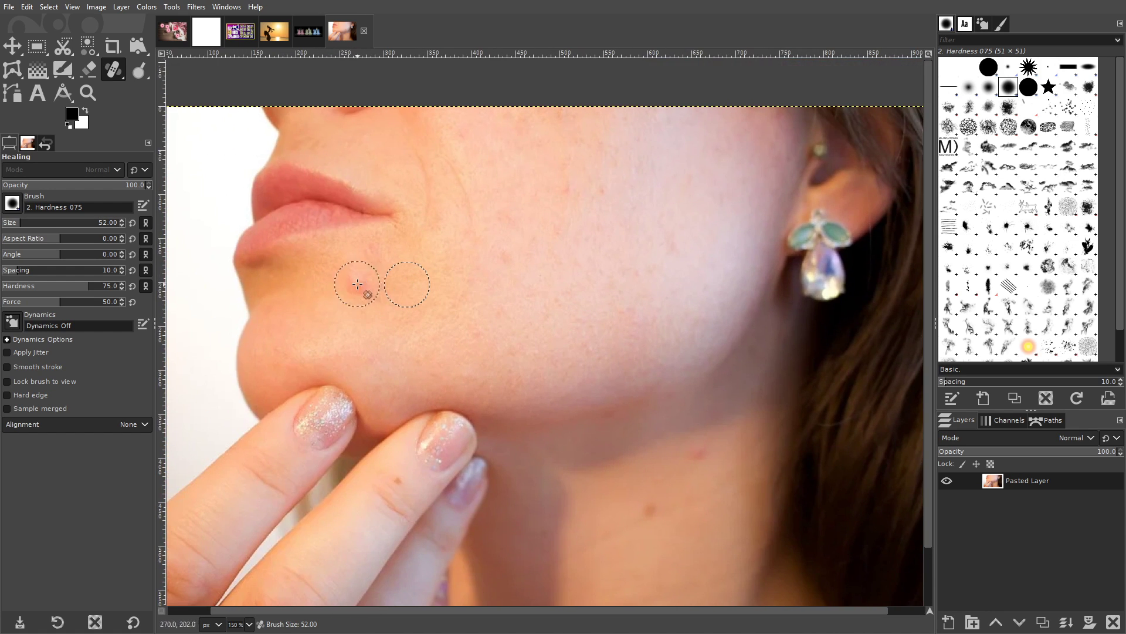
pyautogui.moveTo(585, 433); pyautogui.dragTo(449, 385)
pyautogui.moveTo(555, 478); pyautogui.dragTo(465, 475)
# - Heal the red spot on the neck, sampling the clear skin next to it
pyautogui.scroll(2, 465, 476)
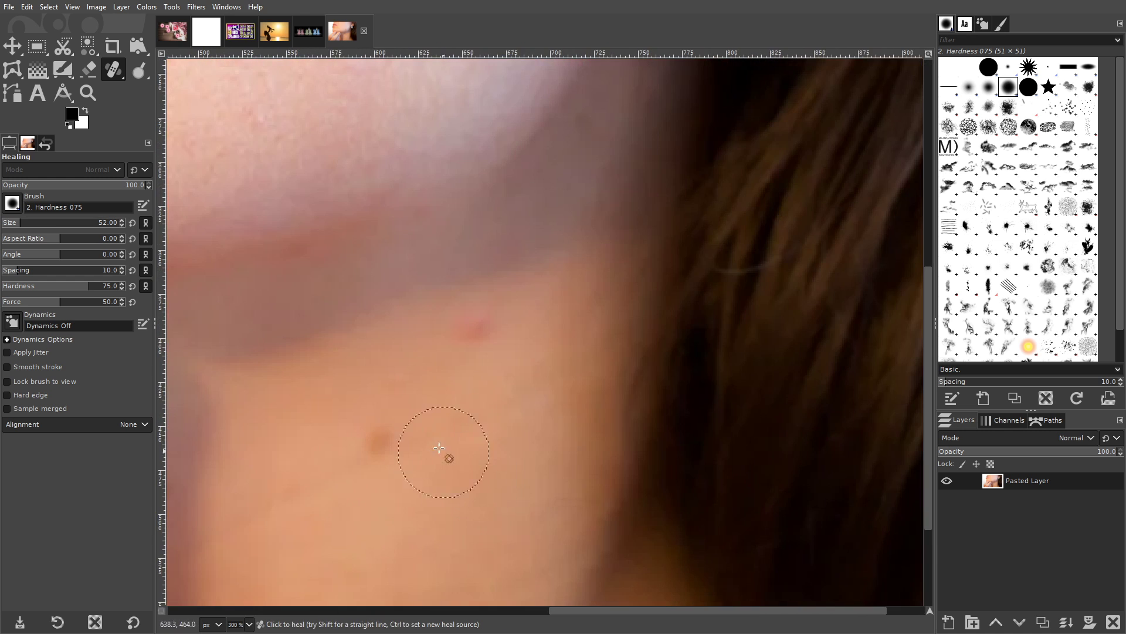
pyautogui.keyDown('ctrl'); pyautogui.click(402, 360); pyautogui.keyUp('ctrl')
pyautogui.click(480, 331)
pyautogui.scroll(-1, 530, 446)
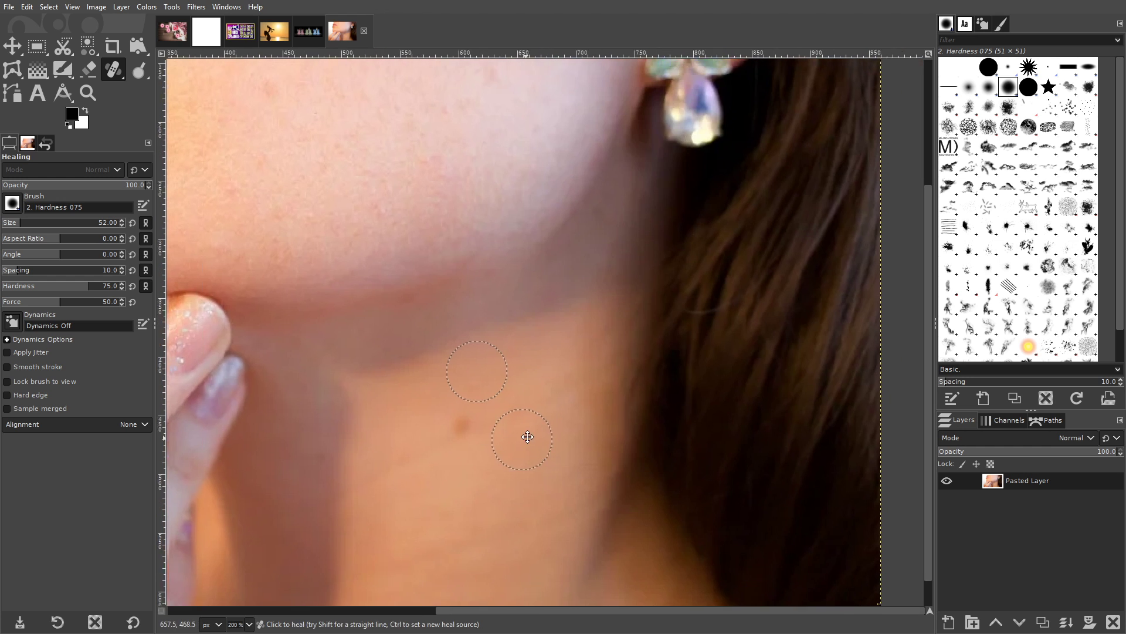
pyautogui.scroll(-4, 523, 478)
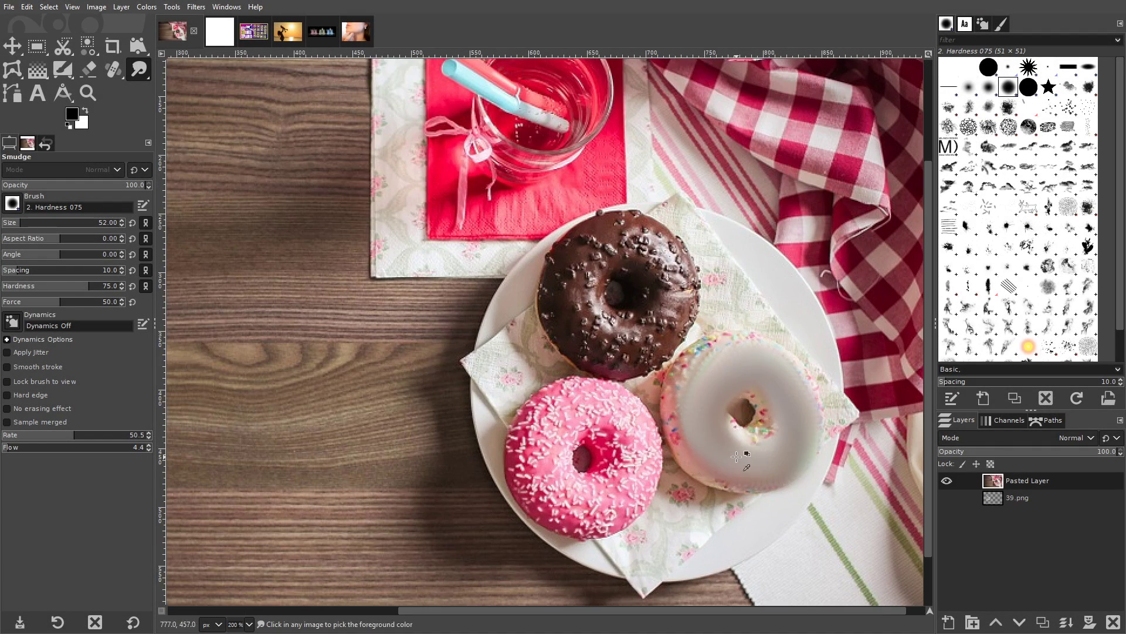
# - Undo the smudge on the sprinkled white donut, try smudging the pink donut with a softer brush at size 32, and undo it
pyautogui.hotkey('ctrl', 'z')
pyautogui.press('[')
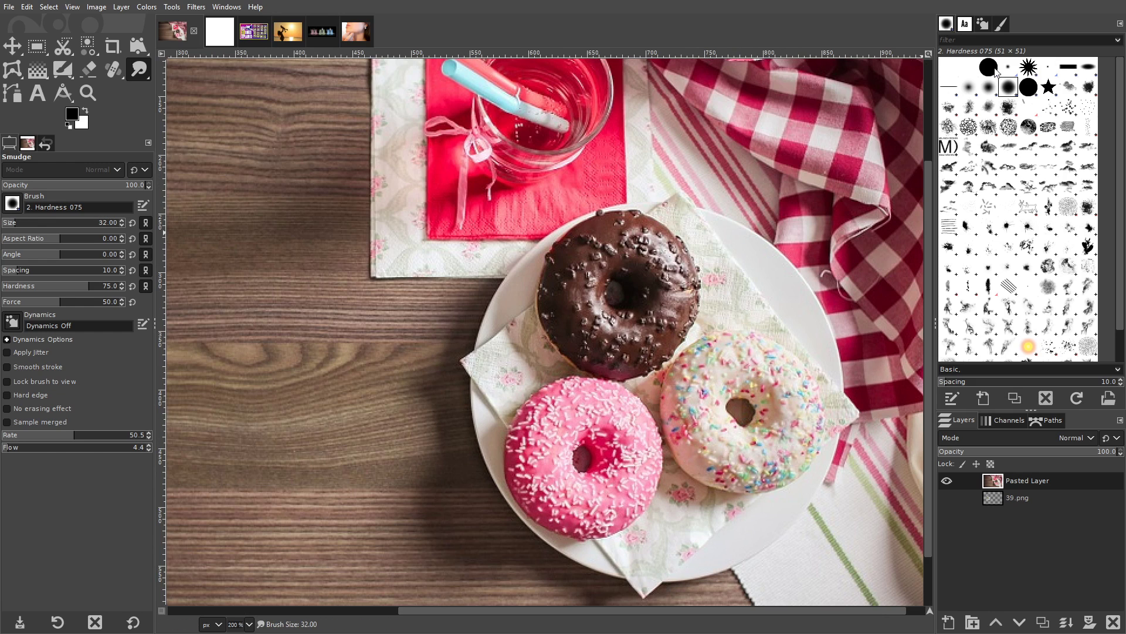
pyautogui.click(989, 89)
pyautogui.moveTo(598, 402)
pyautogui.mouseDown()
pyautogui.moveTo(559, 427)
pyautogui.moveTo(555, 498)
pyautogui.moveTo(584, 405)
pyautogui.moveTo(555, 503)
pyautogui.moveTo(586, 394)
pyautogui.moveTo(637, 487)
pyautogui.moveTo(582, 499)
pyautogui.moveTo(526, 401)
pyautogui.moveTo(613, 427)
pyautogui.moveTo(646, 471)
pyautogui.moveTo(603, 492)
pyautogui.moveTo(615, 466)
pyautogui.mouseUp()
pyautogui.hotkey('ctrl', 'z')
pyautogui.press('1')
pyautogui.moveTo(415, 432)
pyautogui.mouseDown()
pyautogui.moveTo(539, 378)
pyautogui.moveTo(439, 461)
pyautogui.moveTo(561, 335)
pyautogui.moveTo(594, 238)
pyautogui.moveTo(483, 479)
pyautogui.moveTo(699, 397)
pyautogui.moveTo(576, 385)
pyautogui.moveTo(432, 348)
pyautogui.moveTo(553, 181)
pyautogui.moveTo(482, 314)
pyautogui.moveTo(631, 367)
pyautogui.moveTo(701, 459)
pyautogui.mouseUp()
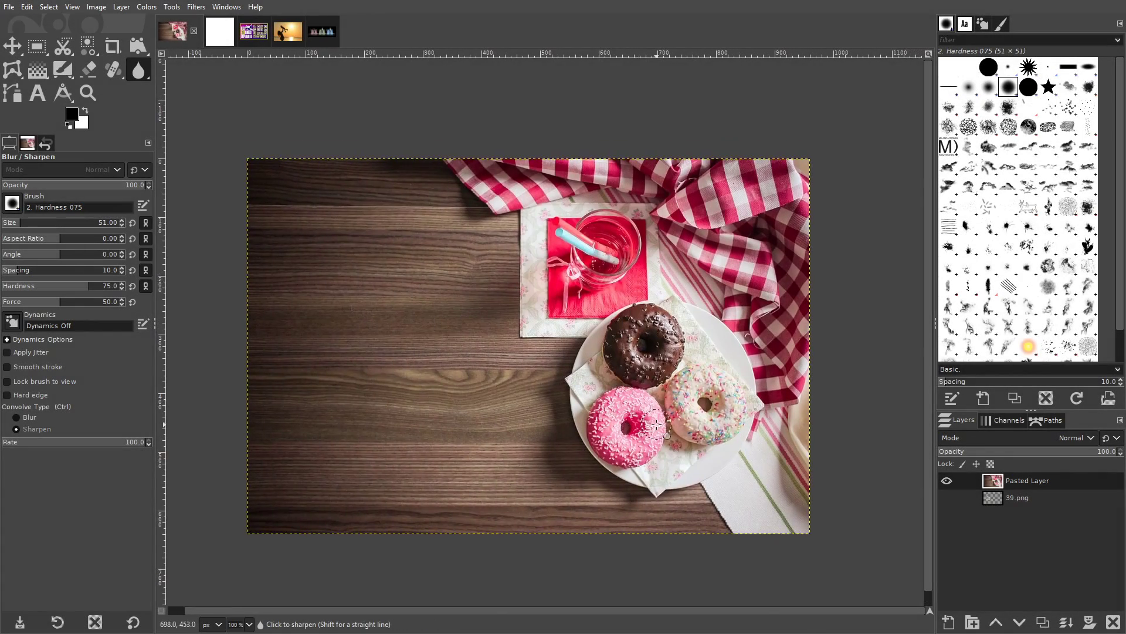
# - Blur the sprinkles across the pink donut with the 2. Hardness 075 brush at size 51
pyautogui.scroll(3, 636, 426)
pyautogui.moveTo(618, 425); pyautogui.dragTo(592, 377)
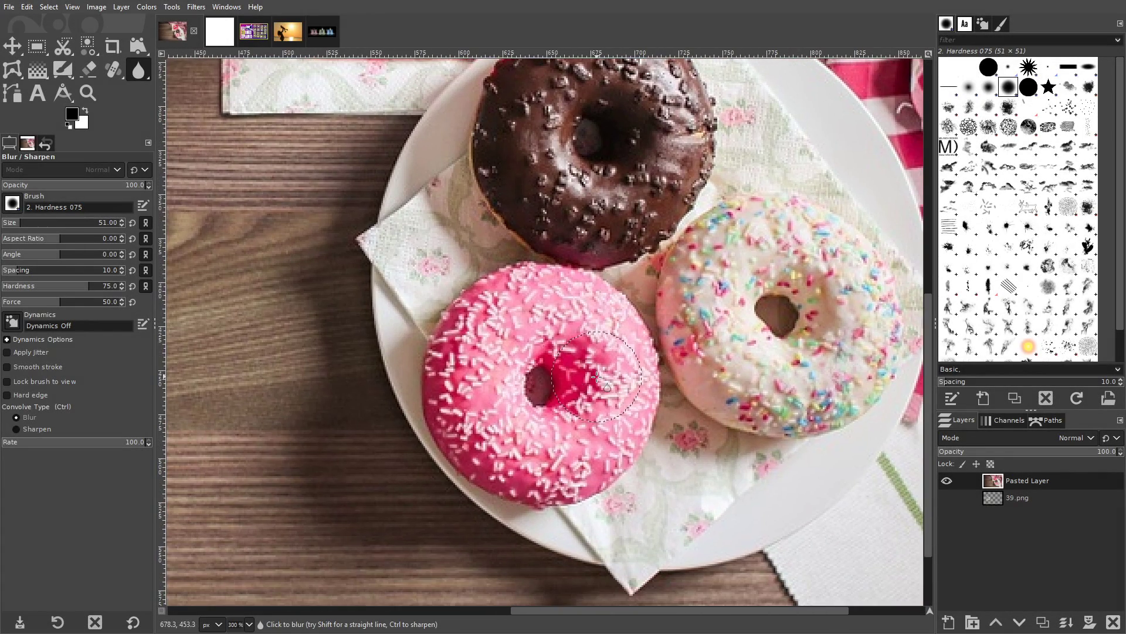
pyautogui.moveTo(552, 298)
pyautogui.mouseDown()
pyautogui.moveTo(491, 326)
pyautogui.moveTo(467, 355)
pyautogui.moveTo(472, 402)
pyautogui.moveTo(512, 436)
pyautogui.moveTo(586, 440)
pyautogui.moveTo(616, 374)
pyautogui.moveTo(565, 328)
pyautogui.moveTo(600, 368)
pyautogui.moveTo(538, 463)
pyautogui.mouseUp()
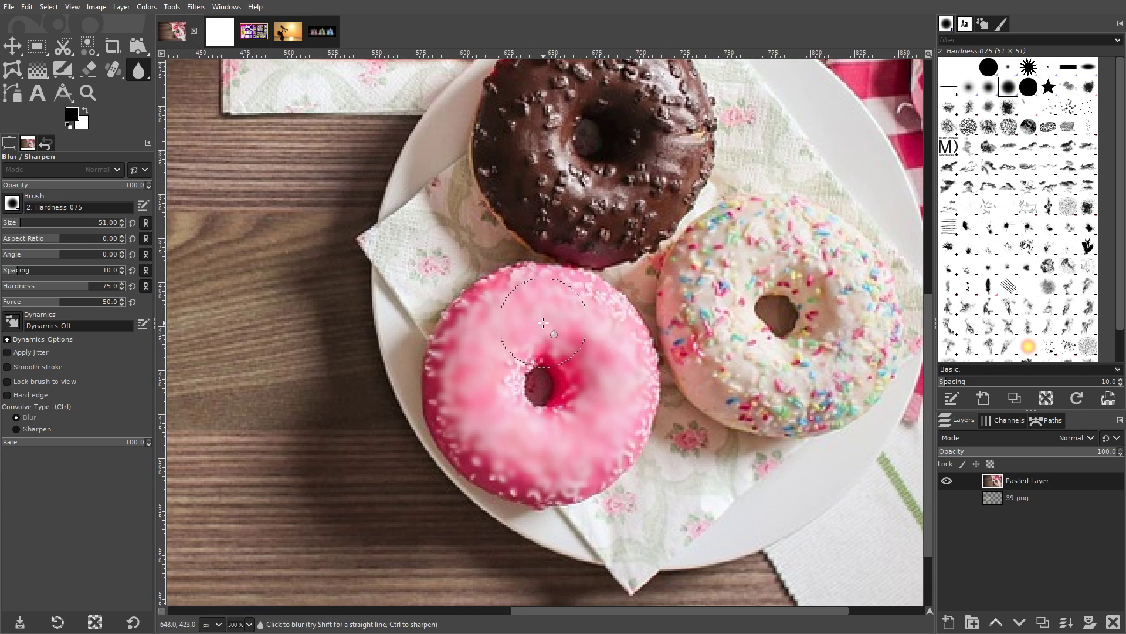
pyautogui.moveTo(542, 325)
pyautogui.mouseDown()
pyautogui.moveTo(533, 381)
pyautogui.moveTo(575, 375)
pyautogui.mouseUp()
pyautogui.moveTo(606, 307); pyautogui.dragTo(574, 406)
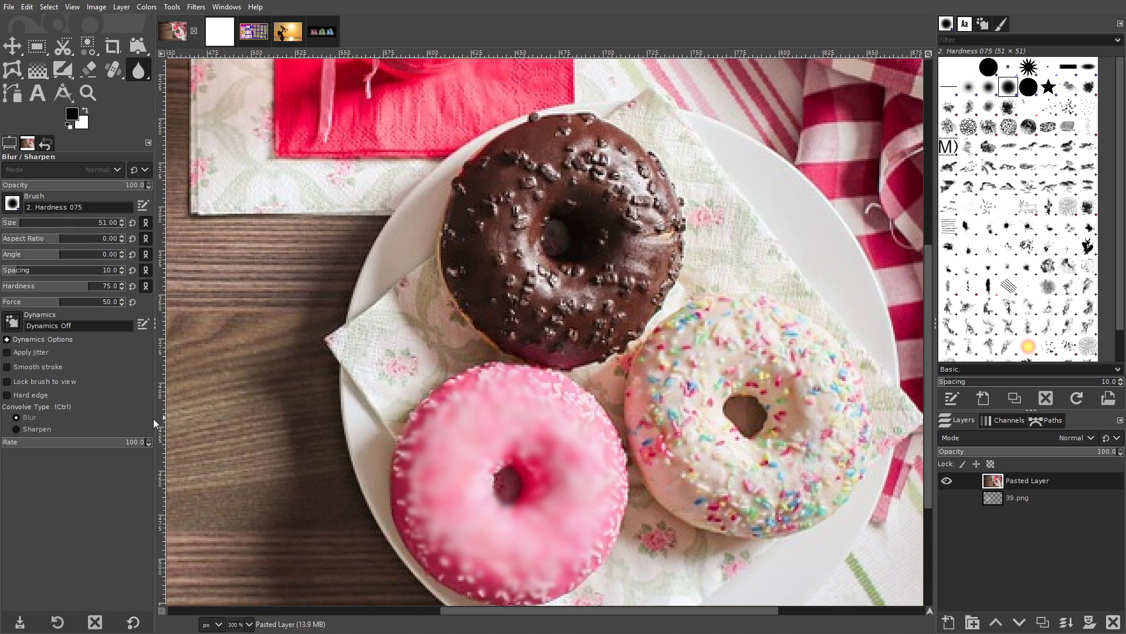
# - Set the convolve type to Sharpen and sharpen the sprinkles on the chocolate donut
pyautogui.click(18, 430)
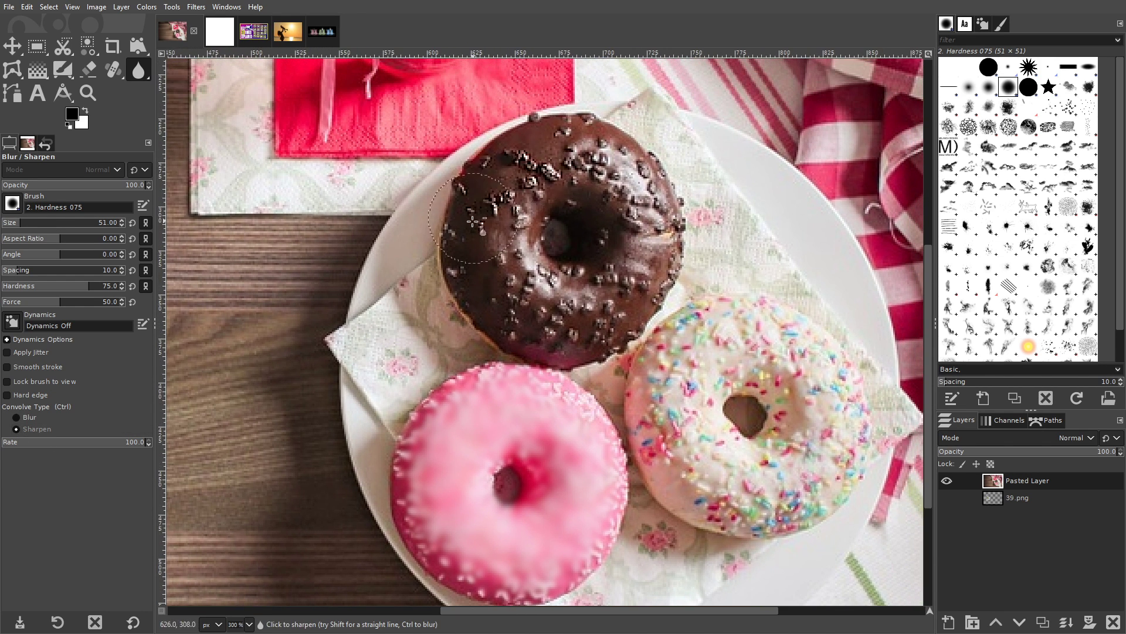
pyautogui.moveTo(469, 233)
pyautogui.mouseDown()
pyautogui.moveTo(480, 293)
pyautogui.moveTo(556, 322)
pyautogui.moveTo(514, 226)
pyautogui.moveTo(535, 299)
pyautogui.moveTo(644, 260)
pyautogui.moveTo(586, 154)
pyautogui.moveTo(602, 205)
pyautogui.moveTo(587, 298)
pyautogui.mouseUp()
pyautogui.moveTo(686, 381)
pyautogui.mouseDown()
pyautogui.moveTo(704, 399)
pyautogui.moveTo(734, 335)
pyautogui.moveTo(663, 363)
pyautogui.mouseUp()
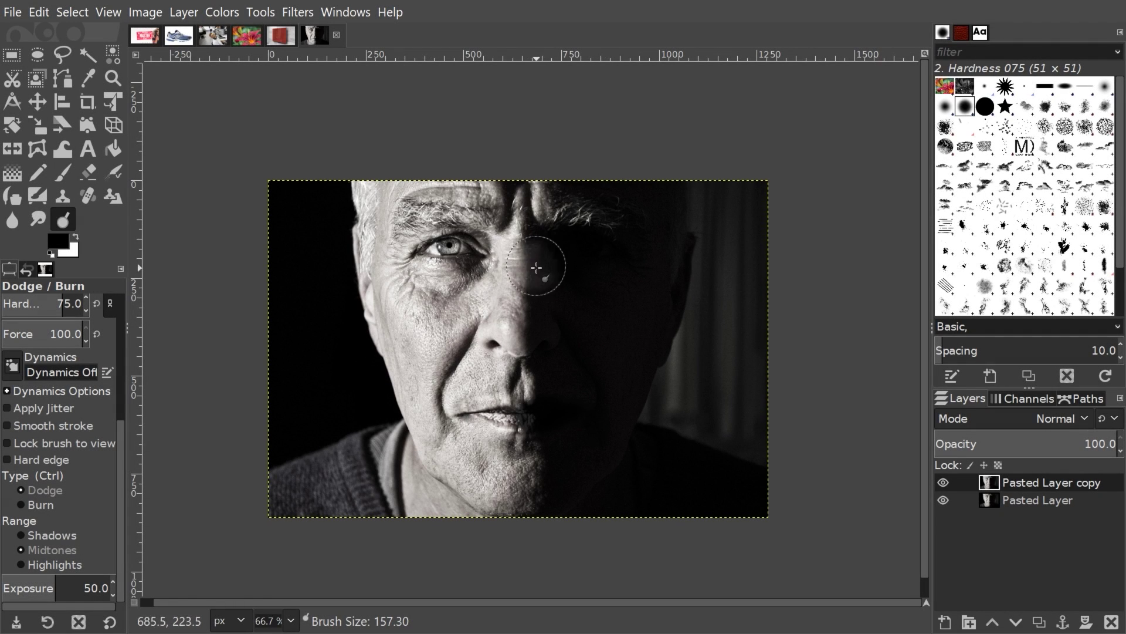
# - Try dodging the midtones down the middle of the face with the 2. Hardness 075 brush, and undo it
pyautogui.moveTo(536, 267)
pyautogui.mouseDown()
pyautogui.moveTo(525, 307)
pyautogui.moveTo(543, 481)
pyautogui.mouseUp()
pyautogui.hotkey('ctrl', 'z')
# - Switch the Dodge / Burn tool to the 2. Hardness 025 brush and enlarge it
pyautogui.click(1105, 86)
pyautogui.scroll(6, 59, 370)
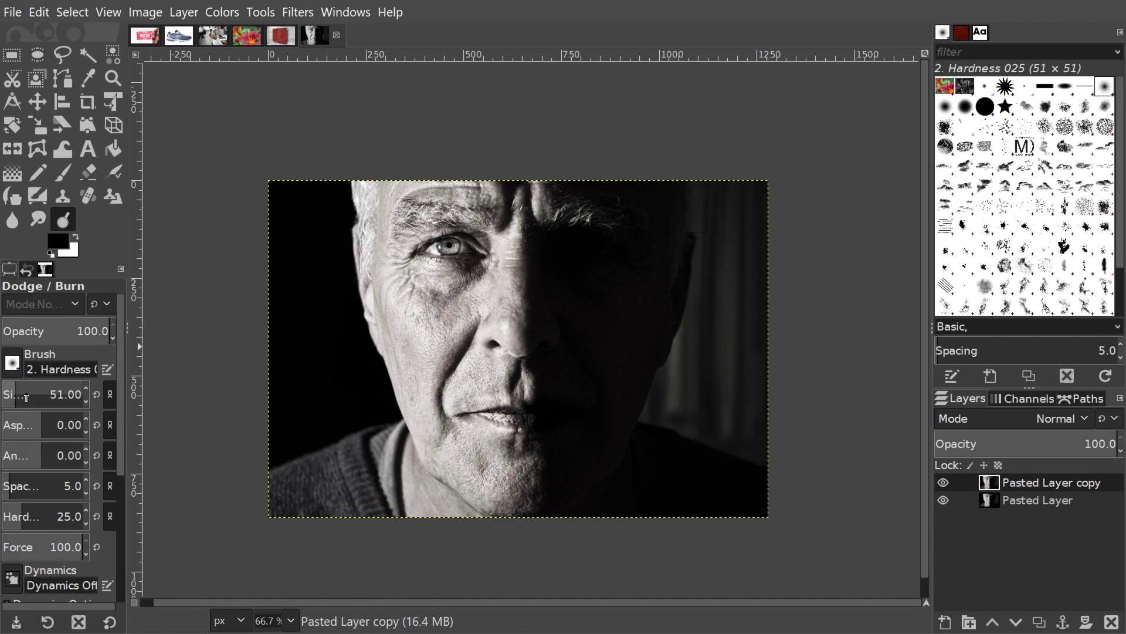
pyautogui.moveTo(26, 389)
pyautogui.mouseDown()
pyautogui.moveTo(55, 389)
pyautogui.moveTo(42, 394)
pyautogui.mouseUp()
# - Try dodging the midtones beside the nose and mouth and the highlights around the shaded eyebrow
pyautogui.moveTo(558, 276); pyautogui.dragTo(555, 466)
pyautogui.scroll(-1, 125, 461)
pyautogui.scroll(-3, 125, 460)
pyautogui.click(53, 564)
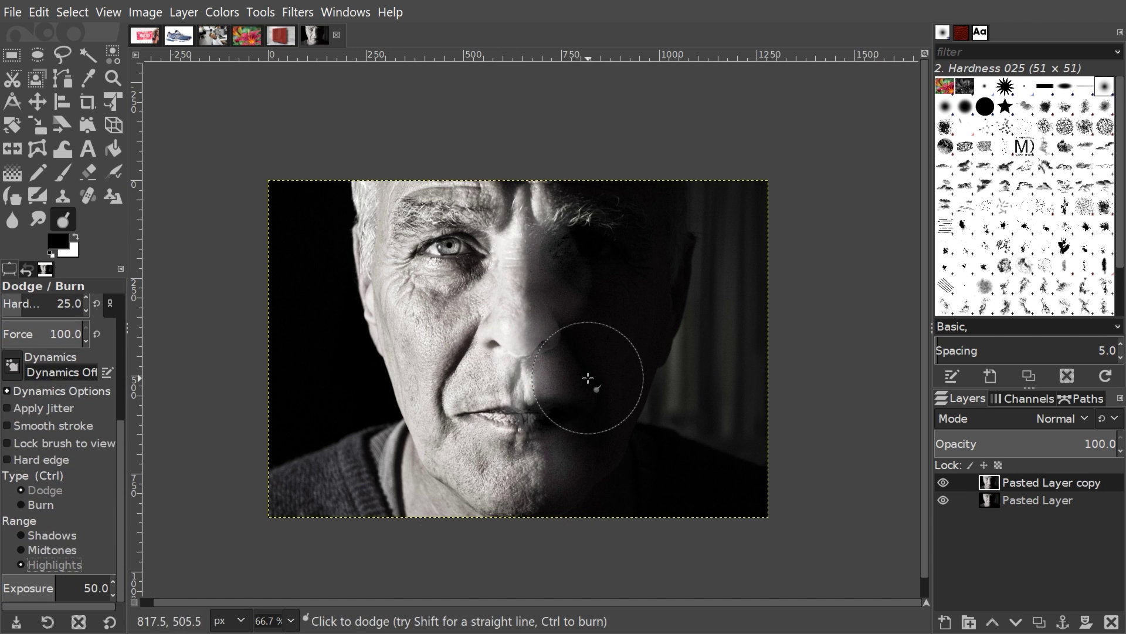
pyautogui.moveTo(560, 207)
pyautogui.mouseDown()
pyautogui.moveTo(600, 216)
pyautogui.moveTo(555, 226)
pyautogui.mouseUp()
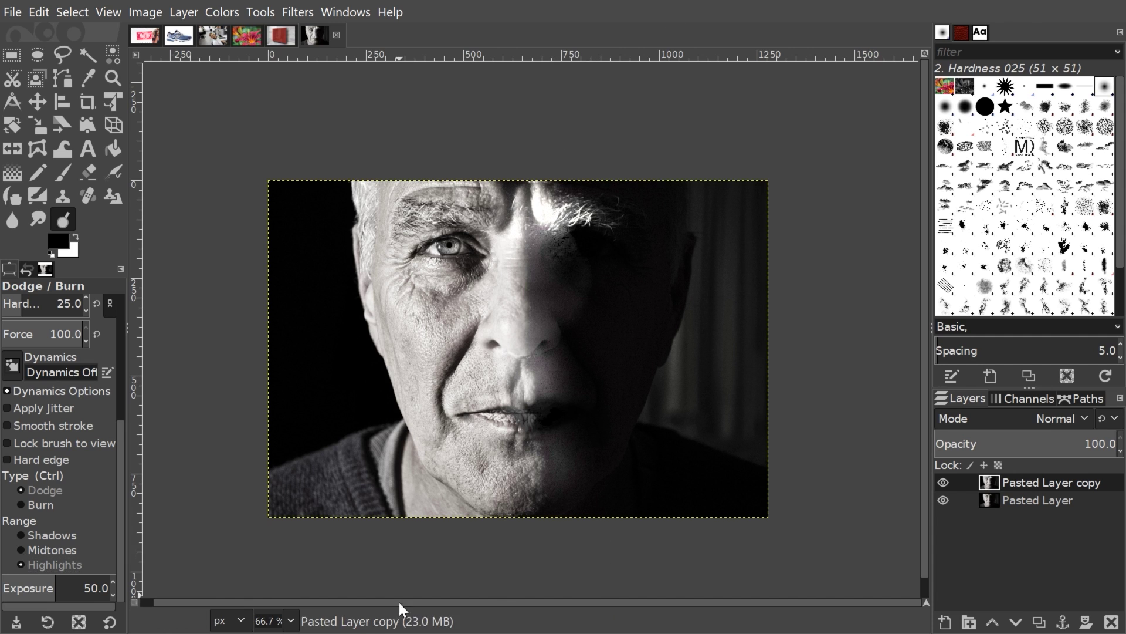
# - Try dodging the shadows on the dark side of the face, and undo all the dodging strokes
pyautogui.click(55, 535)
pyautogui.moveTo(566, 310)
pyautogui.mouseDown()
pyautogui.moveTo(567, 439)
pyautogui.moveTo(605, 238)
pyautogui.mouseUp()
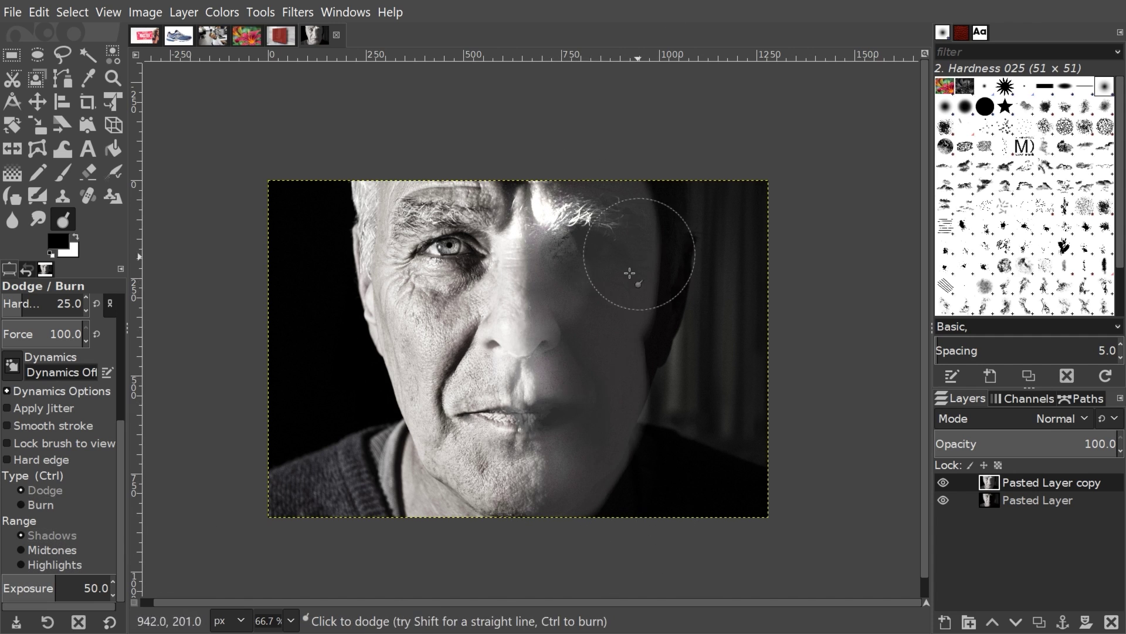
pyautogui.hotkey('ctrl', 'z')
pyautogui.hotkey('ctrl', 'z')
pyautogui.hotkey('ctrl', 'z')
pyautogui.hotkey('ctrl', 'z')
pyautogui.hotkey('ctrl', 'z')
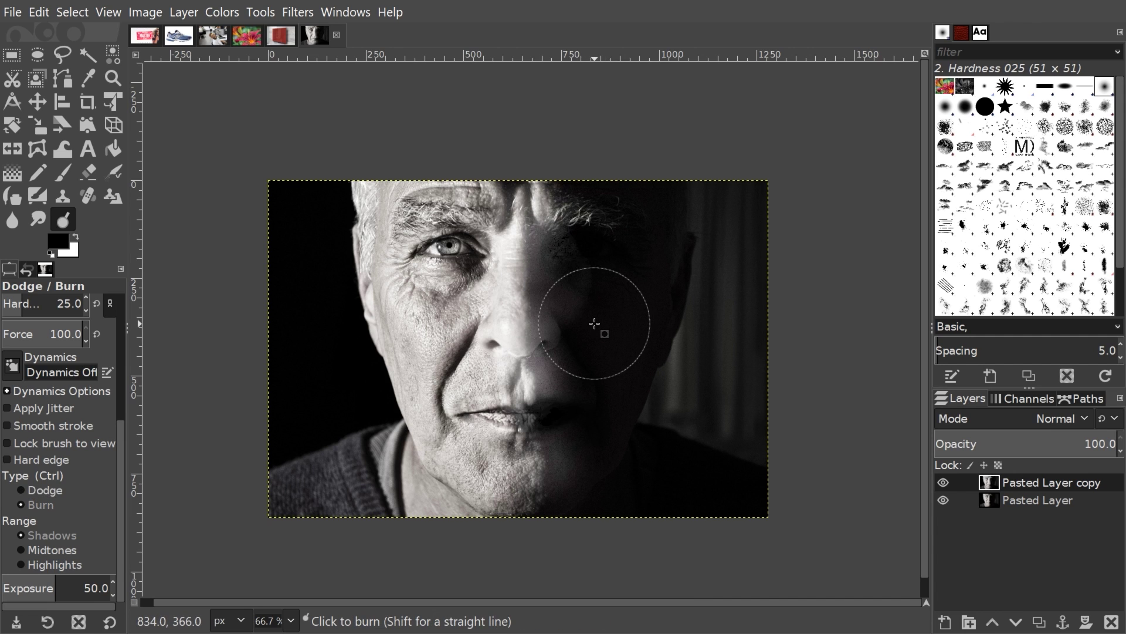
pyautogui.hotkey('ctrl', 'z')
pyautogui.hotkey('ctrl', 'z')
pyautogui.hotkey('ctrl', 'z')
pyautogui.hotkey('ctrl', 'y')
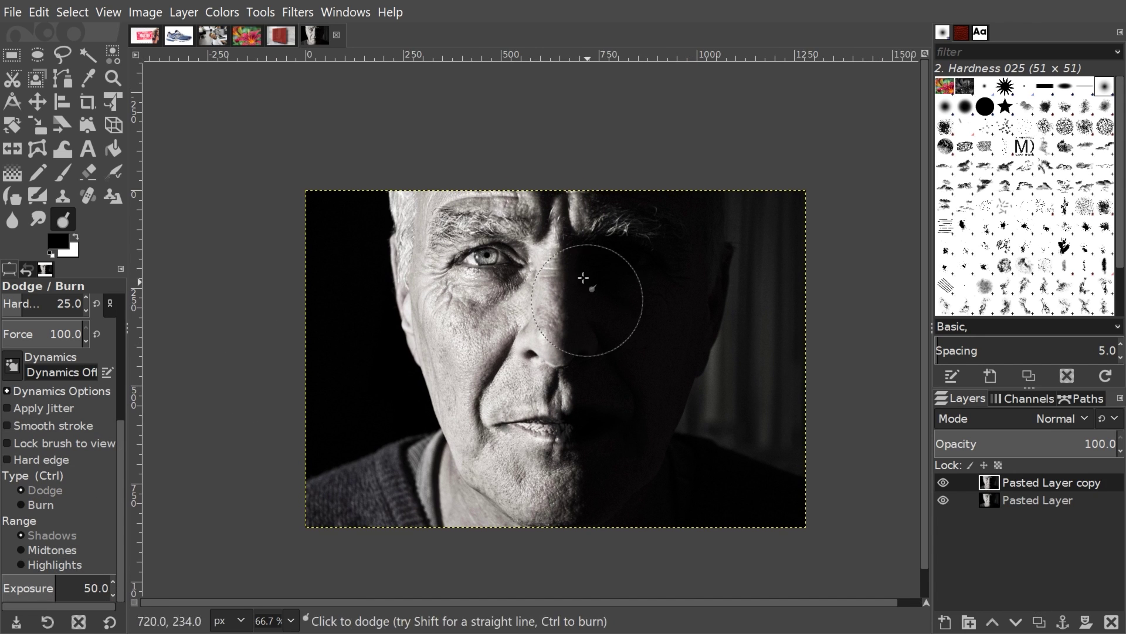
# - Set the range to Midtones and dodge the shaded side of the face at exposure 100
pyautogui.click(38, 552)
pyautogui.moveTo(570, 358); pyautogui.dragTo(601, 336)
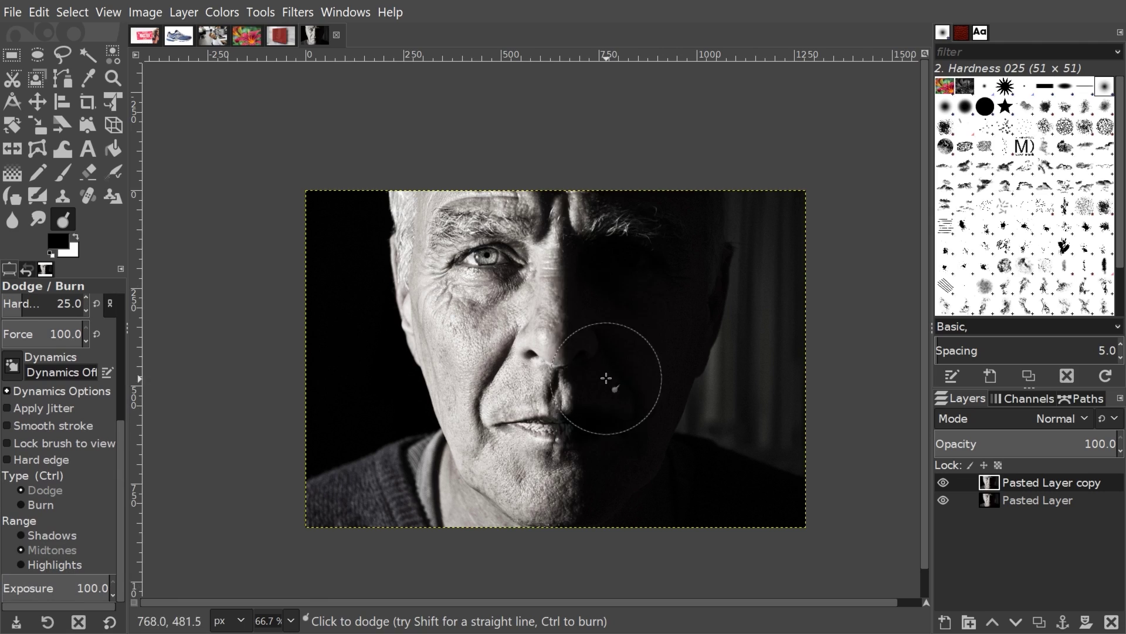
pyautogui.moveTo(606, 378)
pyautogui.mouseDown()
pyautogui.moveTo(607, 230)
pyautogui.moveTo(634, 411)
pyautogui.moveTo(520, 265)
pyautogui.moveTo(465, 306)
pyautogui.mouseUp()
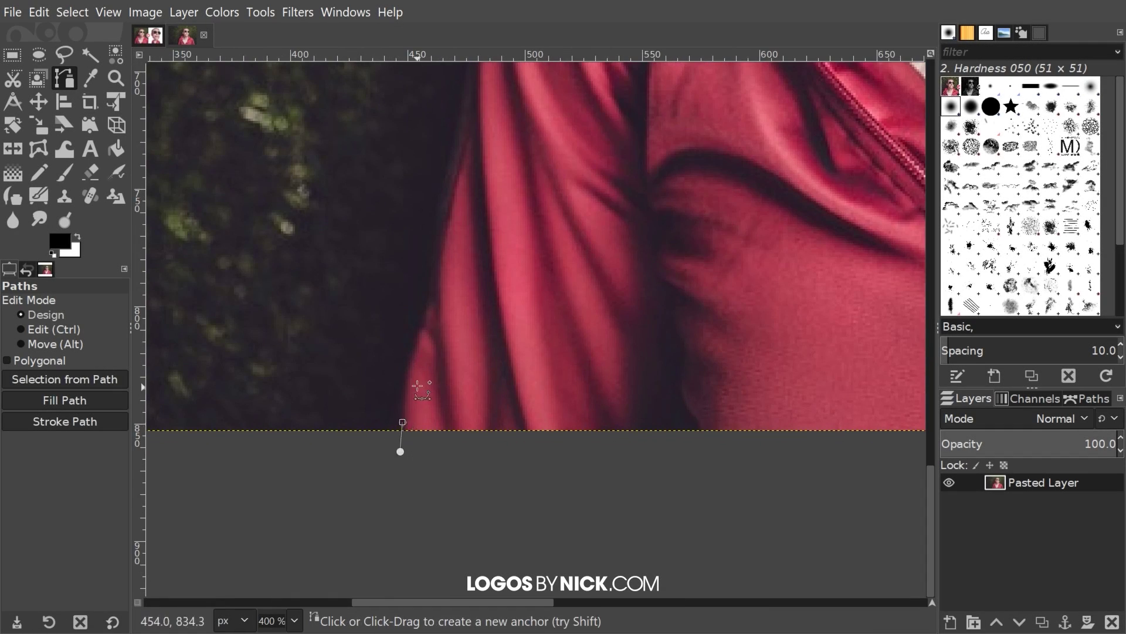
# - Trace a path up the outer edge of the red jacket's lower sleeve, starting just above the photo's lower edge
pyautogui.click(407, 377)
pyautogui.click(417, 344)
pyautogui.click(427, 319)
pyautogui.click(429, 287)
pyautogui.click(431, 243)
pyautogui.click(439, 198)
pyautogui.moveTo(449, 129); pyautogui.dragTo(365, 467)
# - Continue the path up the upper sleeve and over the shoulder, replacing the misplaced anchor
pyautogui.click(370, 456)
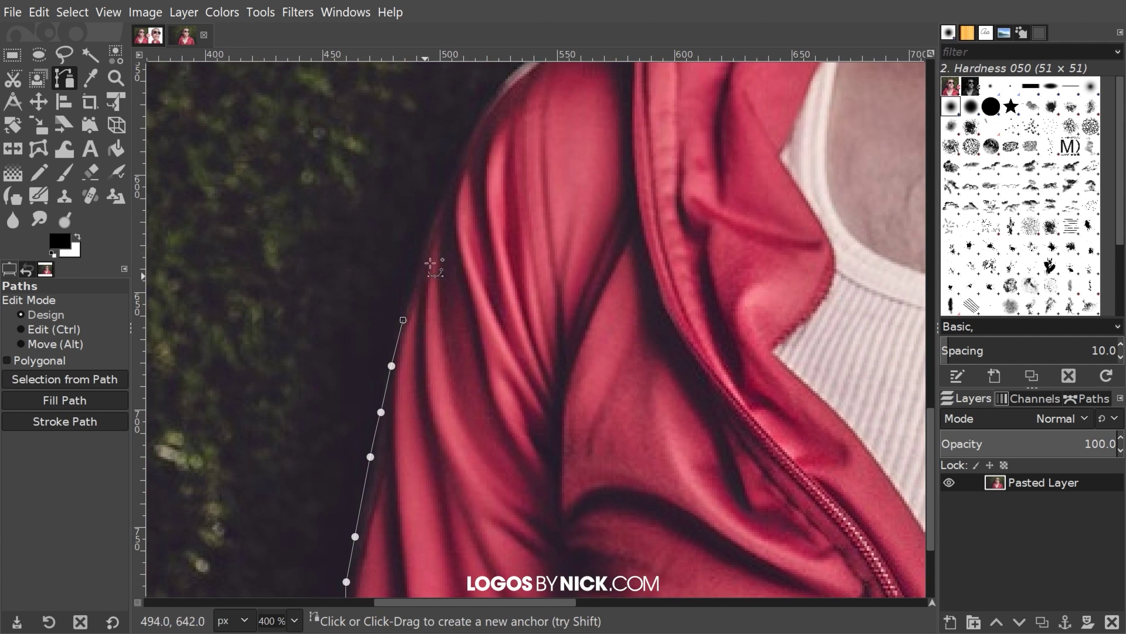
pyautogui.click(442, 207)
pyautogui.hotkey('ctrl', 'z')
pyautogui.moveTo(446, 216); pyautogui.dragTo(426, 289)
pyautogui.click(406, 317)
pyautogui.click(433, 254)
pyautogui.moveTo(458, 191); pyautogui.dragTo(503, 139)
pyautogui.click(561, 108)
pyautogui.moveTo(655, 84); pyautogui.dragTo(543, 506)
# - Continue the path up the side of the raised collar and around its tip
pyautogui.click(496, 512)
pyautogui.click(486, 454)
pyautogui.click(476, 416)
pyautogui.click(485, 400)
pyautogui.moveTo(493, 399); pyautogui.dragTo(500, 396)
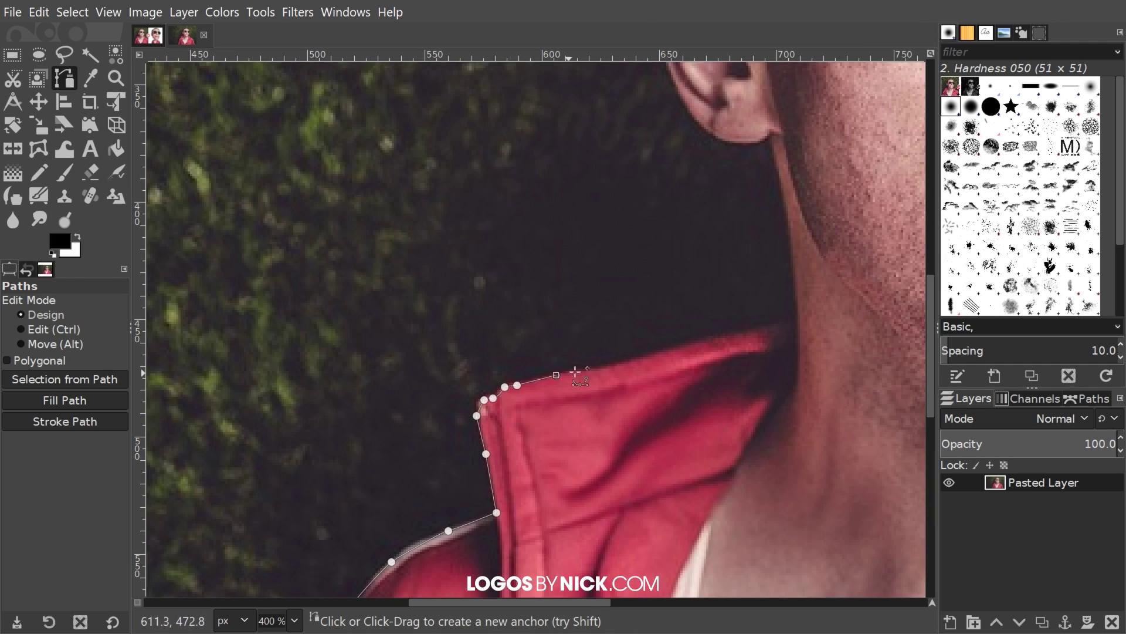
# - Continue the path along the collar's upper edge to the neck
pyautogui.click(592, 370)
pyautogui.click(661, 352)
pyautogui.click(752, 329)
pyautogui.click(784, 324)
pyautogui.moveTo(788, 283)
pyautogui.mouseDown()
pyautogui.moveTo(587, 437)
pyautogui.moveTo(575, 193)
pyautogui.mouseUp()
# - Continue the path up the neck, around the head and down the opposite sleeve to the photo's lower edge
pyautogui.click(595, 474)
pyautogui.click(593, 413)
pyautogui.click(585, 358)
pyautogui.click(530, 188)
pyautogui.click(576, 225)
pyautogui.click(599, 322)
pyautogui.scroll(1, 616, 375)
pyautogui.click(593, 261)
pyautogui.click(722, 459)
pyautogui.moveTo(706, 470); pyautogui.dragTo(688, 373)
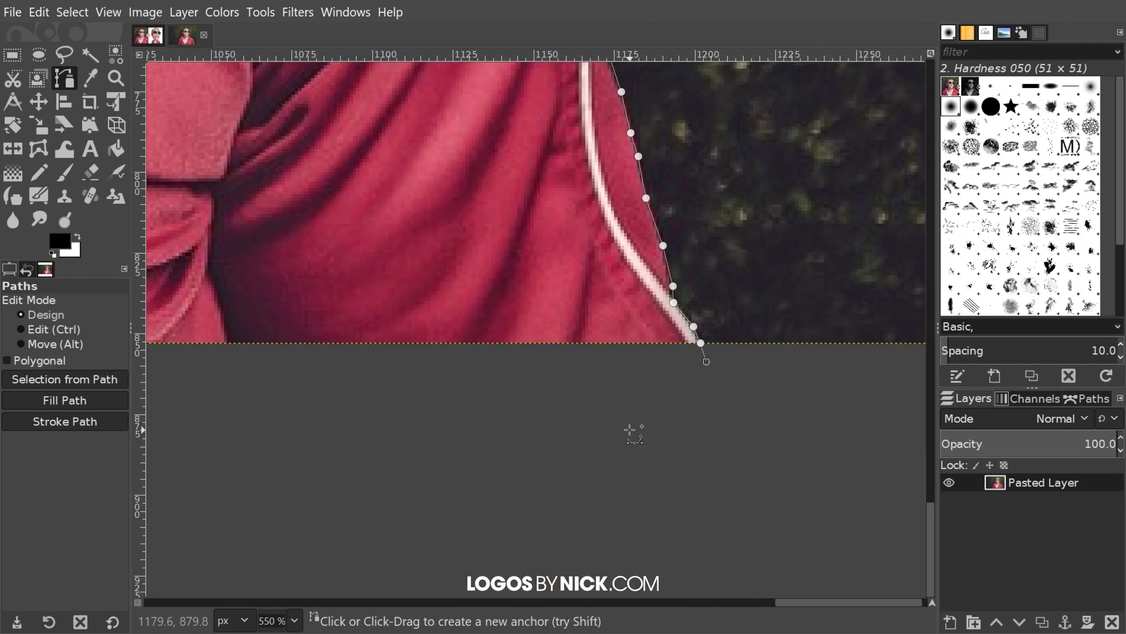
# - Run the path below the photo's lower edge back toward the first sleeve
pyautogui.moveTo(509, 144); pyautogui.dragTo(591, 294)
pyautogui.moveTo(653, 382); pyautogui.dragTo(668, 259)
pyautogui.click(742, 448)
pyautogui.click(503, 451)
pyautogui.click(282, 436)
pyautogui.moveTo(276, 434); pyautogui.dragTo(778, 404)
pyautogui.click(447, 416)
pyautogui.moveTo(447, 416); pyautogui.dragTo(915, 407)
pyautogui.click(565, 390)
pyautogui.moveTo(477, 387); pyautogui.dragTo(608, 387)
pyautogui.moveTo(275, 392); pyautogui.dragTo(865, 385)
pyautogui.click(535, 385)
pyautogui.moveTo(722, 390); pyautogui.dragTo(375, 497)
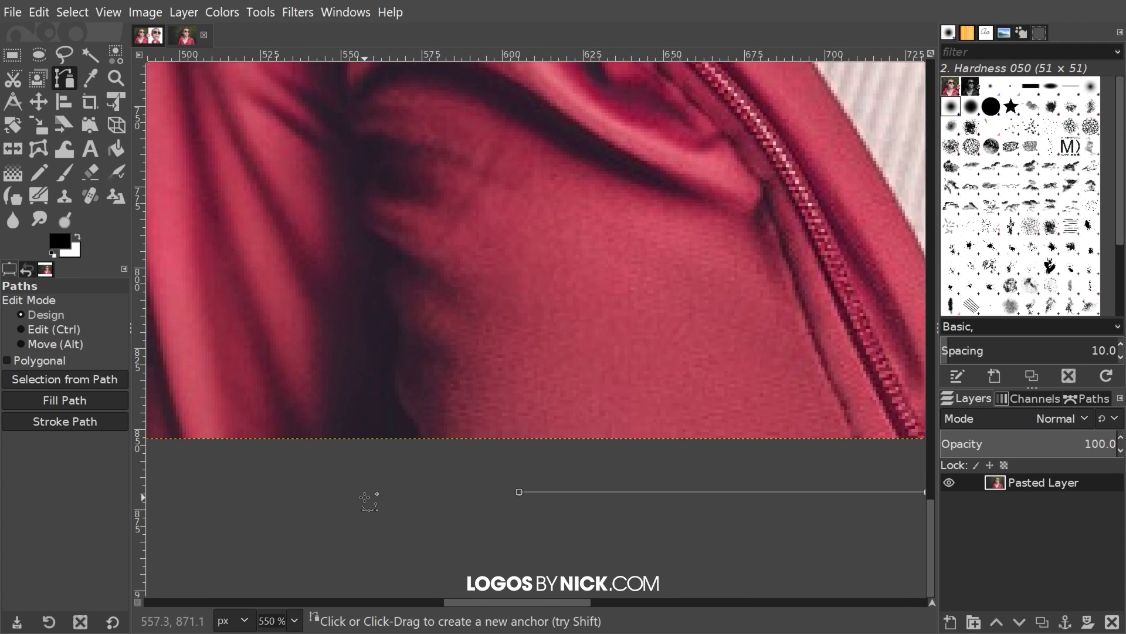
# - Close the path at its starting anchor beside the first sleeve and create a selection from it
pyautogui.scroll(-4, 375, 497)
pyautogui.hscroll(-8, 376, 497)
pyautogui.click(645, 376)
pyautogui.click(510, 397)
pyautogui.click(382, 392)
pyautogui.click(303, 384)
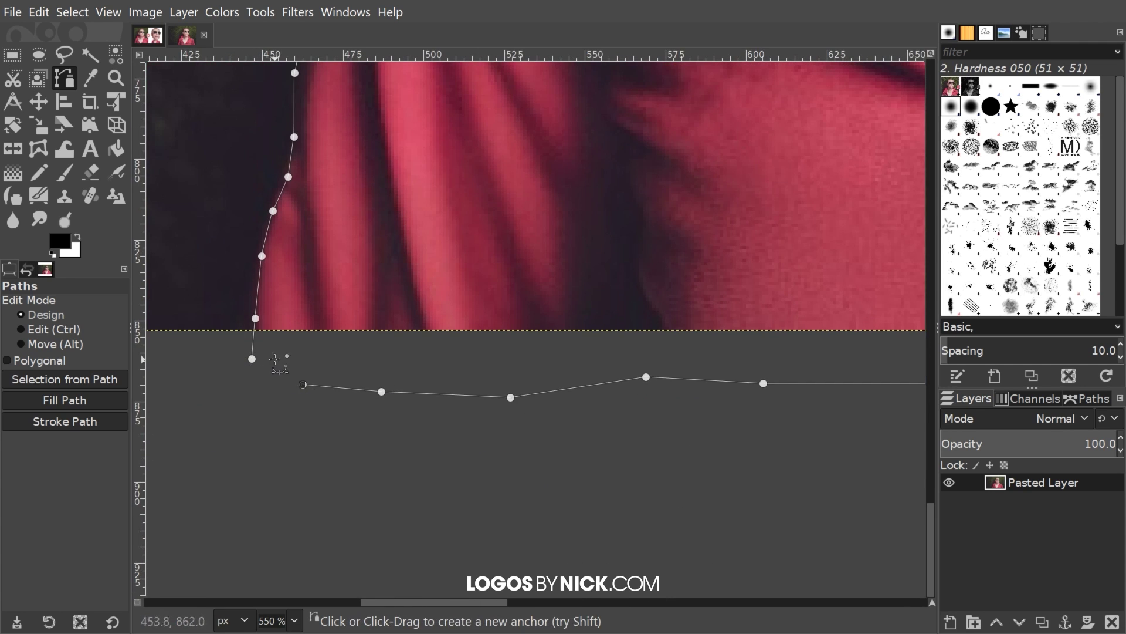
pyautogui.click(252, 358)
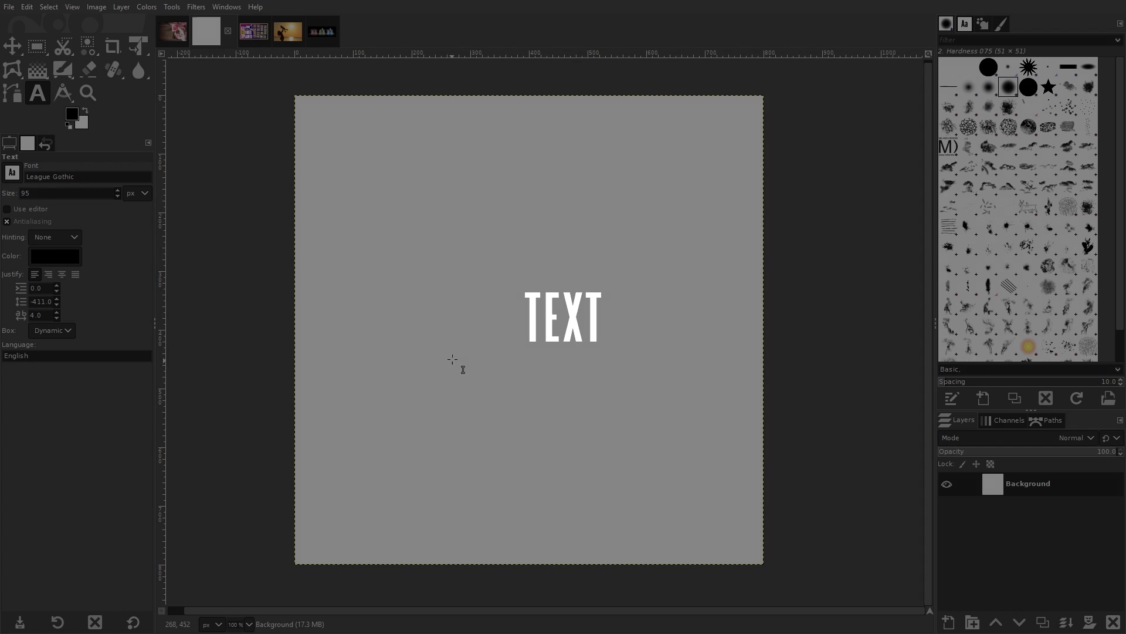
# - Add the text "Sample Text" to the blank white canvas in League Gothic at 95 px
pyautogui.click(414, 309)
pyautogui.write('Sample Text')
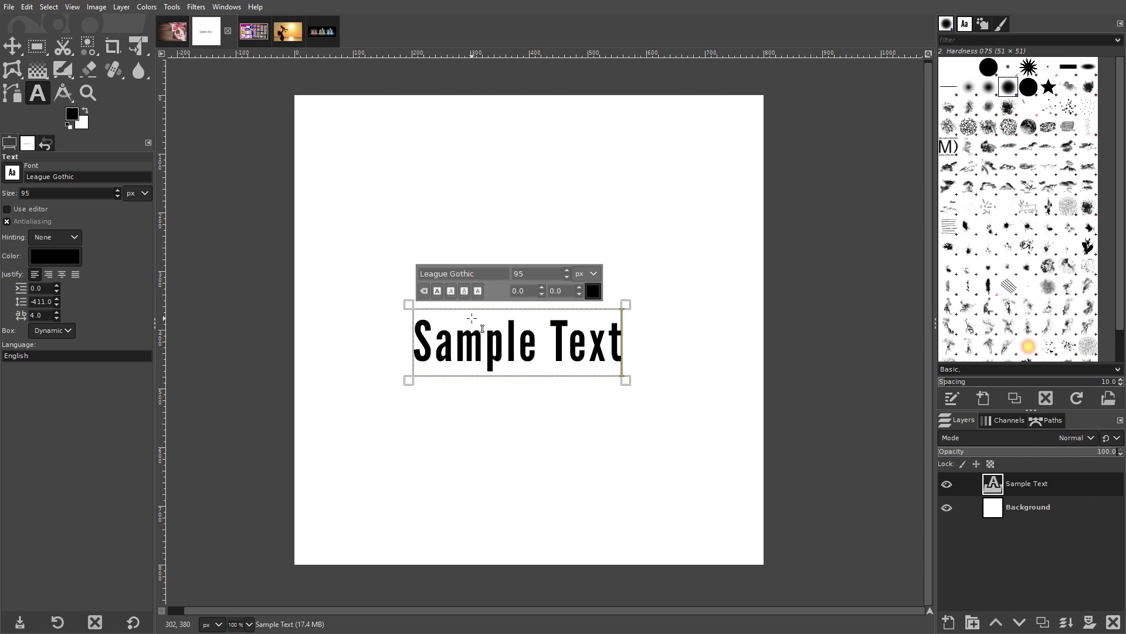
# - Distort the "Sample Text" layer into perspective with Unified Transform, moving its two lower corners down and outward
pyautogui.press('Escape')
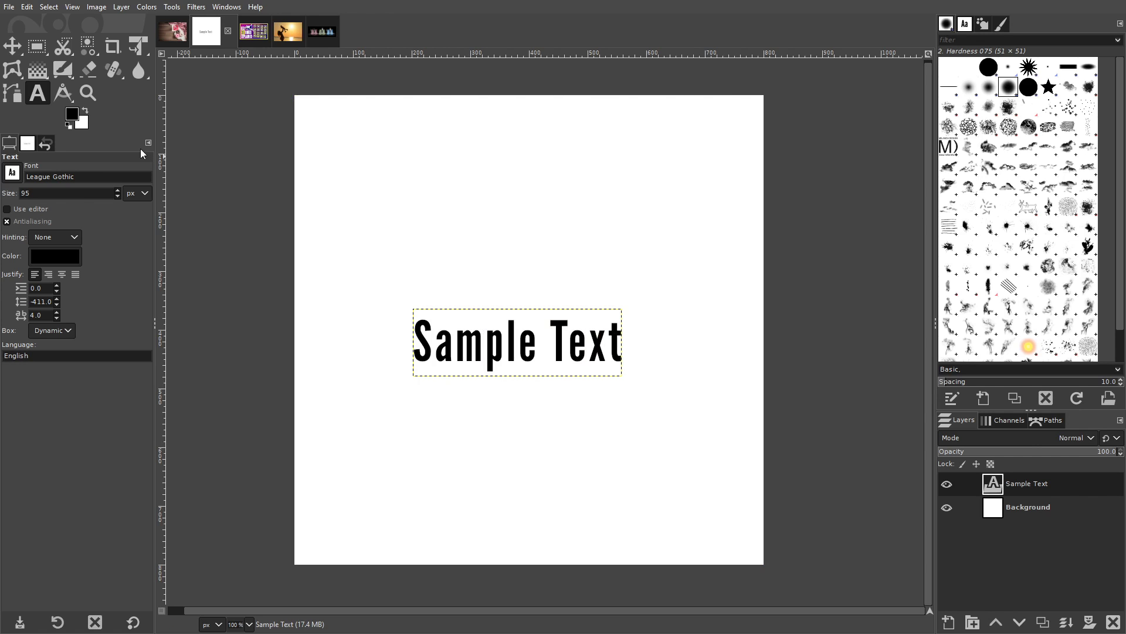
pyautogui.hotkey('shift', 't')
pyautogui.click(532, 357)
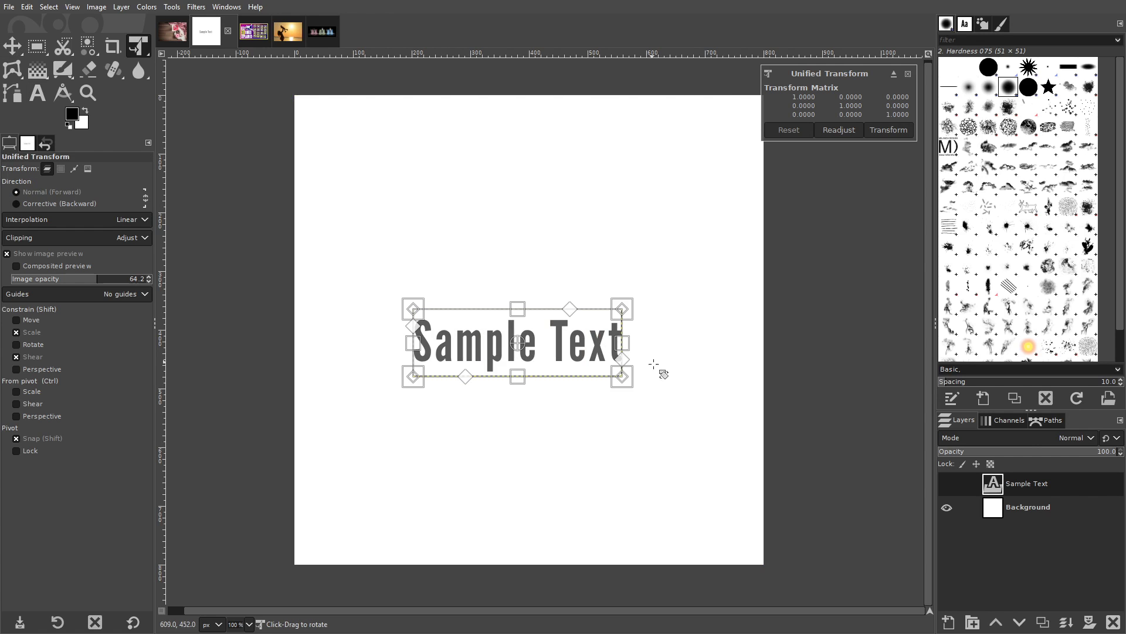
pyautogui.moveTo(622, 376); pyautogui.dragTo(671, 430)
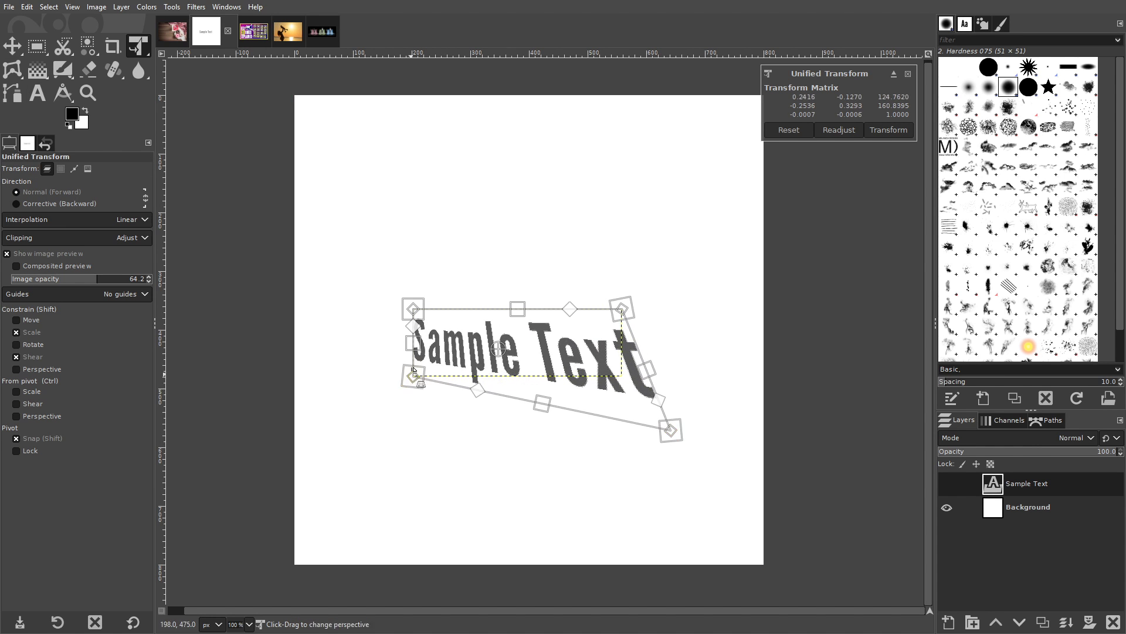
pyautogui.moveTo(414, 375); pyautogui.dragTo(393, 410)
pyautogui.press('Return')
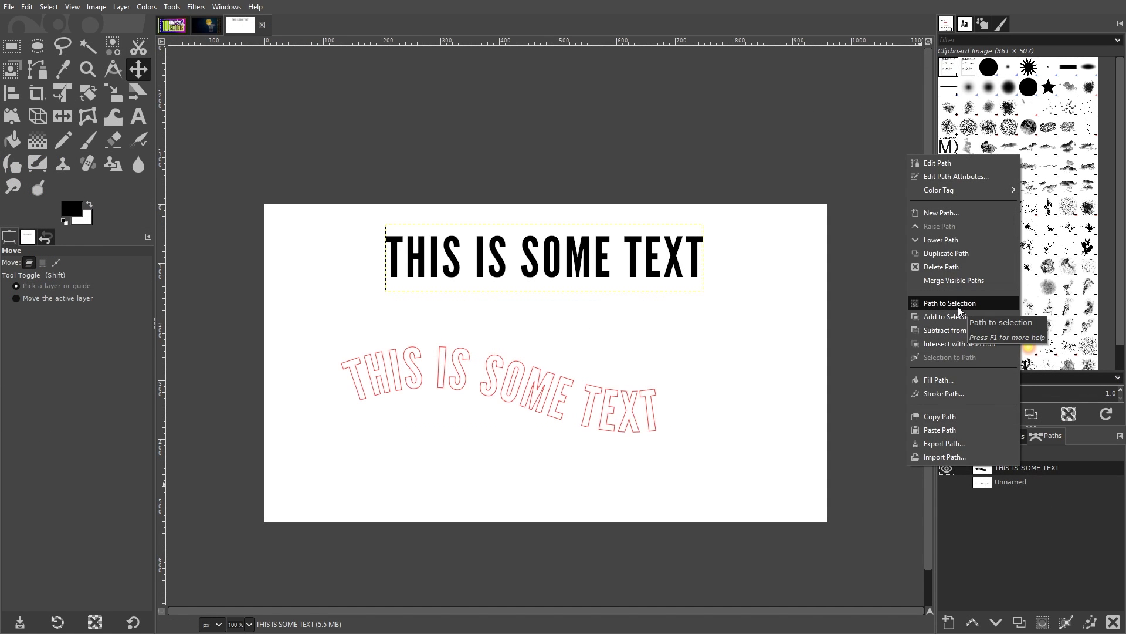
# - Create a selection from the path that bends "THIS IS SOME TEXT" along a curve
pyautogui.click(960, 303)
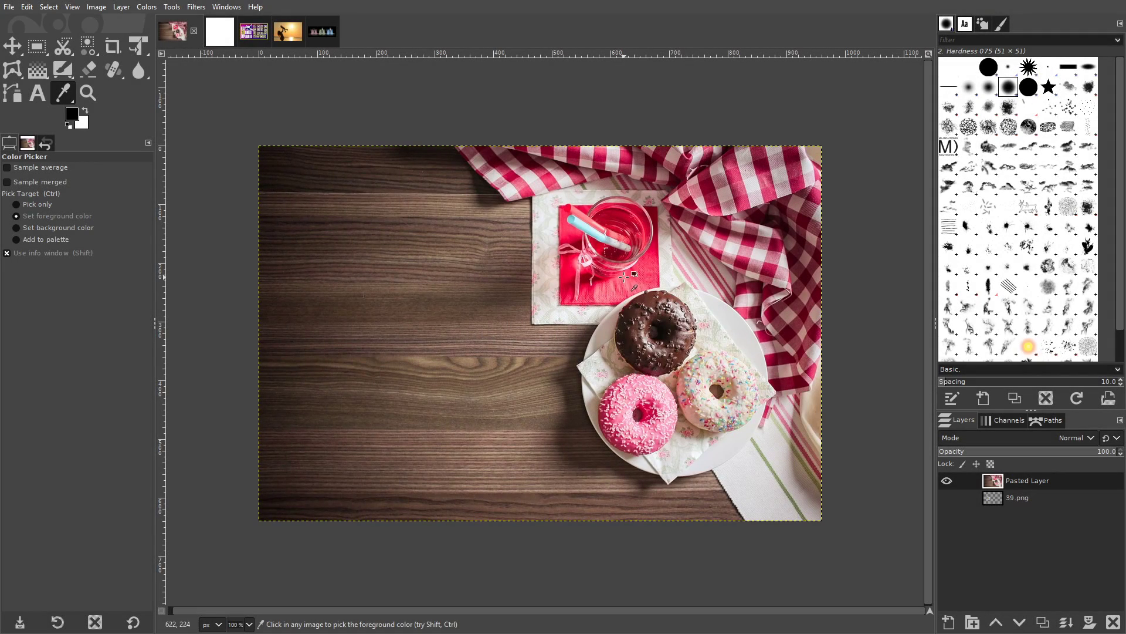
# - Sample the foreground color from the pinkish-red napkin under the glass, then from a light blue sprinkle (acc6e7) on the white donut
pyautogui.scroll(4, 653, 271)
pyautogui.click(588, 281)
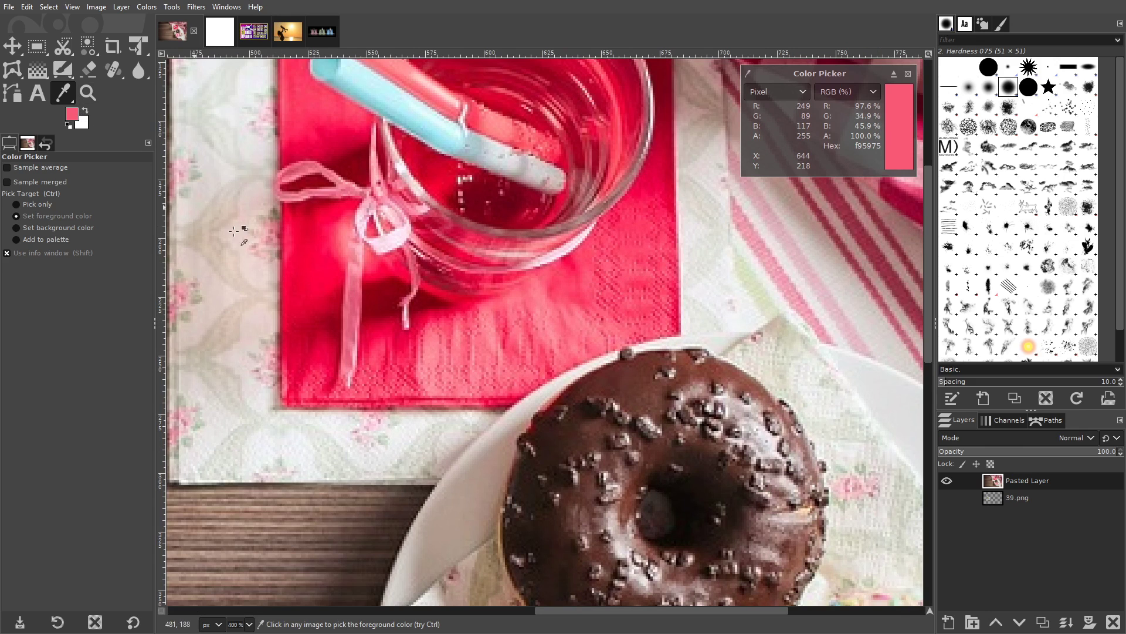
pyautogui.moveTo(595, 473); pyautogui.dragTo(503, 200)
pyautogui.scroll(3, 743, 418)
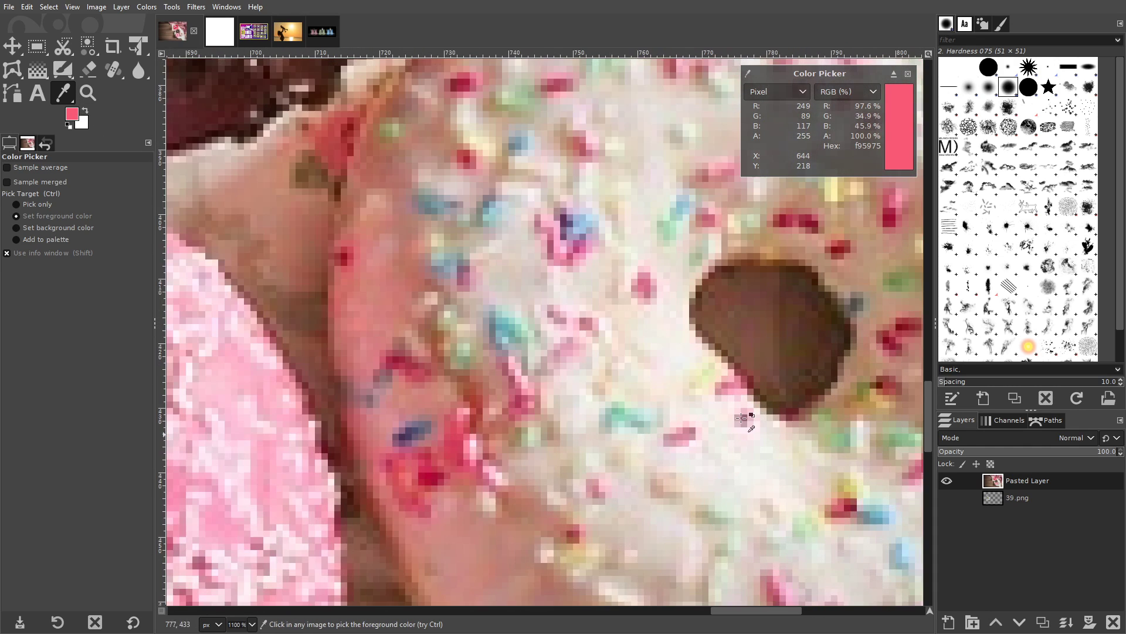
pyautogui.click(576, 230)
# - Sample the dark red (b30d35) beside the white donut's blue sprinkle as the background color
pyautogui.hscroll(-3, 577, 235)
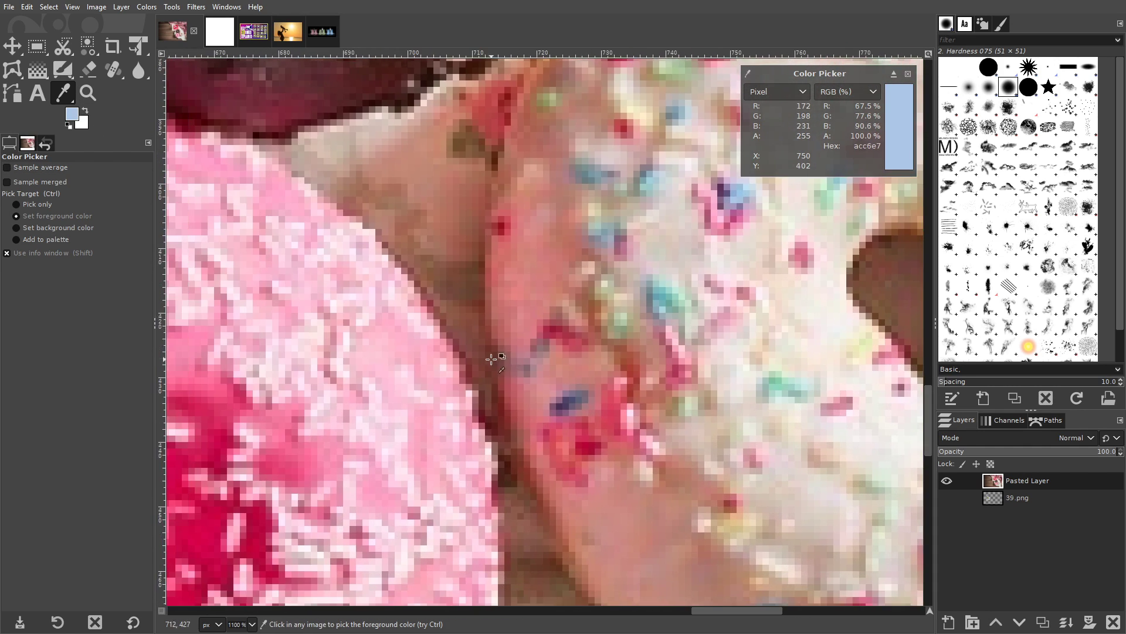
pyautogui.keyDown('ctrl'); pyautogui.click(589, 452); pyautogui.keyUp('ctrl')
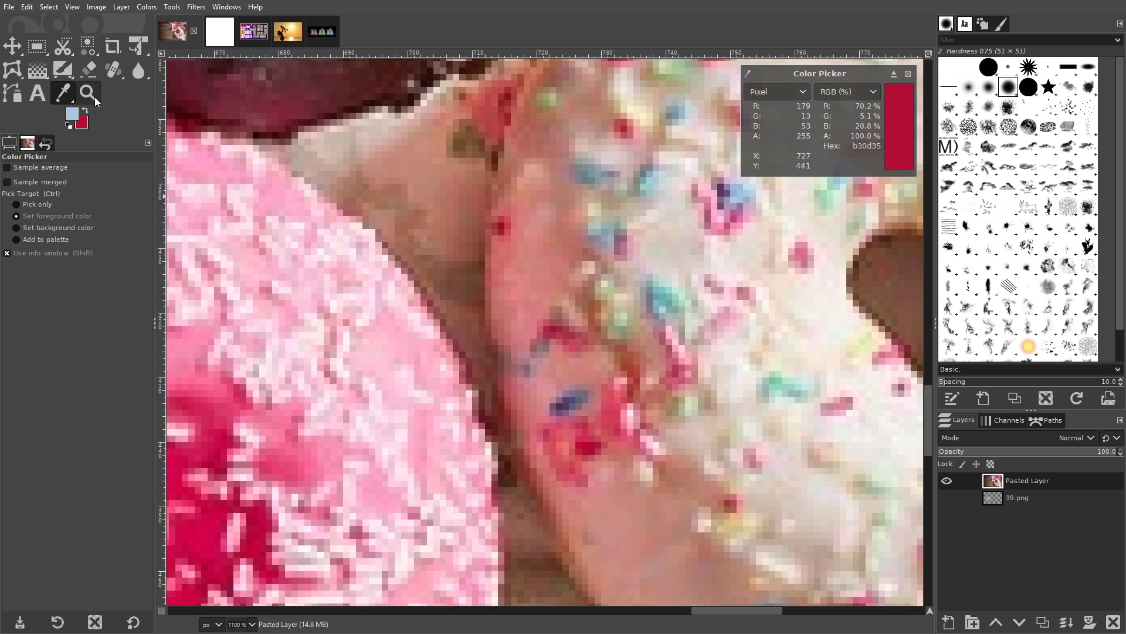
pyautogui.scroll(-6, 562, 387)
pyautogui.scroll(3, 562, 388)
pyautogui.hscroll(-3, 551, 410)
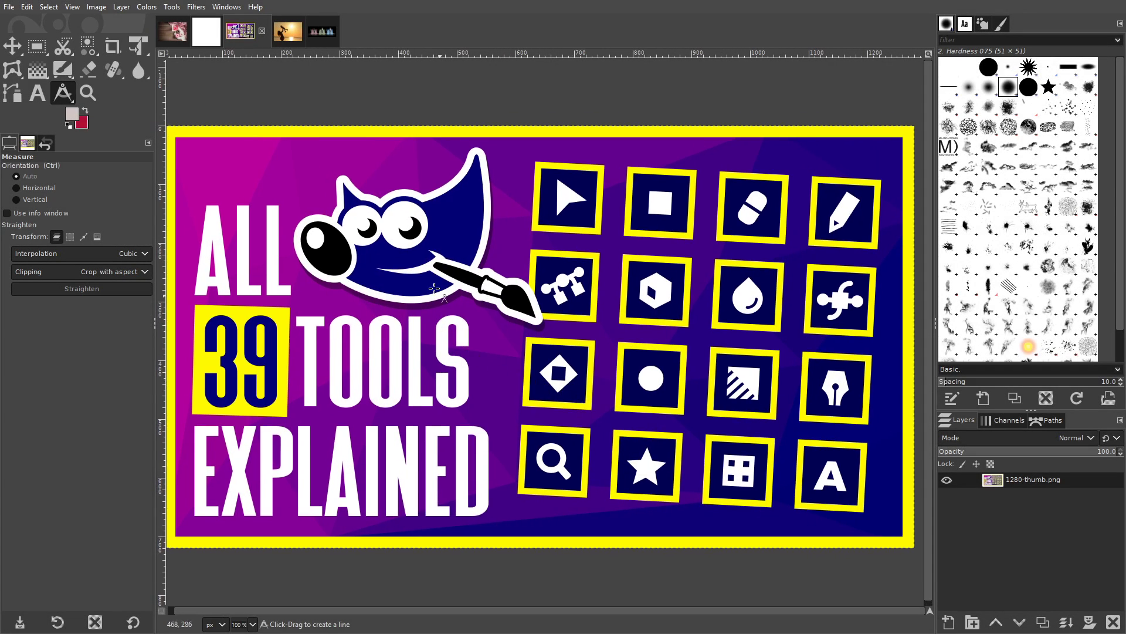
# - Measure the distance and angle across the mascot's head from its nose to its far ear, and view the available units
pyautogui.moveTo(297, 267); pyautogui.dragTo(497, 200)
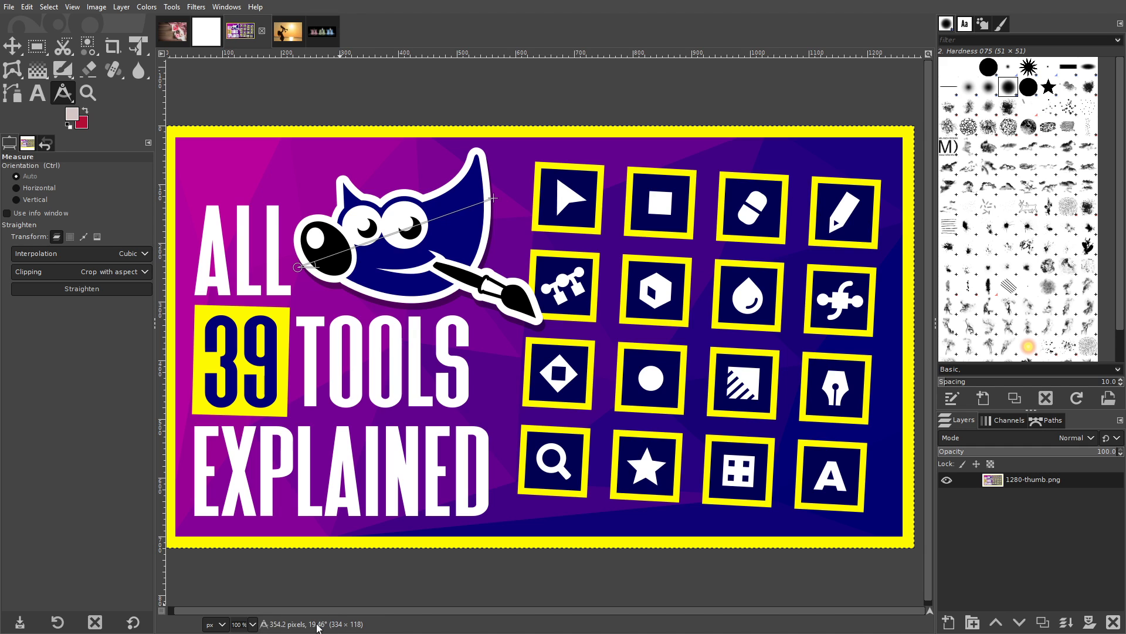
pyautogui.click(229, 626)
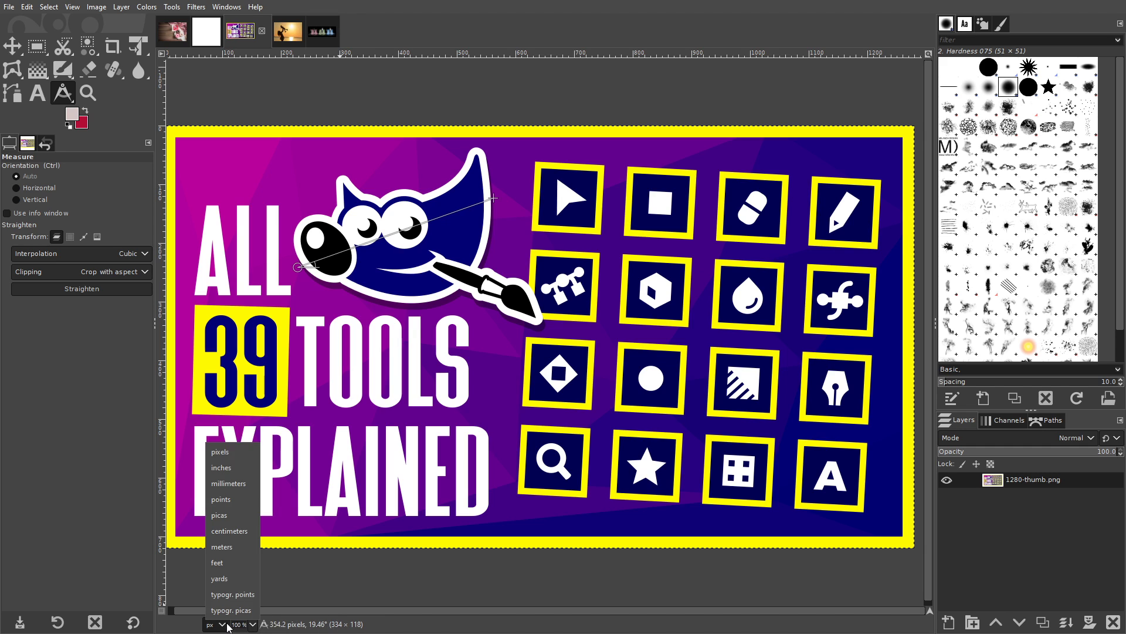
pyautogui.click(384, 627)
pyautogui.moveTo(458, 380); pyautogui.dragTo(470, 416)
pyautogui.scroll(5, 291, 314)
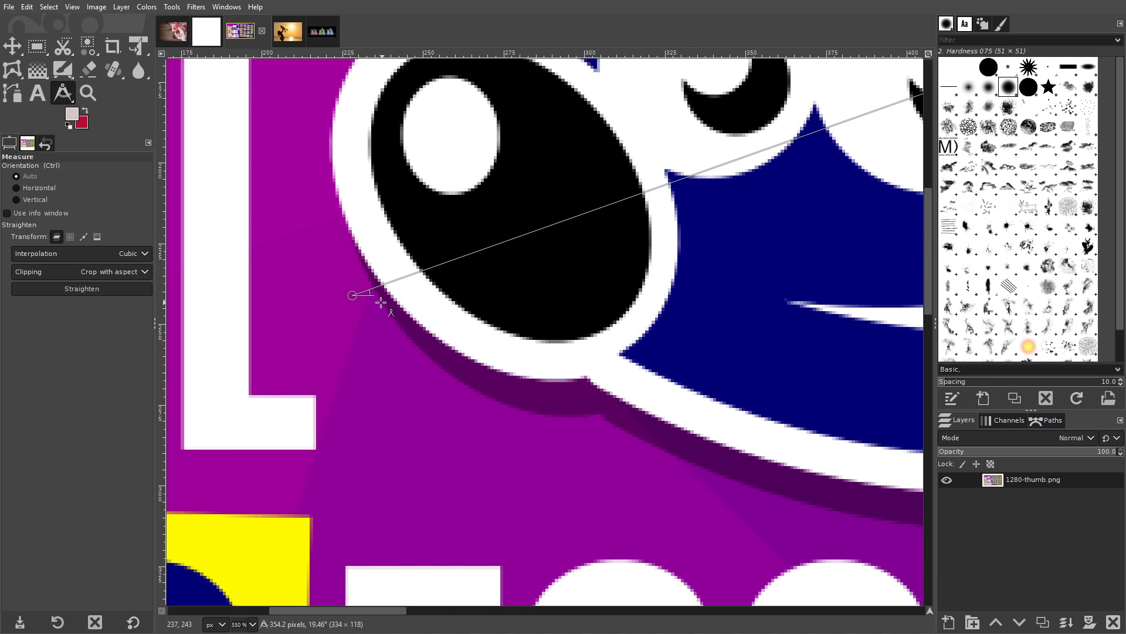
pyautogui.click(17, 199)
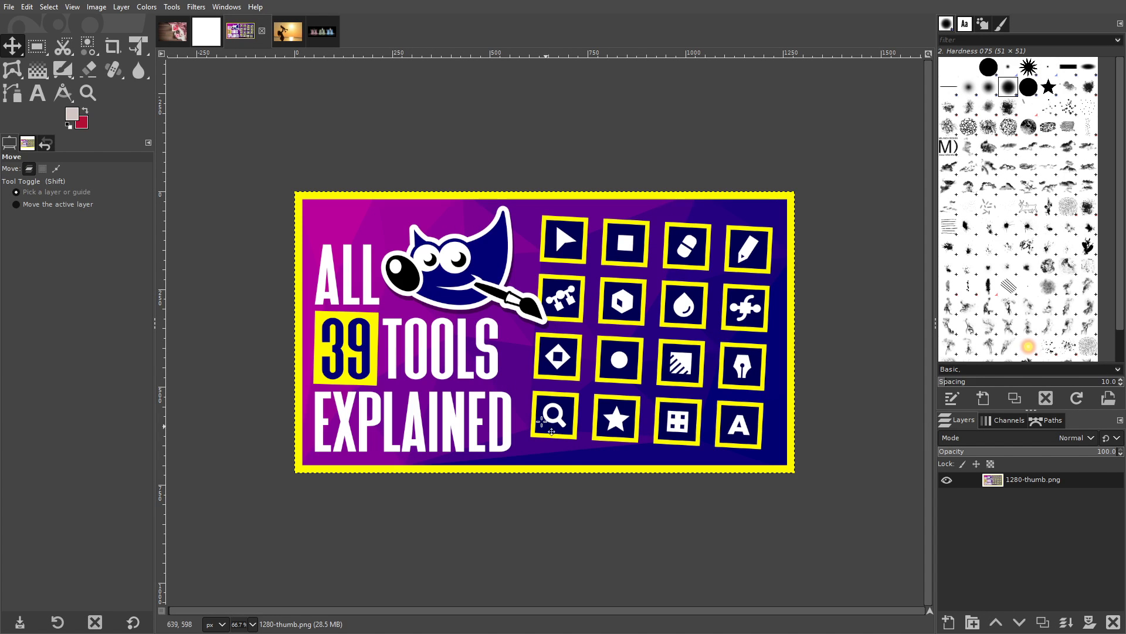
# - Magnify the mascot's head with the Zoom tool, then zoom far out and back in to 100%
pyautogui.moveTo(526, 305); pyautogui.dragTo(523, 318)
pyautogui.click(88, 92)
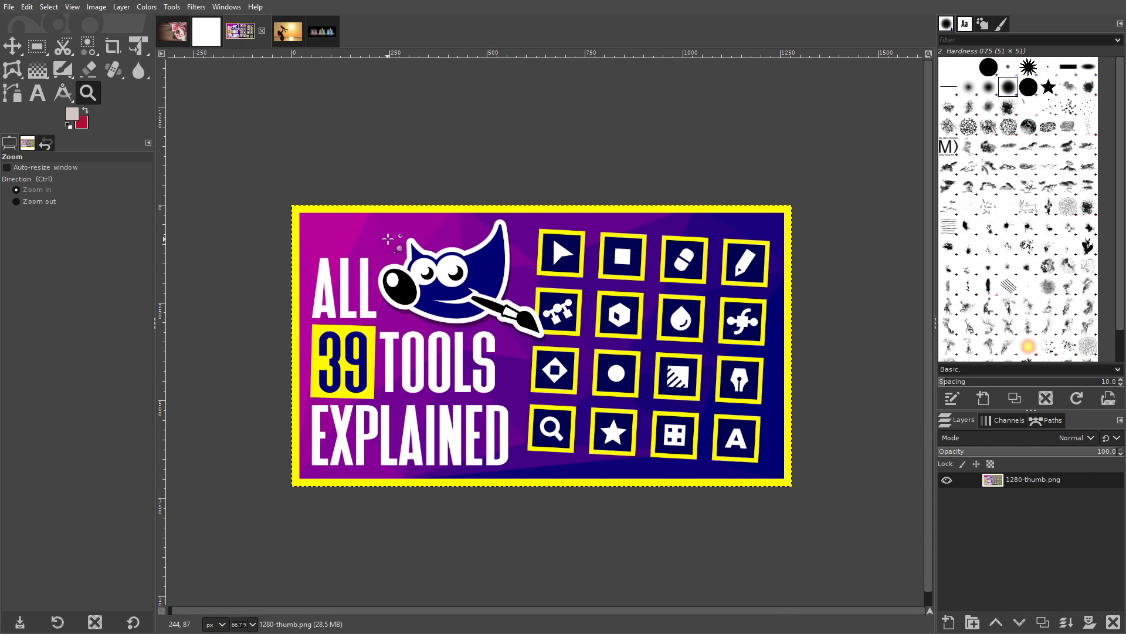
pyautogui.moveTo(396, 237); pyautogui.dragTo(478, 323)
pyautogui.scroll(2, 484, 239)
pyautogui.scroll(2, 508, 272)
pyautogui.scroll(-4, 493, 348)
pyautogui.scroll(-11, 492, 349)
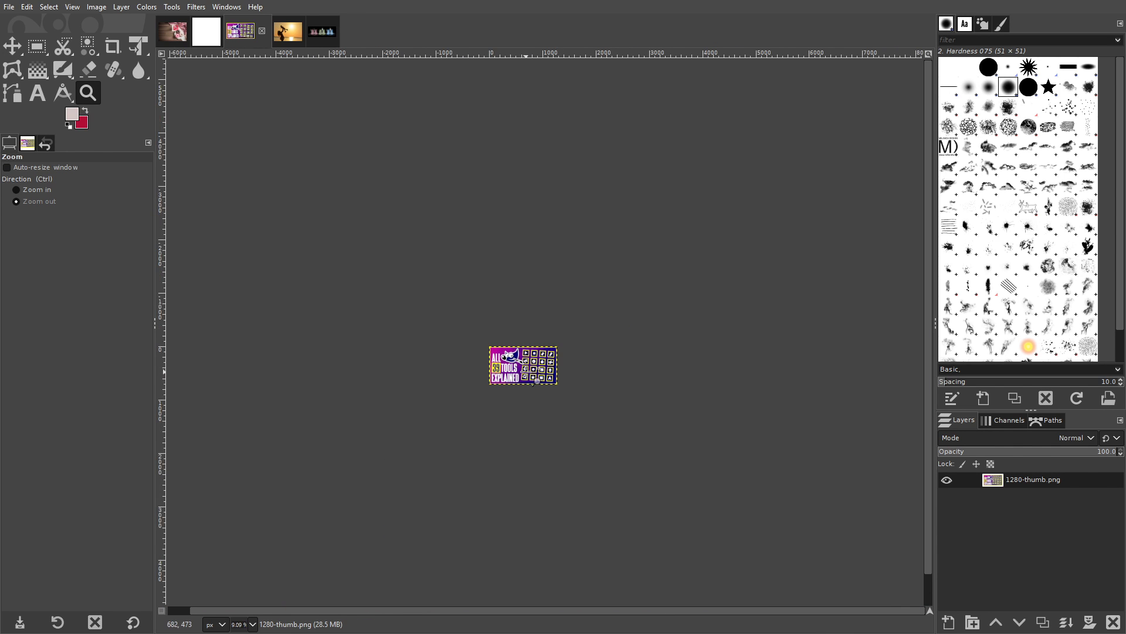
pyautogui.scroll(3, 530, 382)
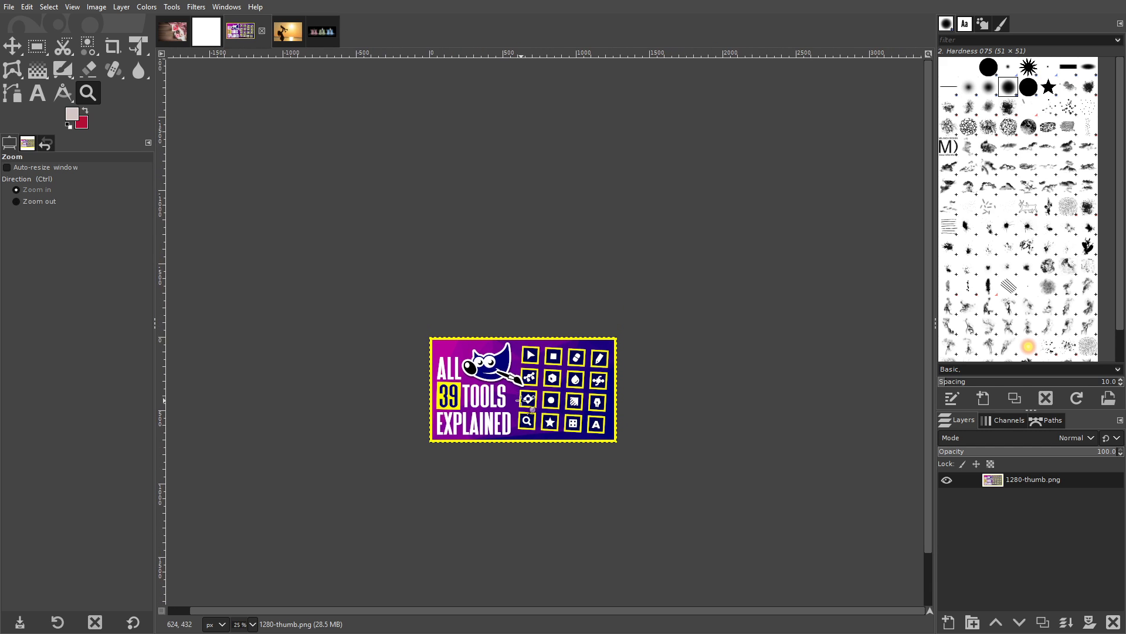
pyautogui.scroll(1, 521, 401)
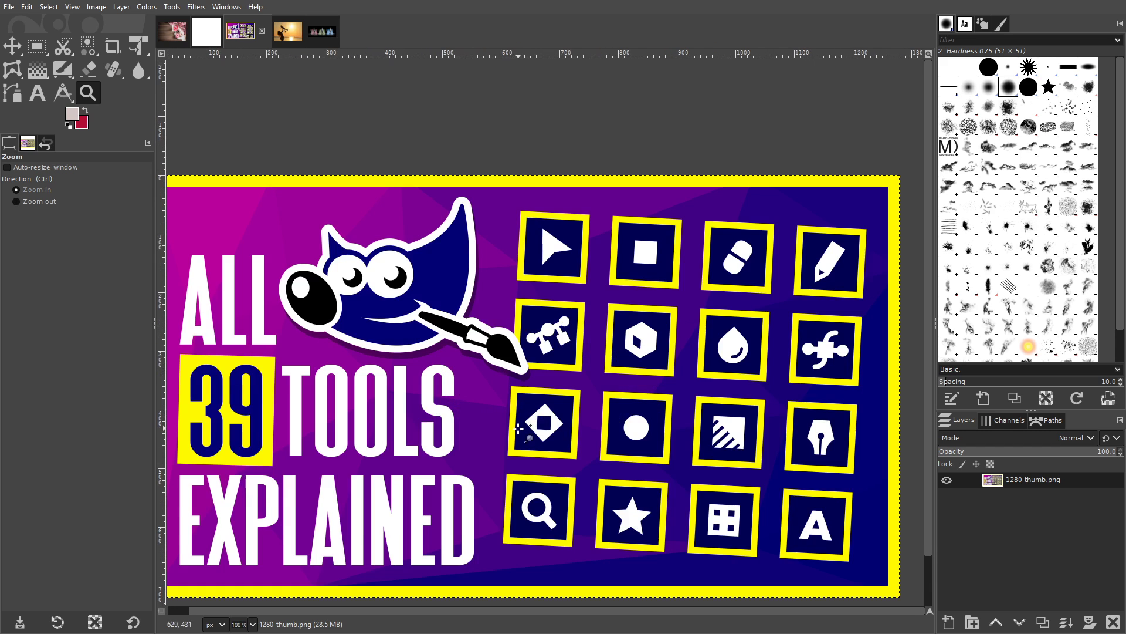